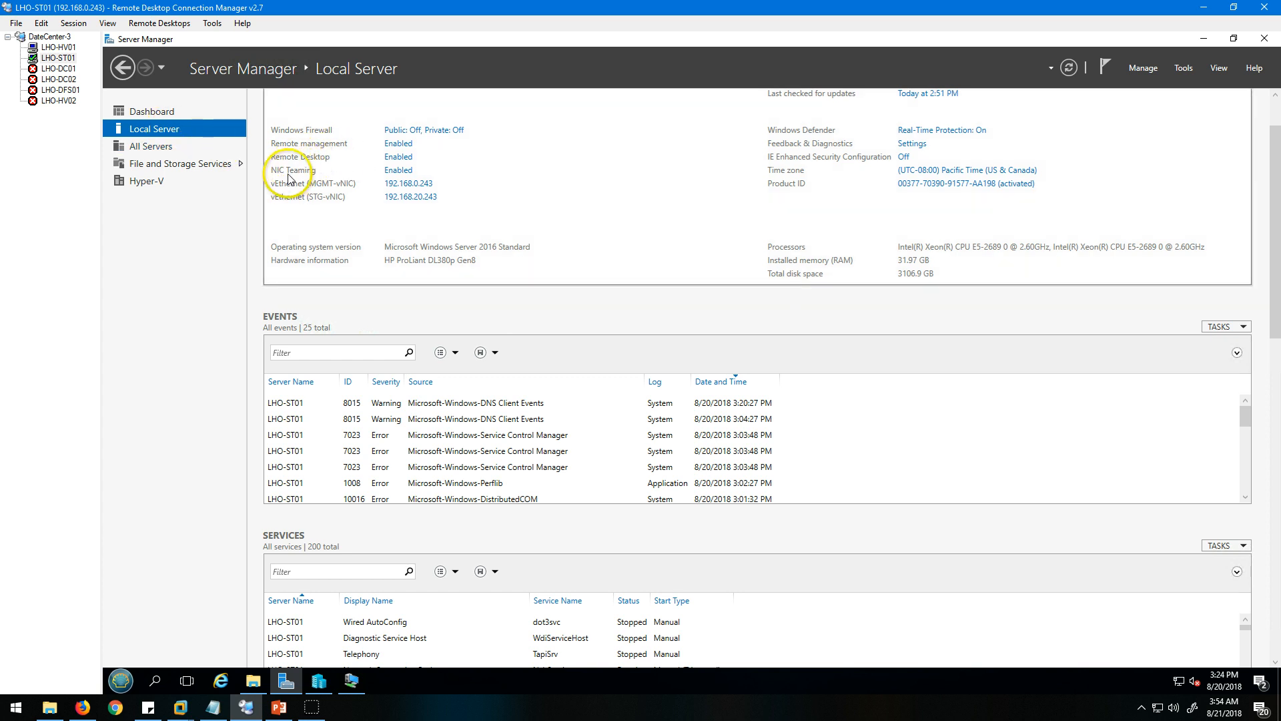
# Open the NIC Teaming configuration of the local server and restore its maximized window to a smaller size.
pyautogui.click(399, 171)
pyautogui.click(454, 307)
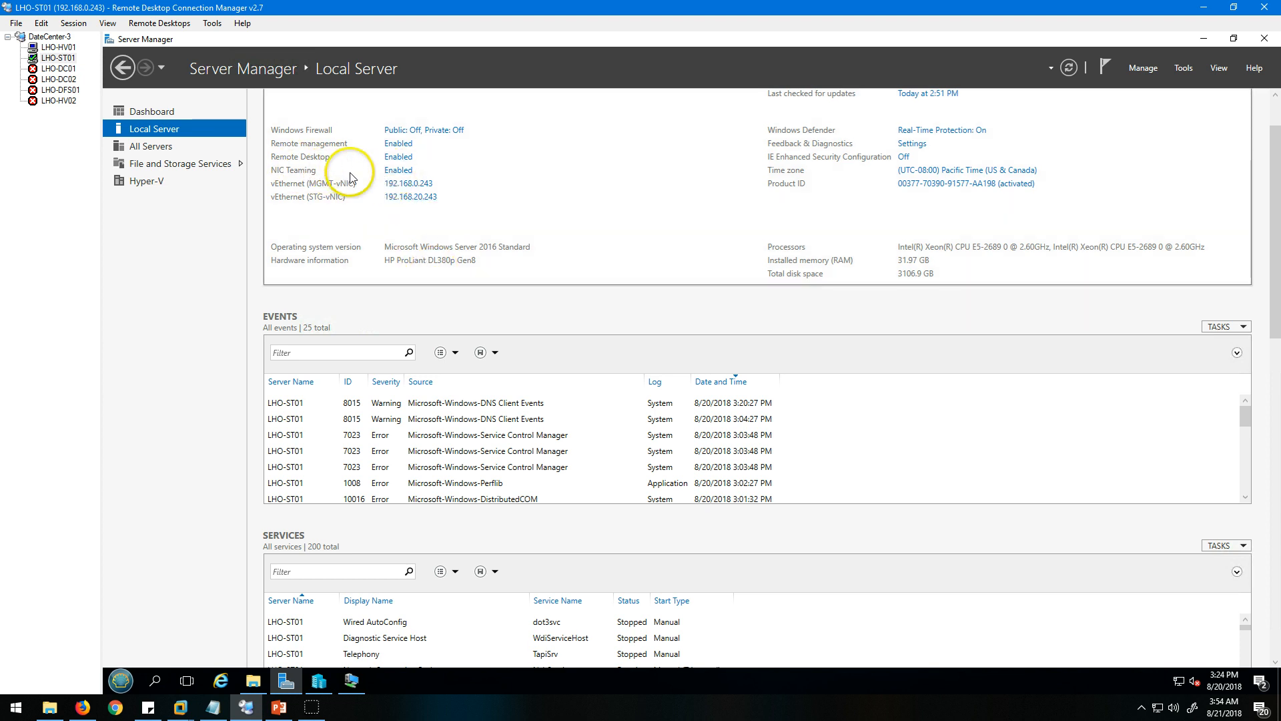
pyautogui.click(407, 174)
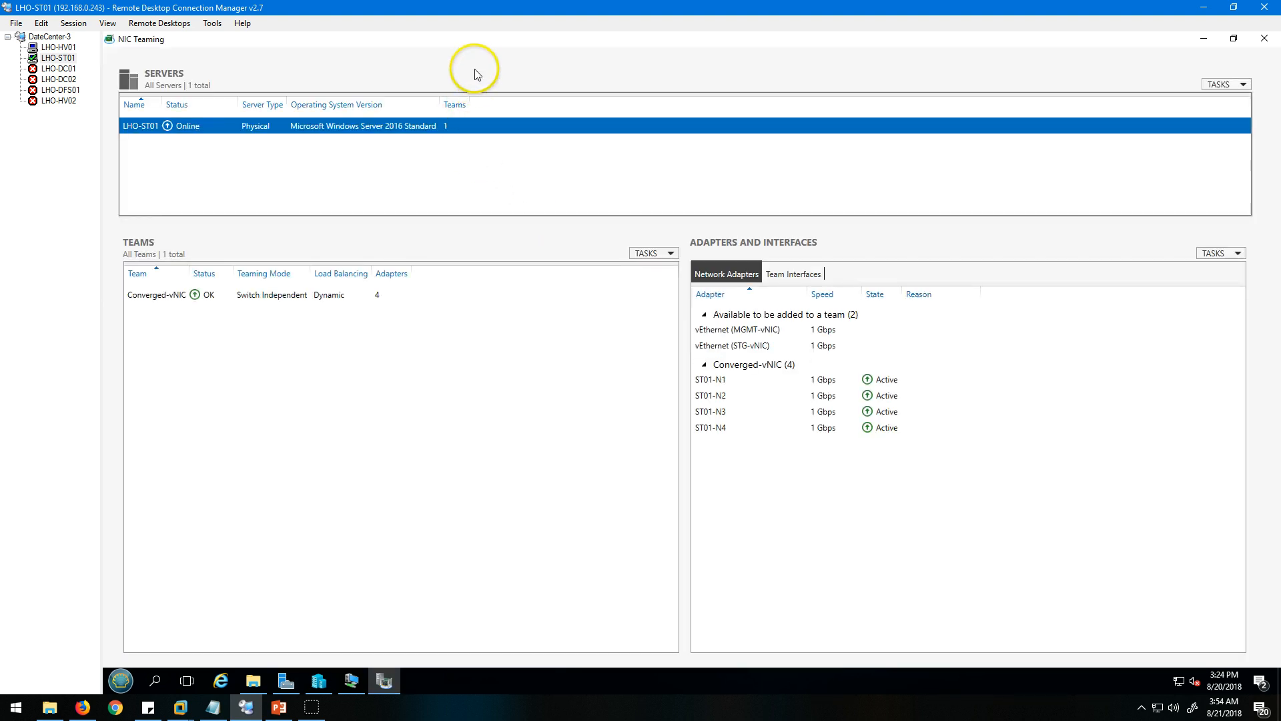
pyautogui.doubleClick(470, 42)
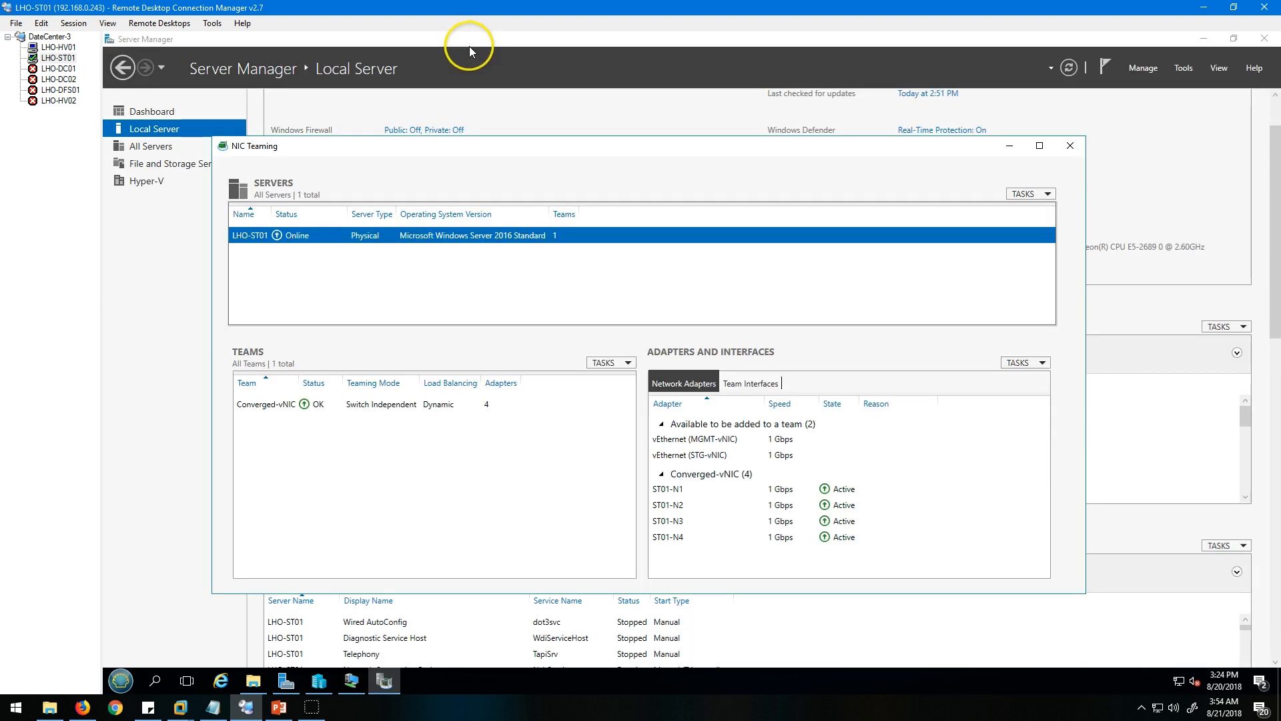
# Examine the Converged-vNIC team and its member adapters ST01-N1 to ST01-N4.
pyautogui.click(308, 408)
pyautogui.click(610, 368)
pyautogui.click(701, 489)
pyautogui.click(707, 538)
pyautogui.click(709, 522)
pyautogui.click(701, 489)
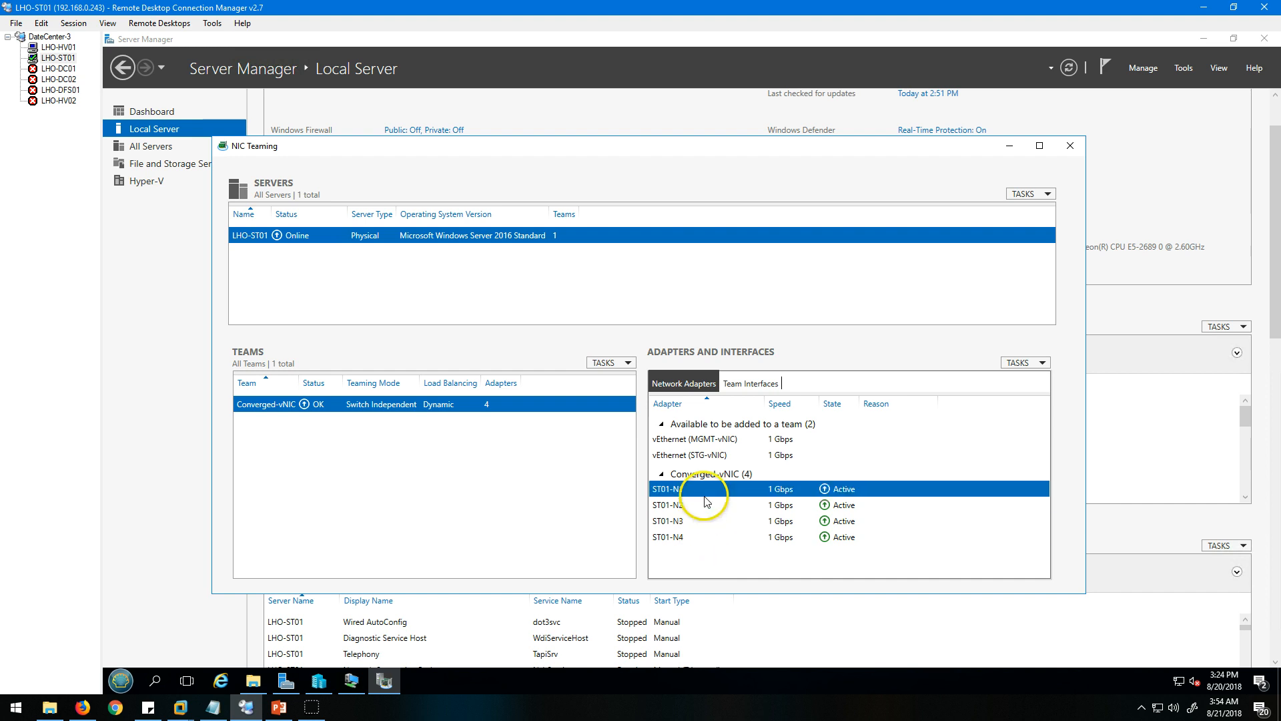
# Remove adapters ST01-N3 and ST01-N4 from the Converged-vNIC team and apply the change.
pyautogui.click(614, 364)
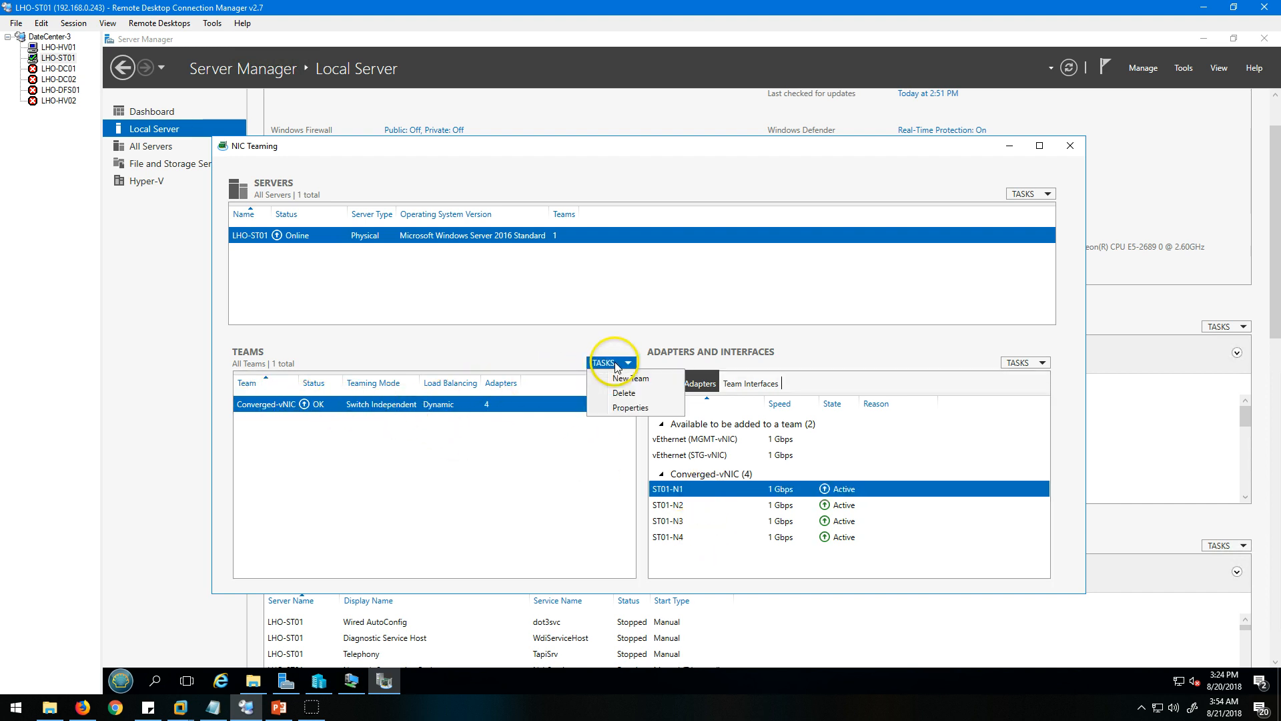
pyautogui.click(630, 408)
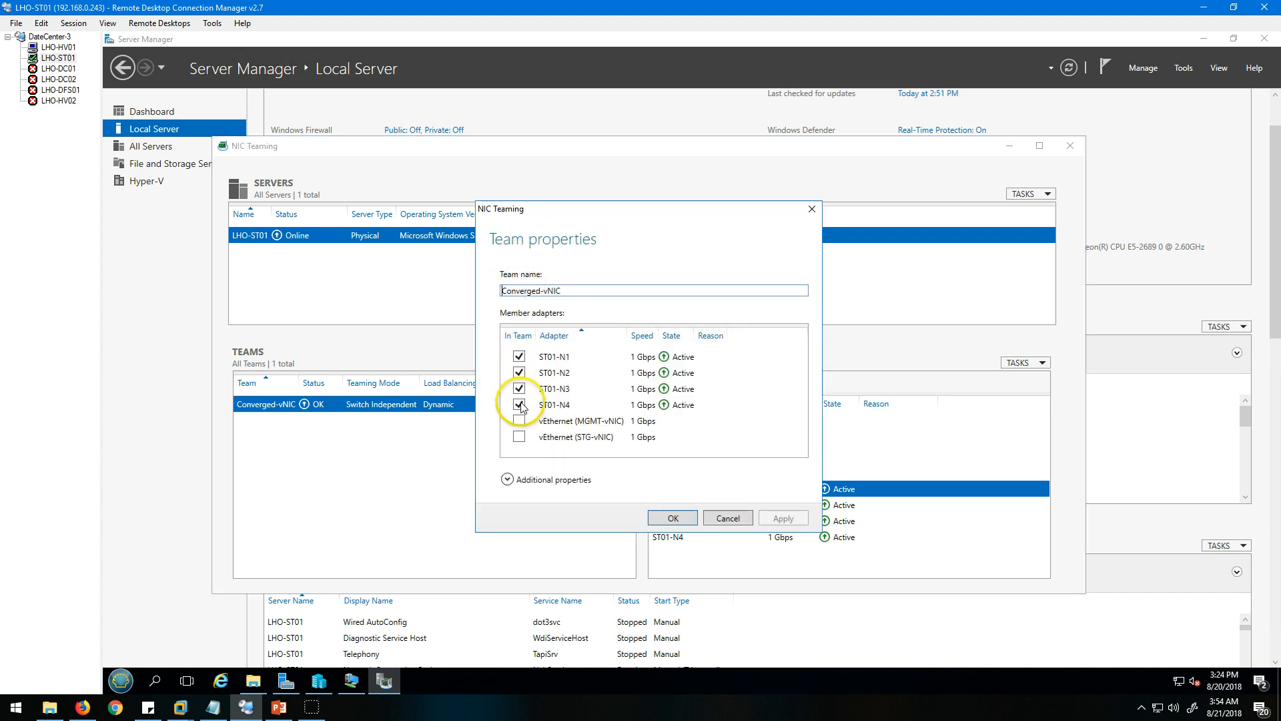
pyautogui.click(520, 404)
pyautogui.click(520, 389)
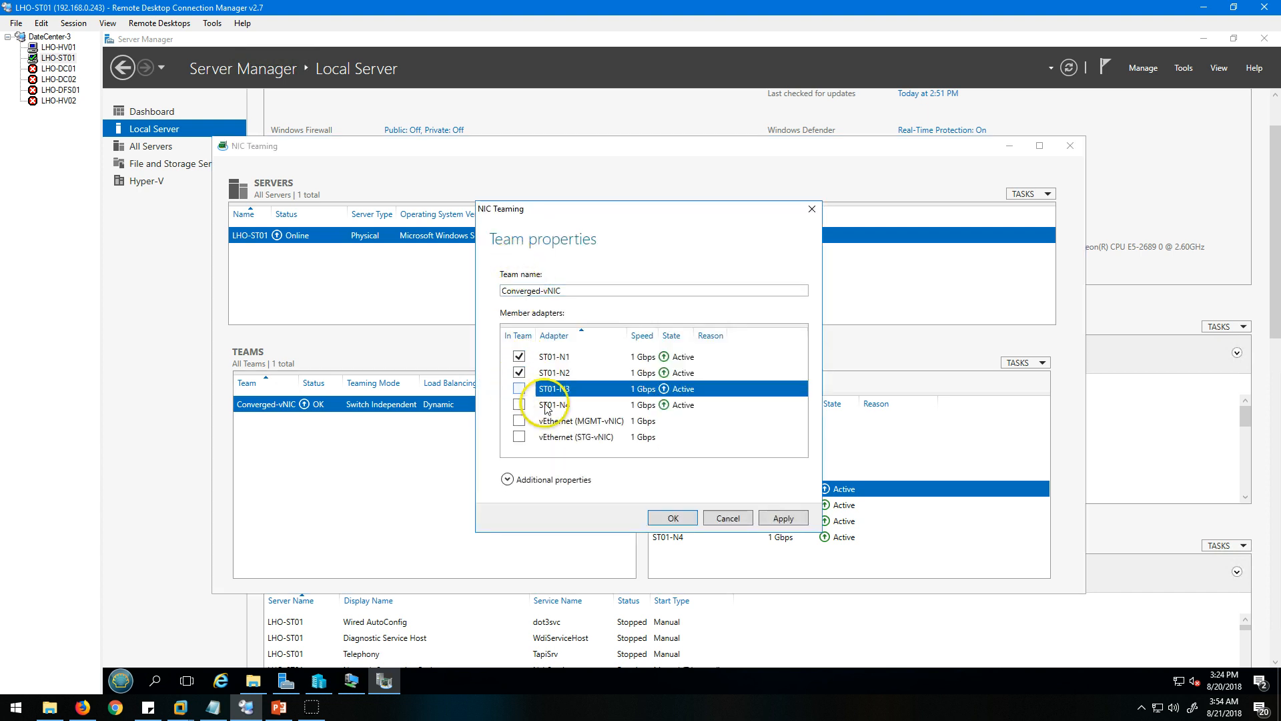
pyautogui.click(780, 520)
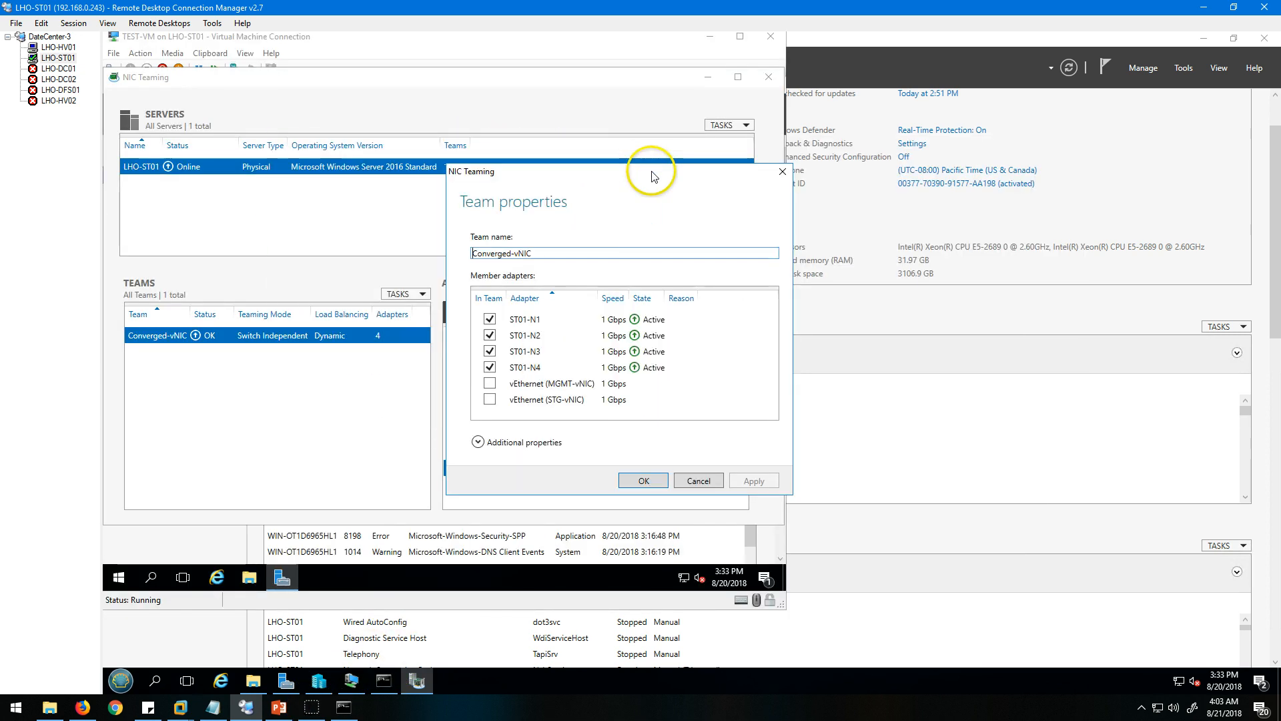
# Cancel the team properties, minimize the TEST-VM connection window and move the NIC Teaming window clear of the server list.
pyautogui.click(699, 482)
pyautogui.click(709, 76)
pyautogui.click(712, 37)
pyautogui.moveTo(670, 74); pyautogui.dragTo(972, 96)
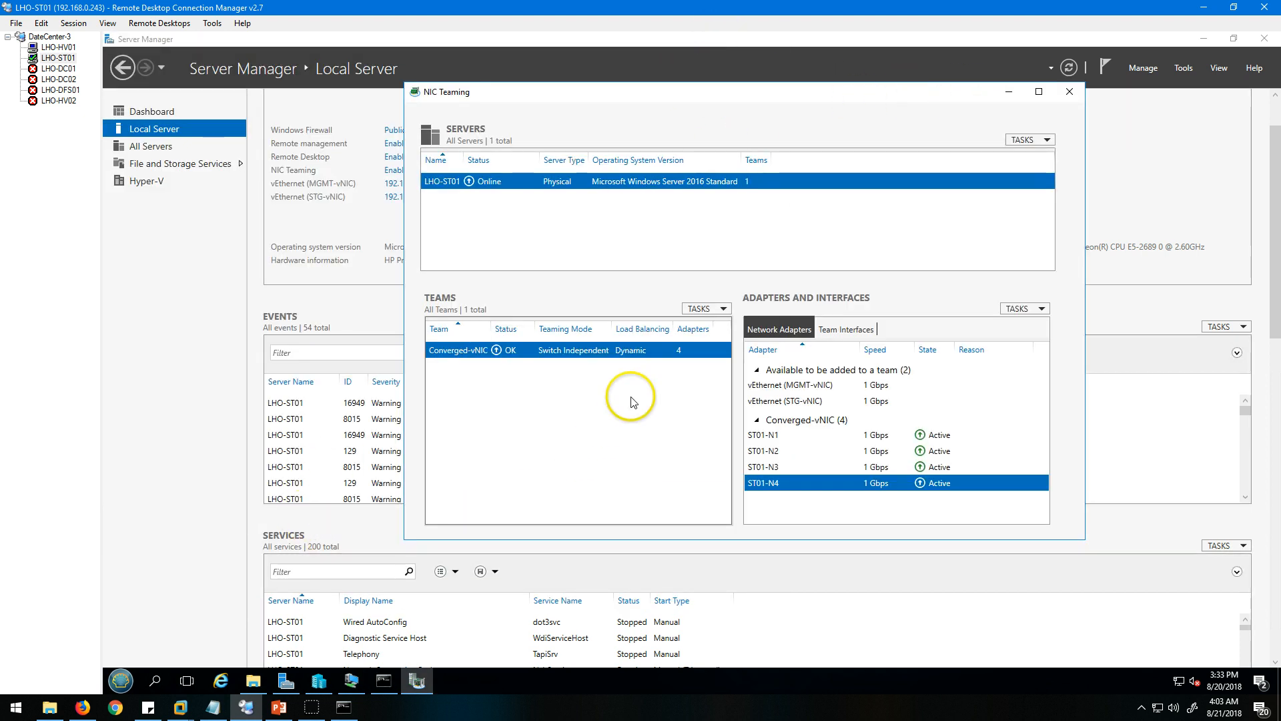
# Switch to Chrome, open the Cisco switch's web interface at 192.168.0.254 and log in with the prefilled credentials.
pyautogui.click(115, 709)
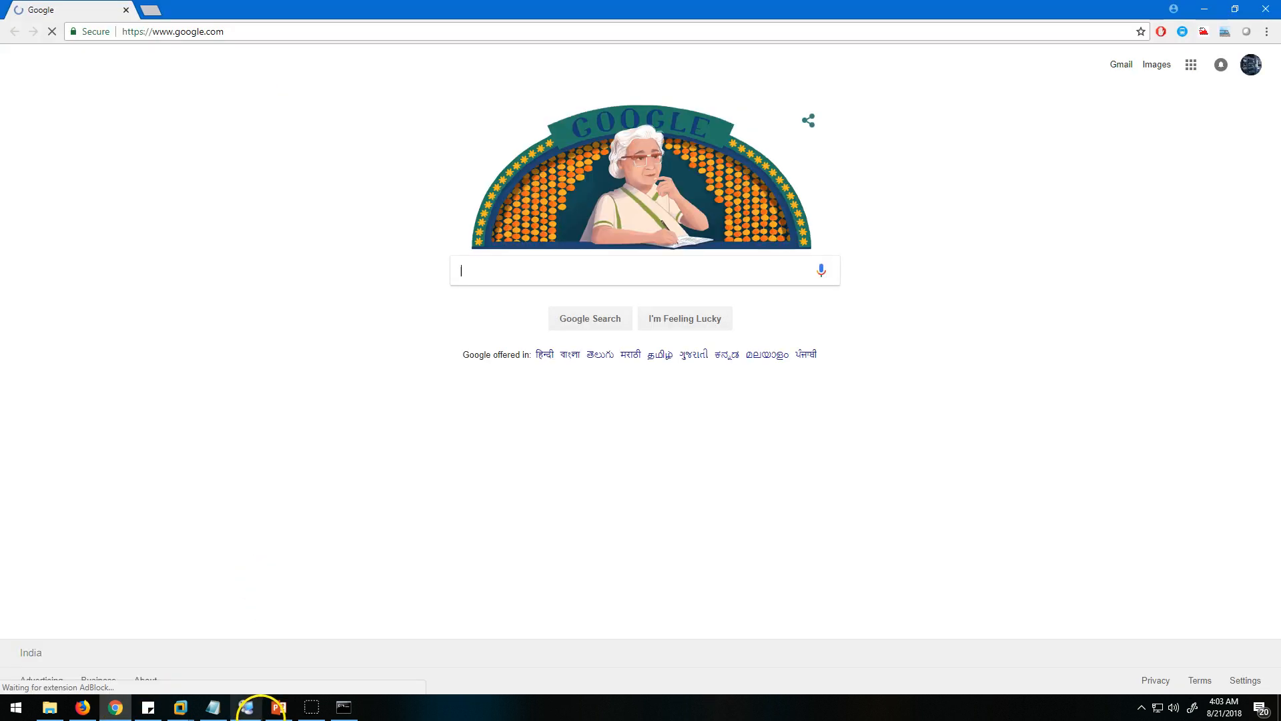
pyautogui.click(277, 709)
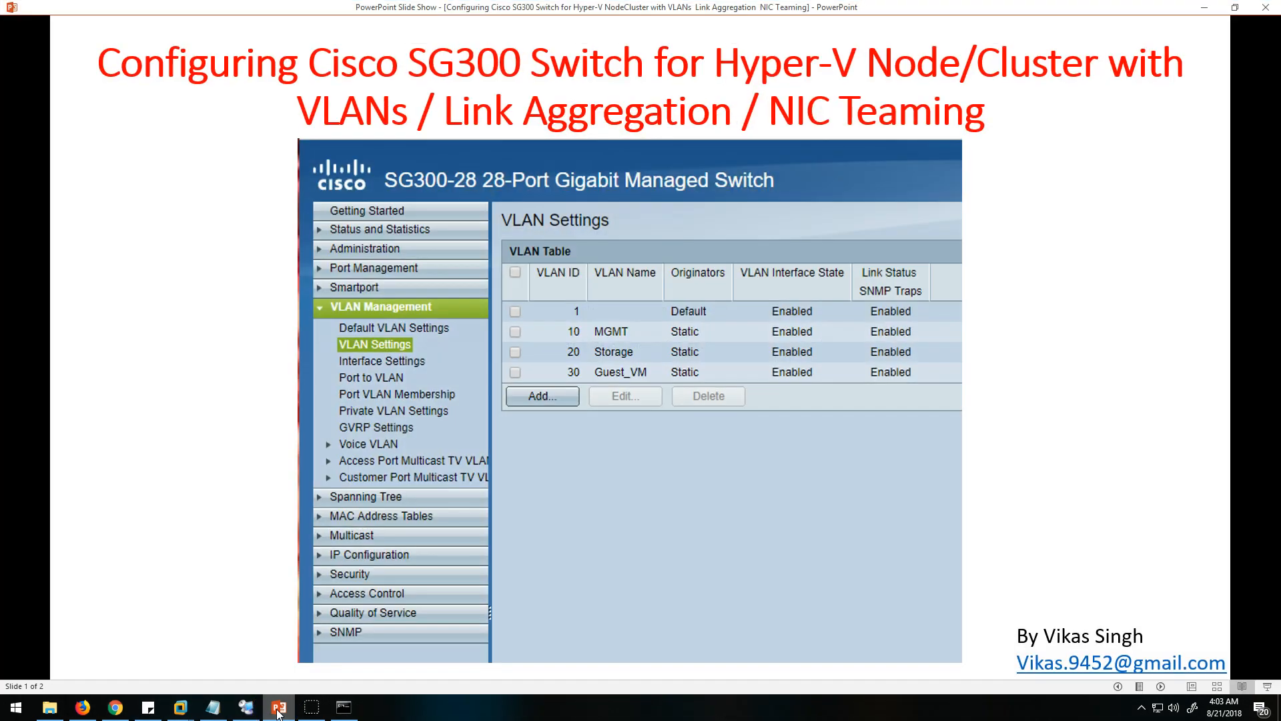
pyautogui.click(277, 709)
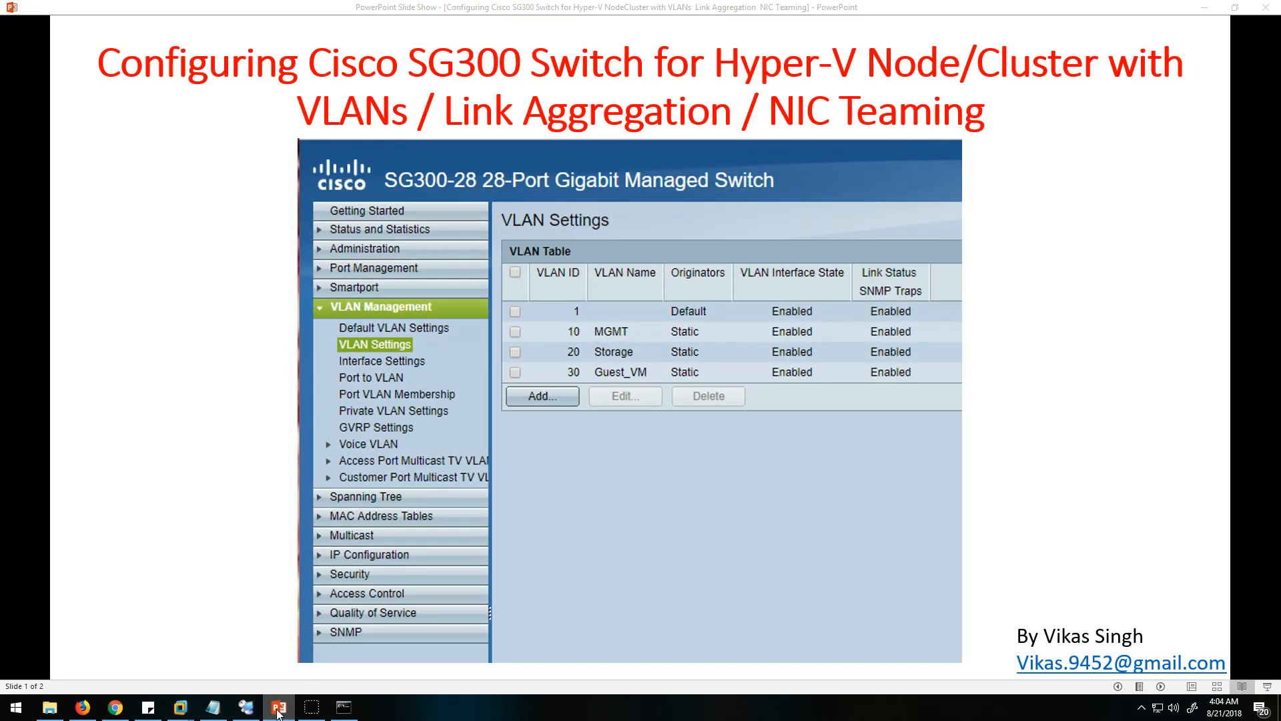
pyautogui.click(240, 32)
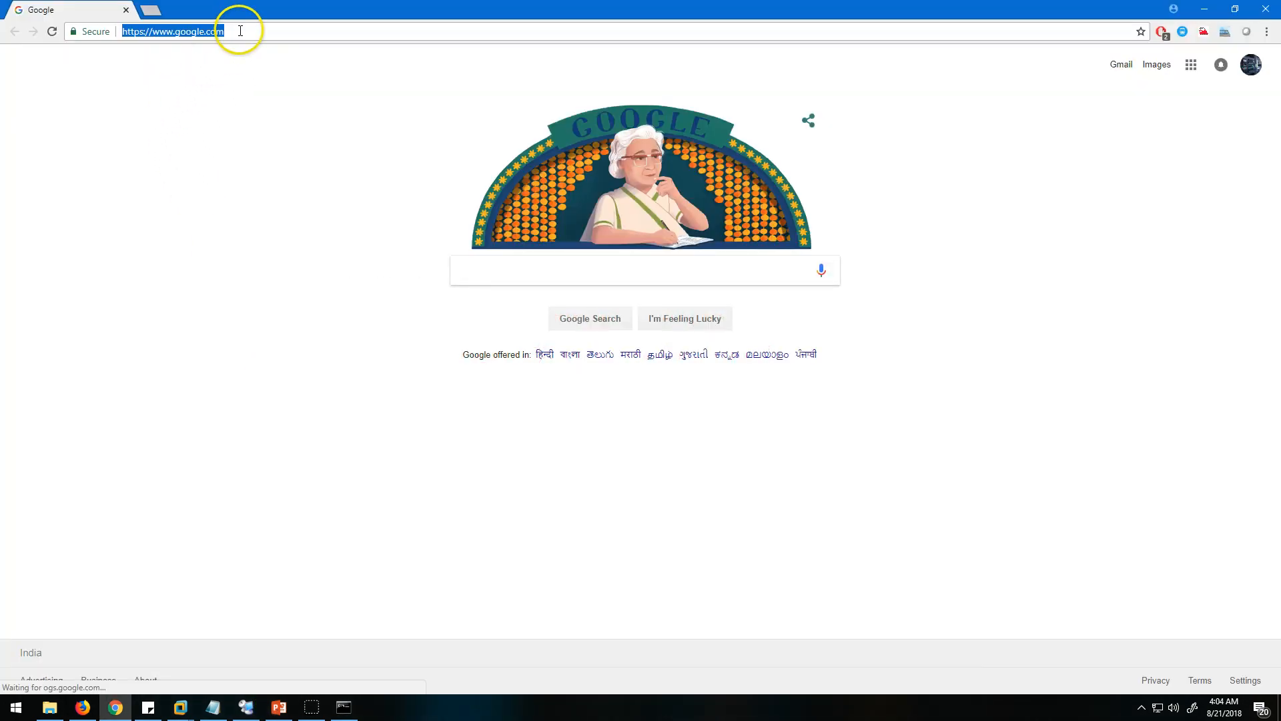
pyautogui.write('192')
pyautogui.press('Return')
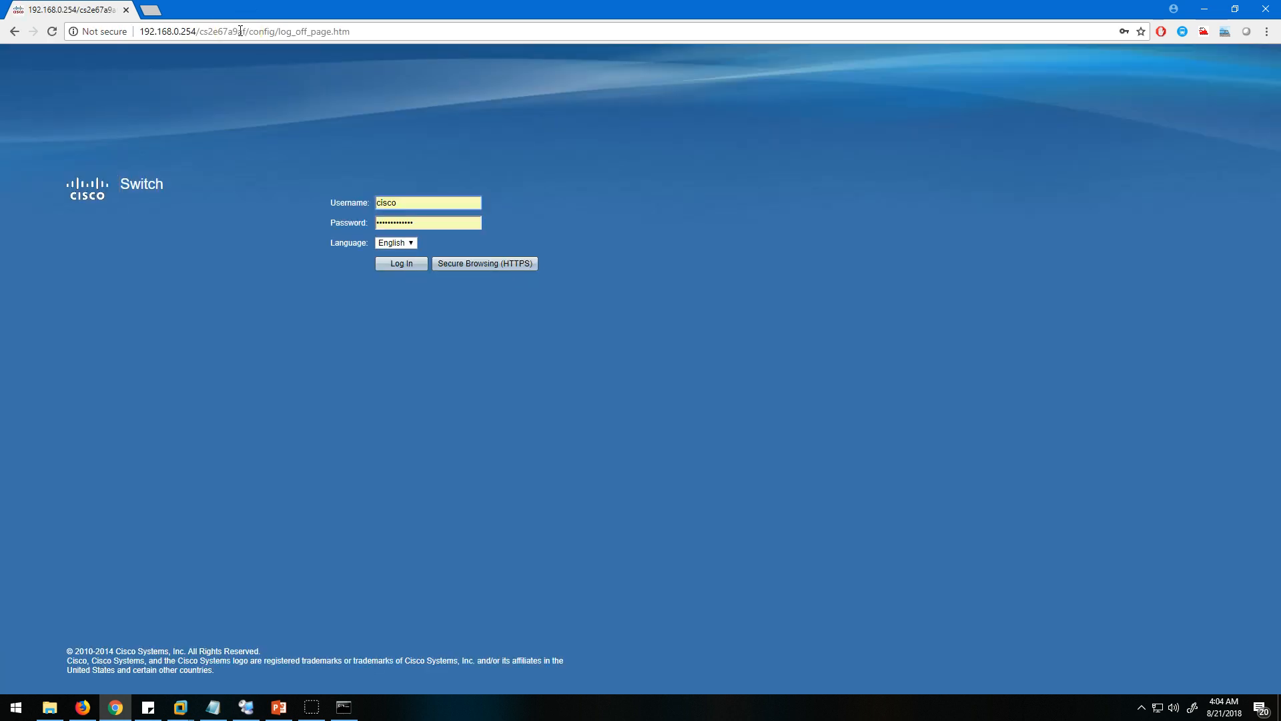
pyautogui.click(393, 261)
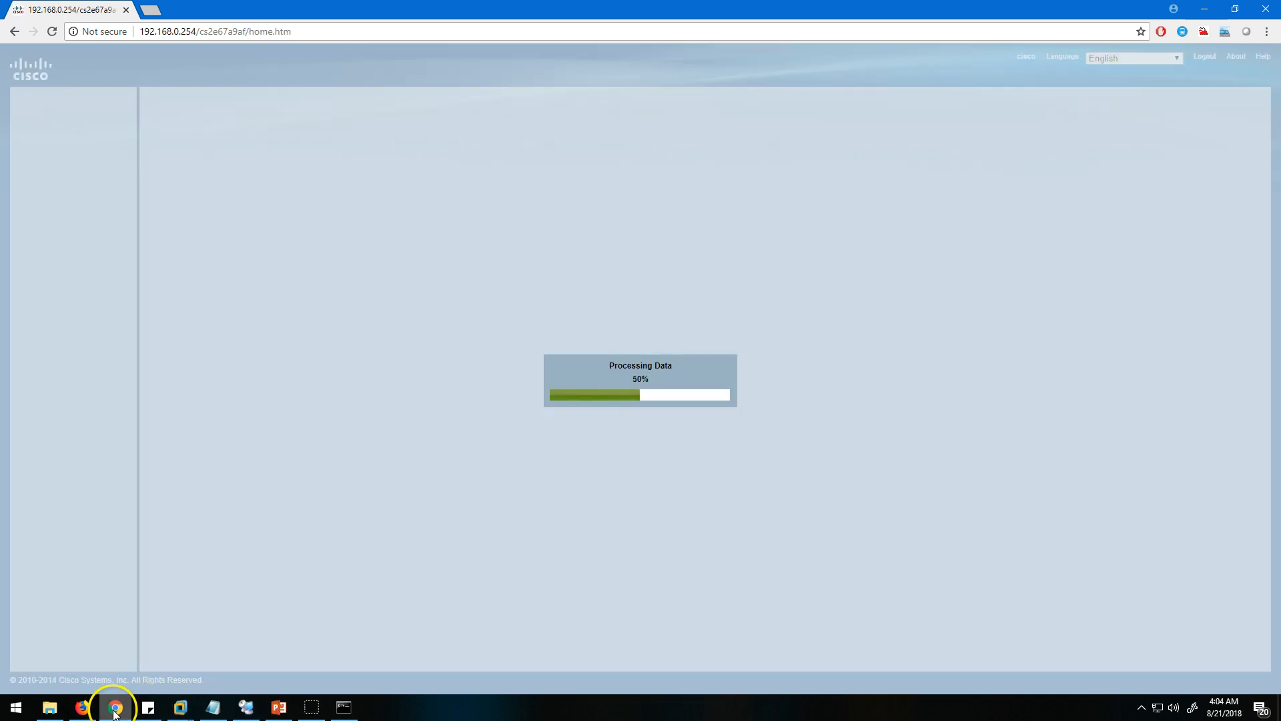
pyautogui.click(114, 706)
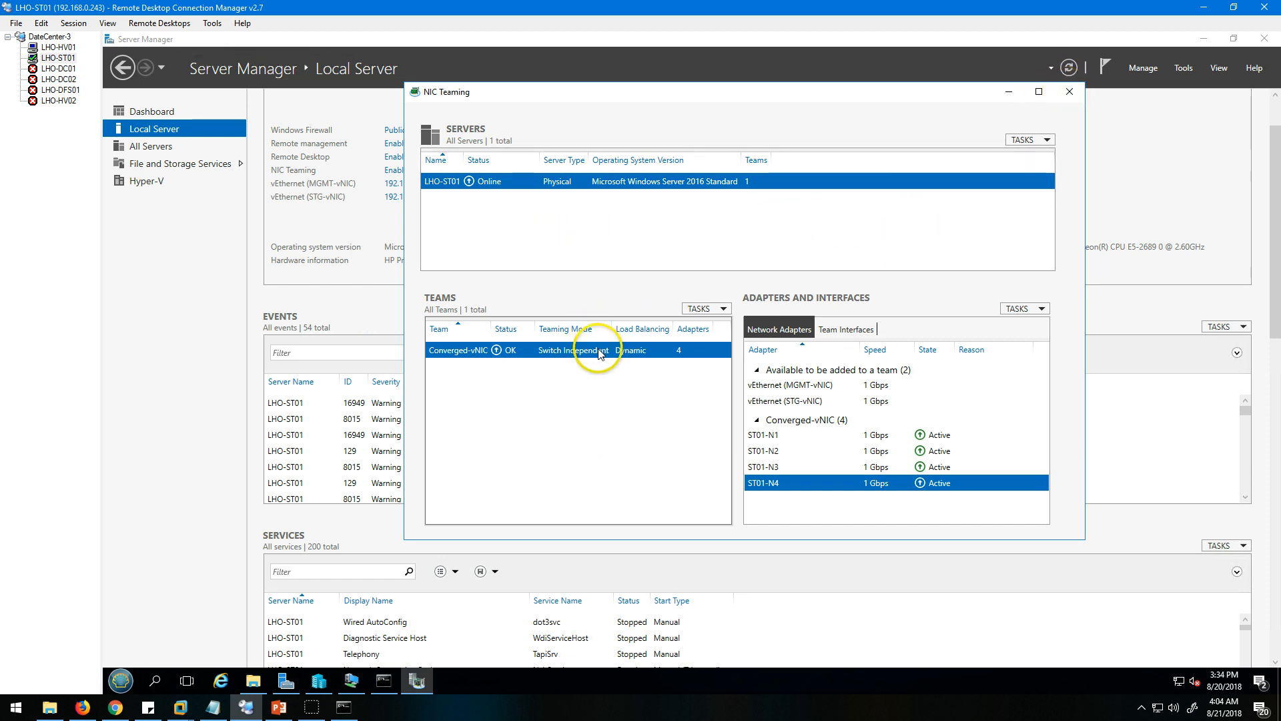
# Open the Converged-vNIC team's properties, expand the additional properties and move the dialog aside.
pyautogui.click(705, 309)
pyautogui.click(609, 355)
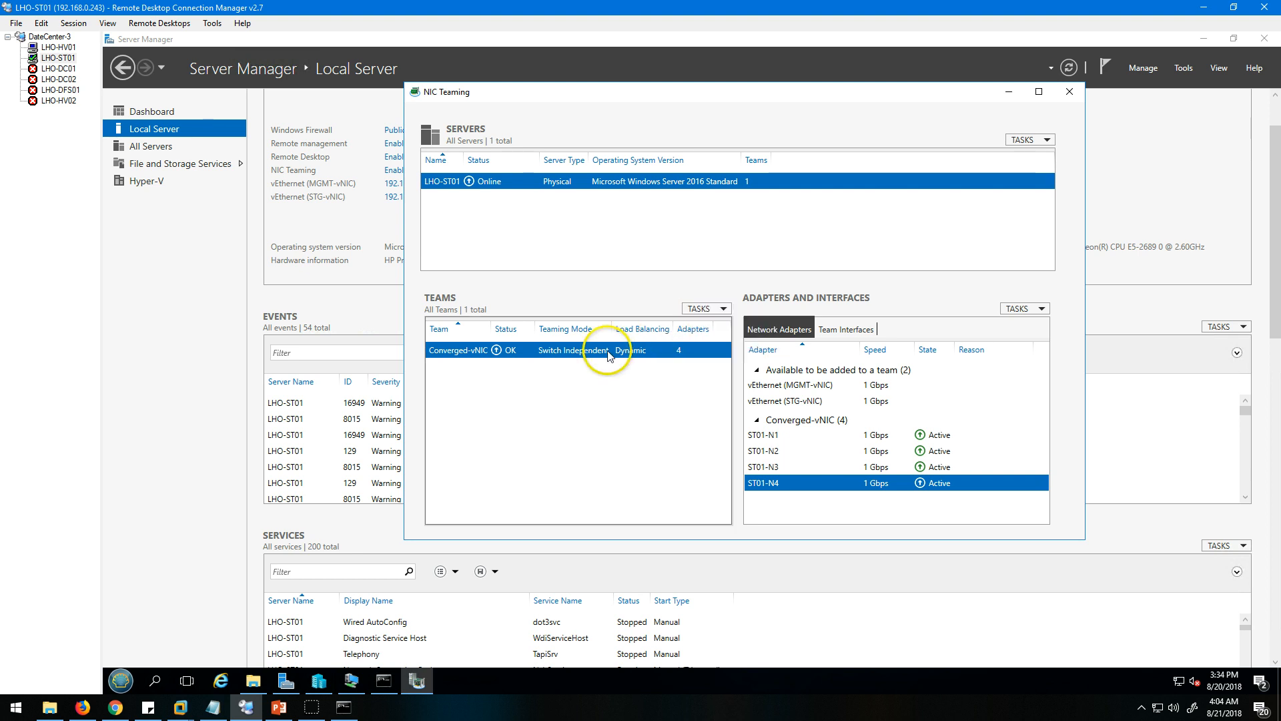
pyautogui.click(705, 309)
pyautogui.click(720, 358)
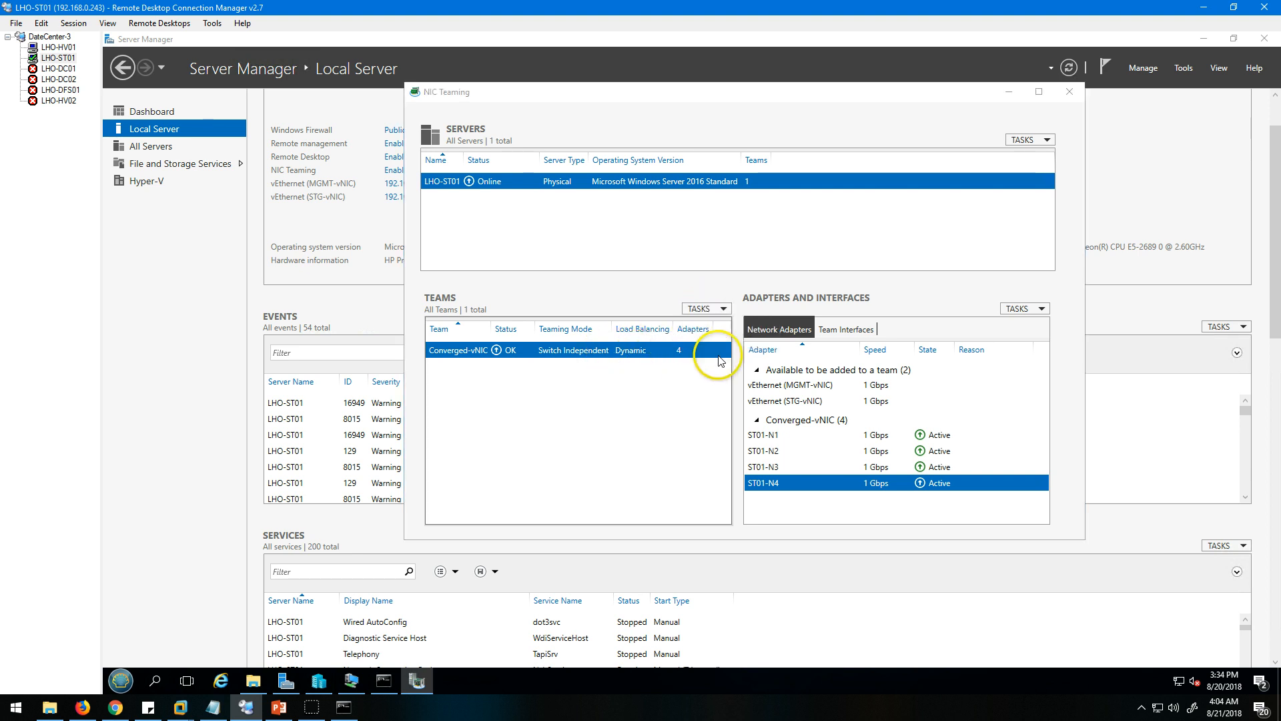
pyautogui.click(648, 425)
pyautogui.moveTo(733, 160); pyautogui.dragTo(887, 144)
# Review the available teaming modes, keep Switch Independent and cancel the team properties.
pyautogui.click(896, 427)
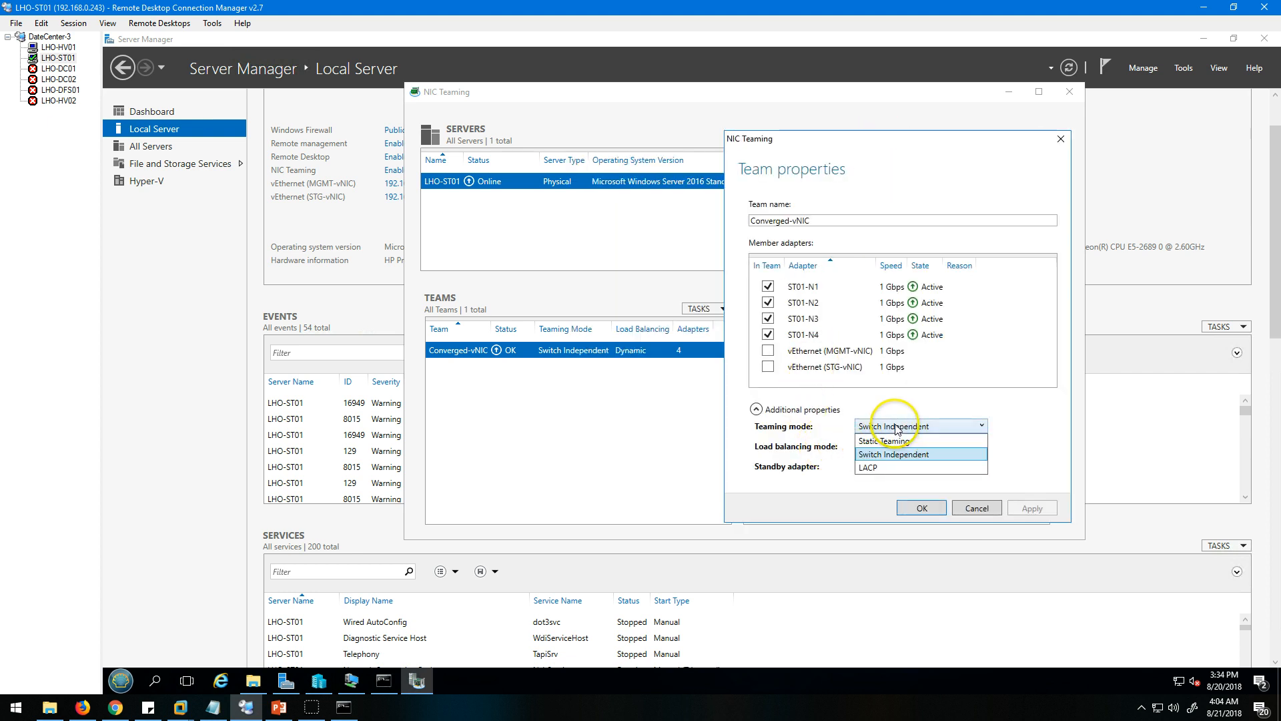
pyautogui.click(892, 456)
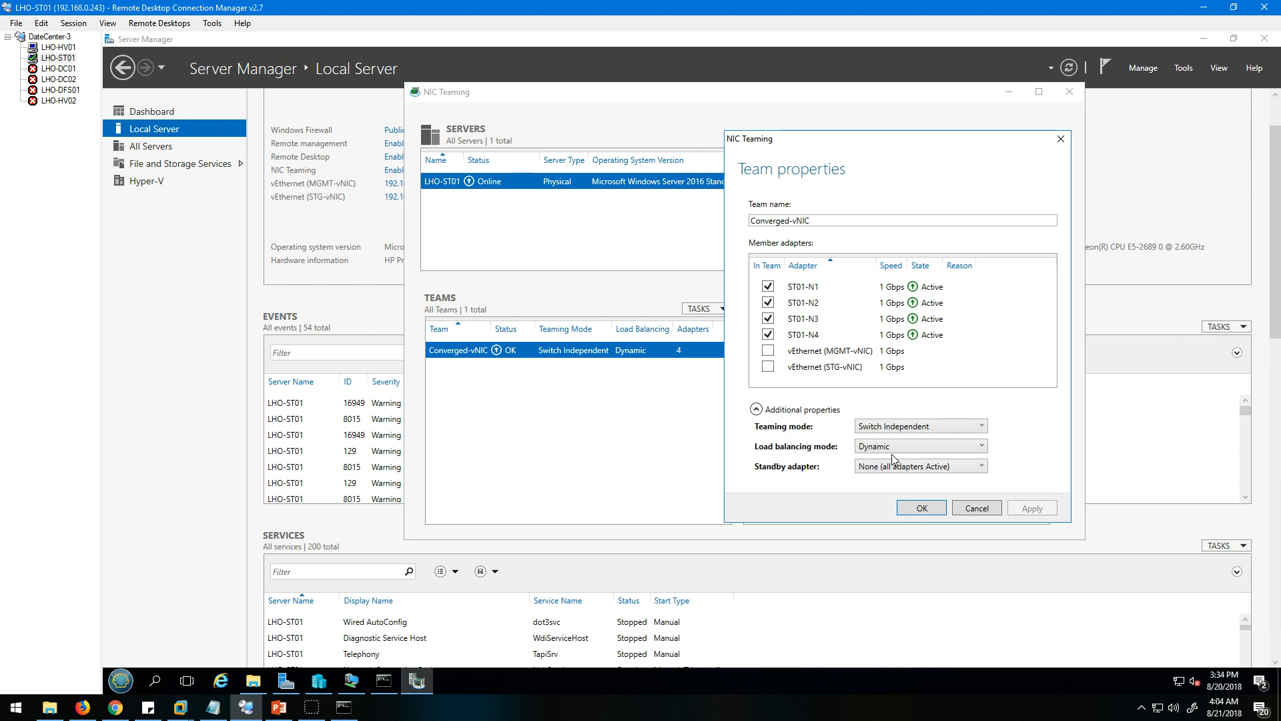
pyautogui.click(898, 427)
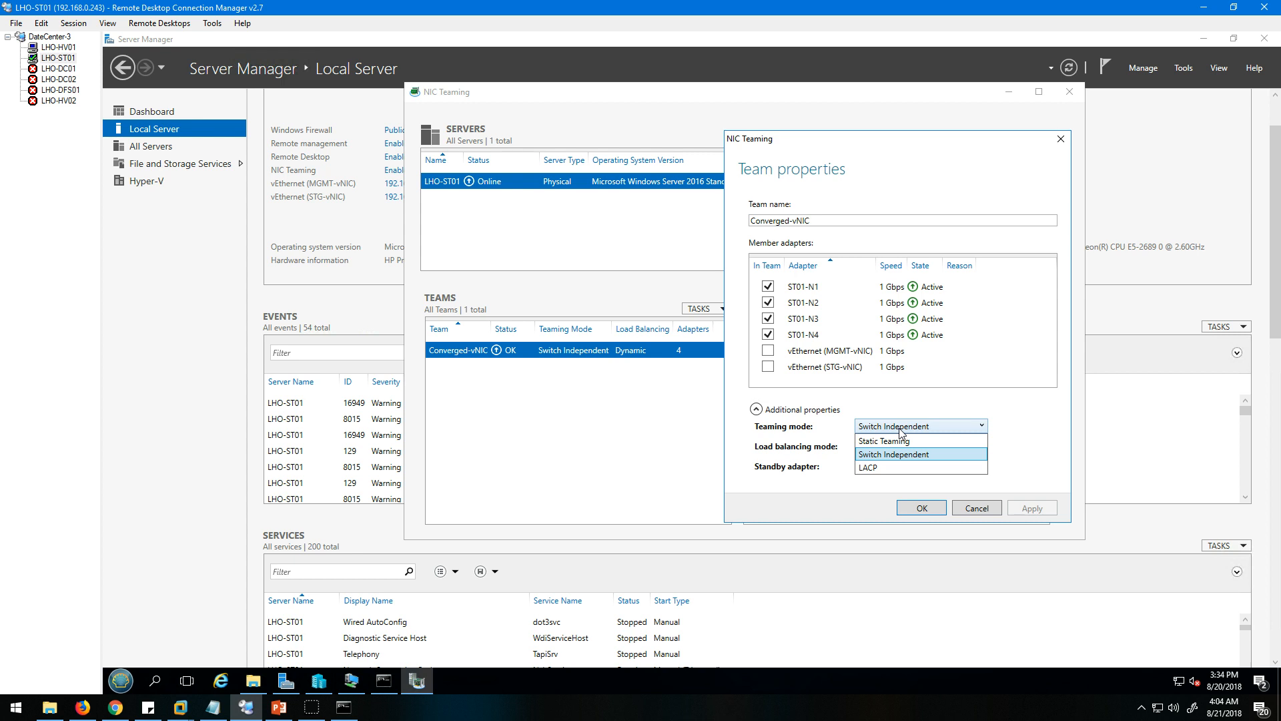
pyautogui.click(1045, 413)
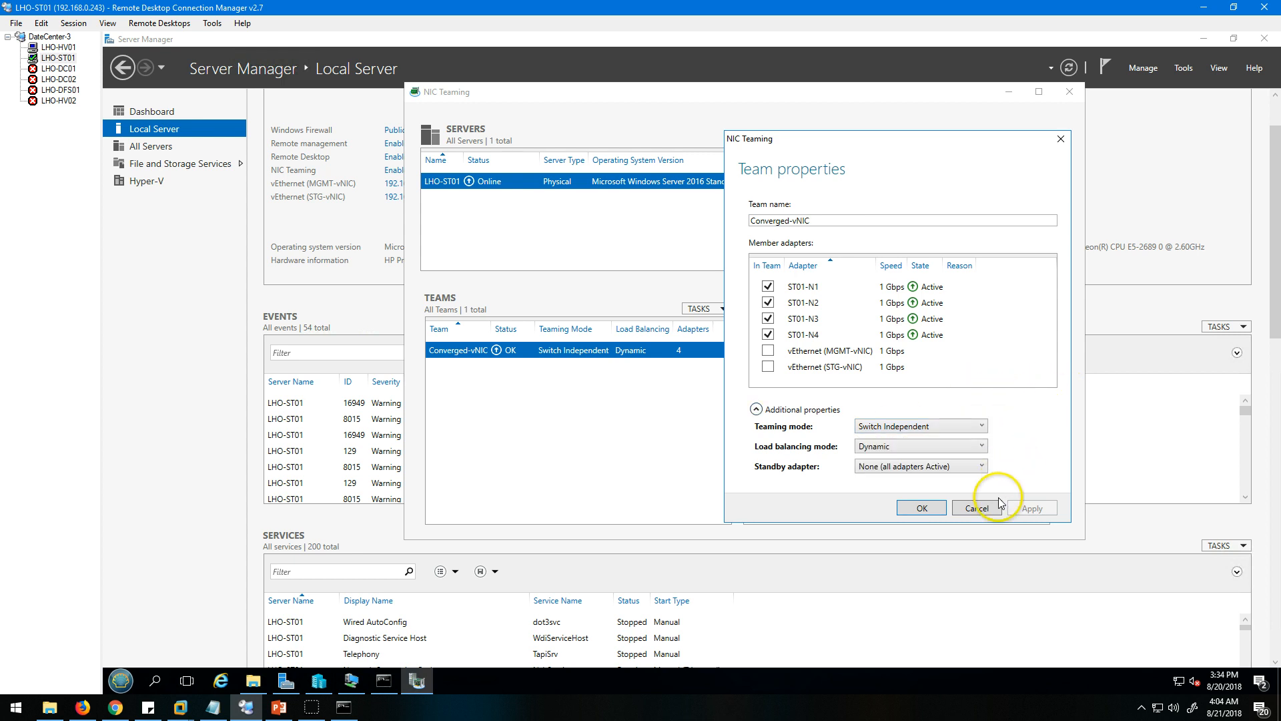
pyautogui.click(977, 508)
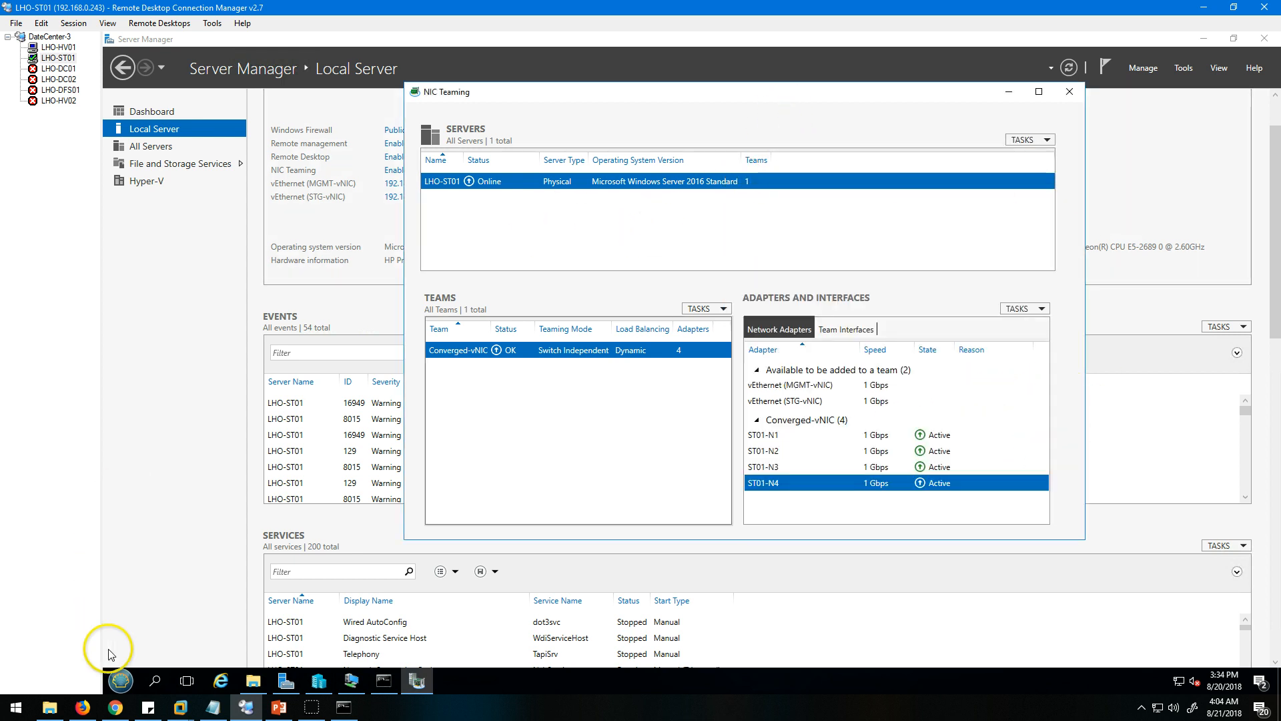
# Switch to Chrome, open the switch's system summary and examine its operational mode and software information.
pyautogui.click(116, 707)
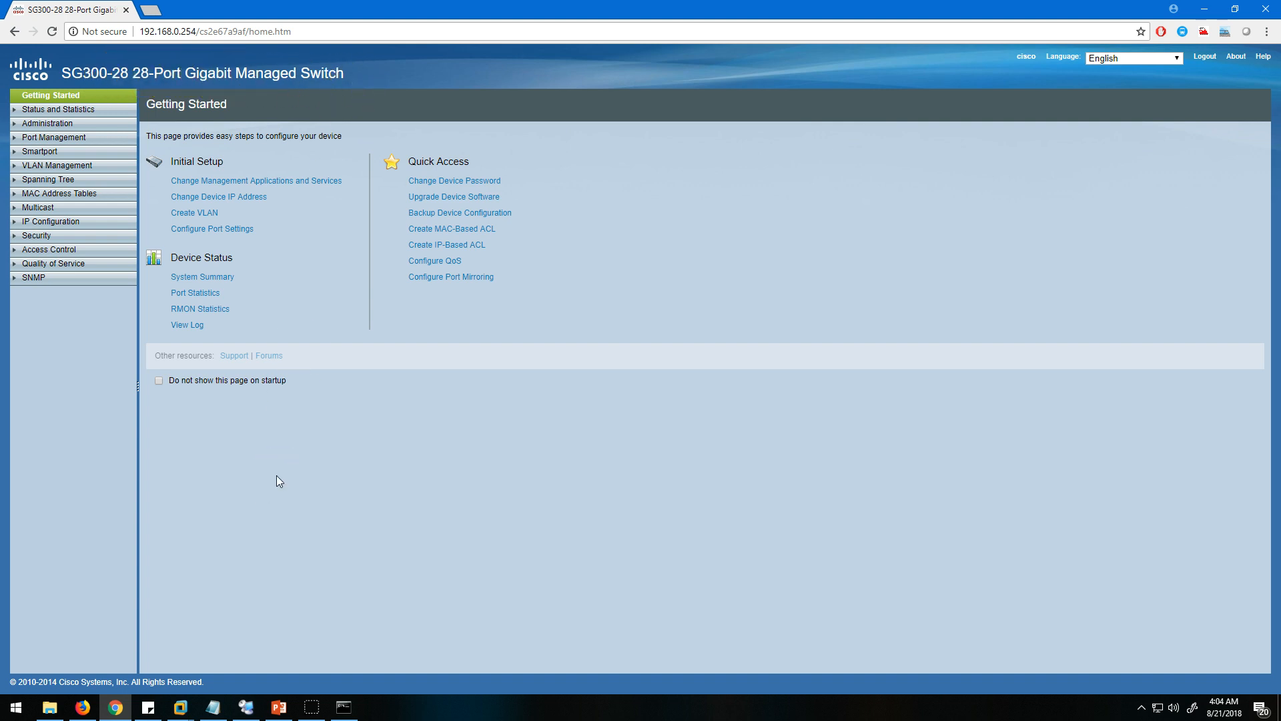
pyautogui.click(94, 108)
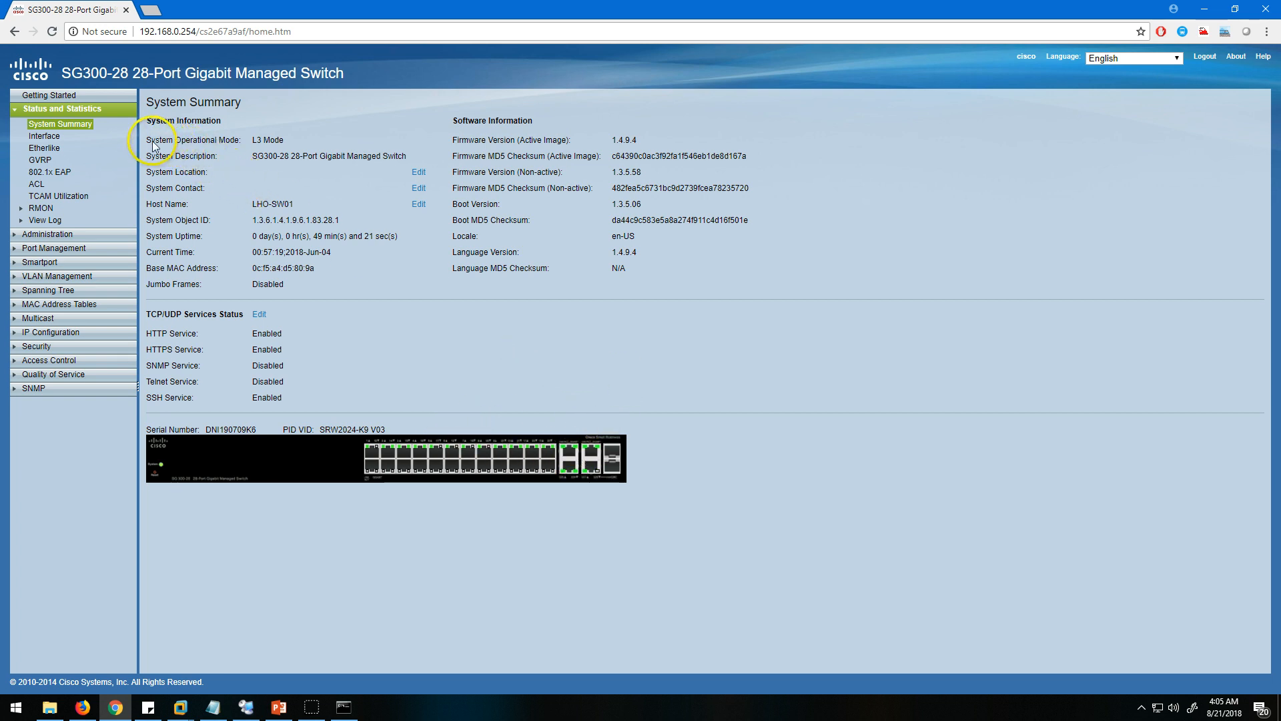
pyautogui.moveTo(153, 142); pyautogui.dragTo(291, 140)
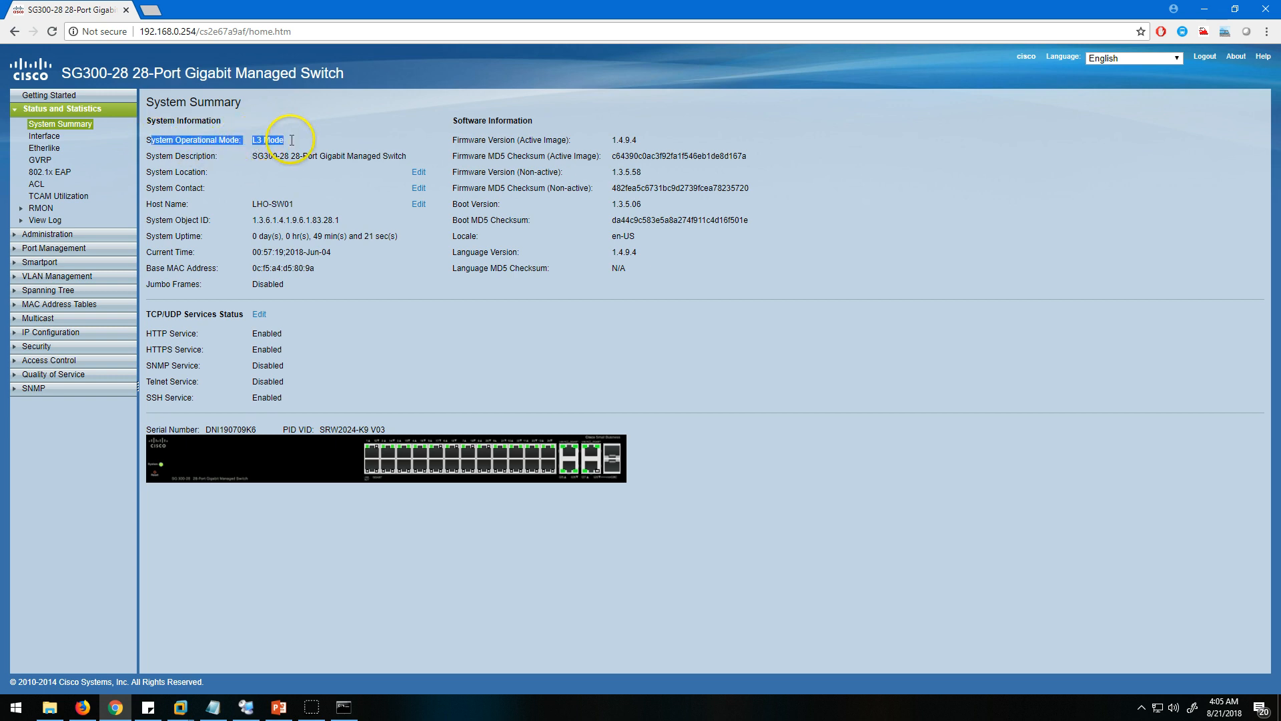
pyautogui.click(294, 144)
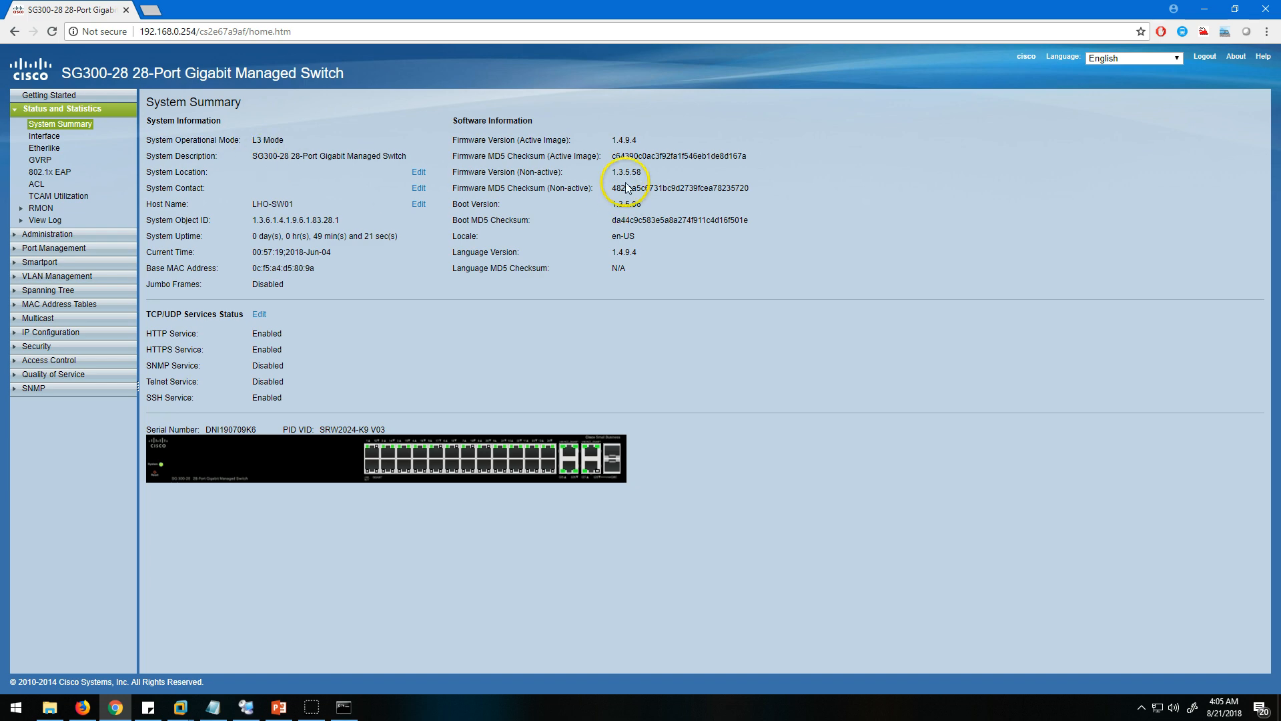
pyautogui.moveTo(452, 109); pyautogui.dragTo(774, 270)
pyautogui.click(771, 271)
pyautogui.moveTo(447, 112); pyautogui.dragTo(663, 224)
pyautogui.click(730, 256)
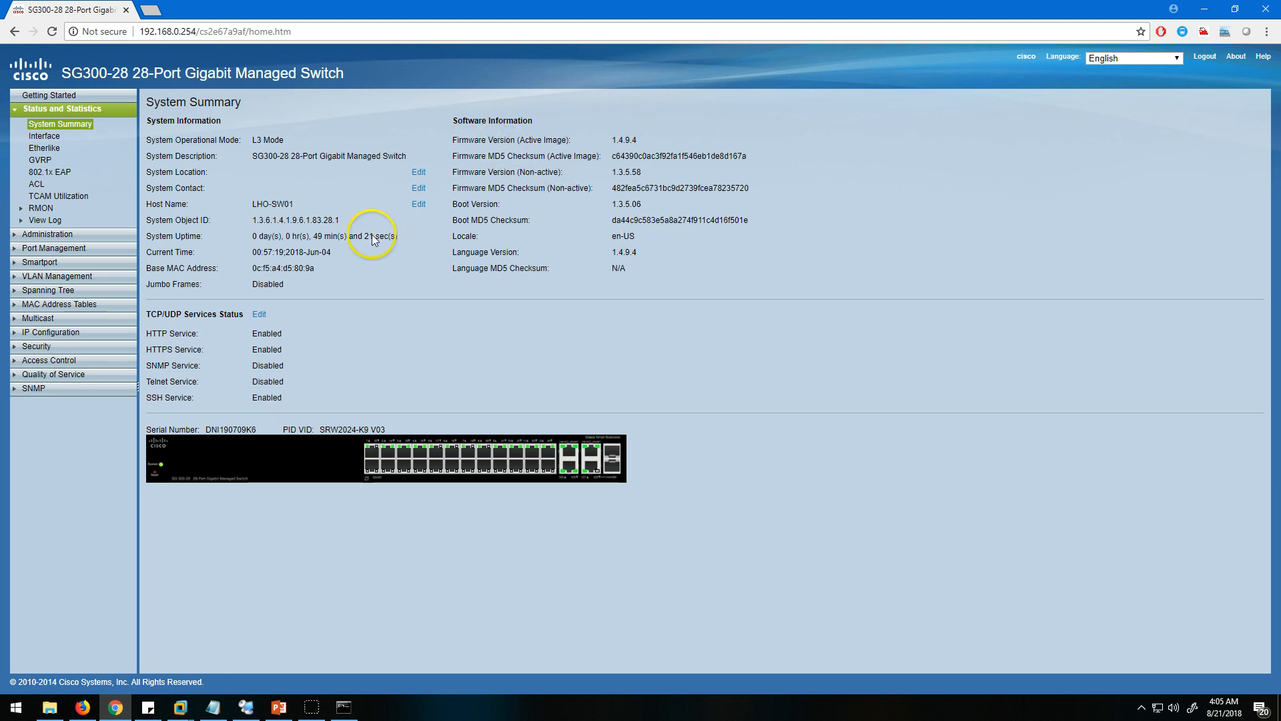
# View the switch's interface statistics and check in the system settings that the system mode is L3.
pyautogui.click(37, 137)
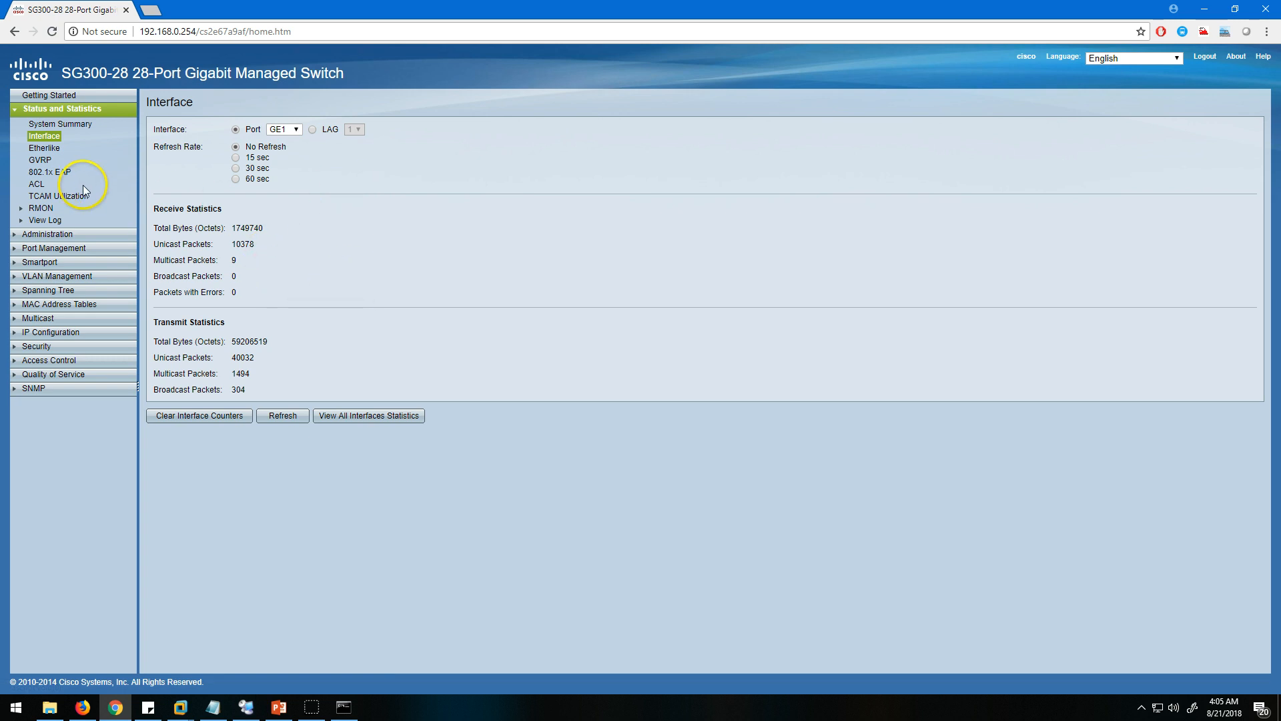
pyautogui.click(64, 234)
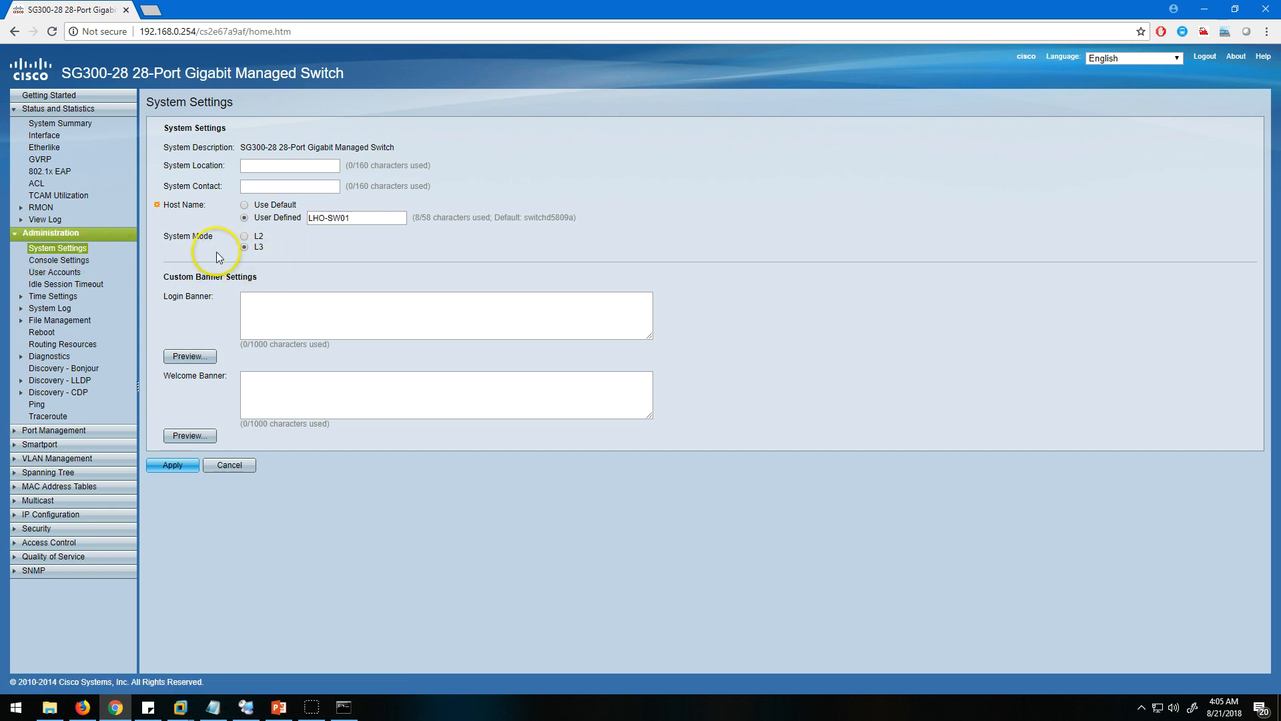
pyautogui.moveTo(165, 239); pyautogui.dragTo(211, 240)
pyautogui.click(316, 250)
pyautogui.click(245, 247)
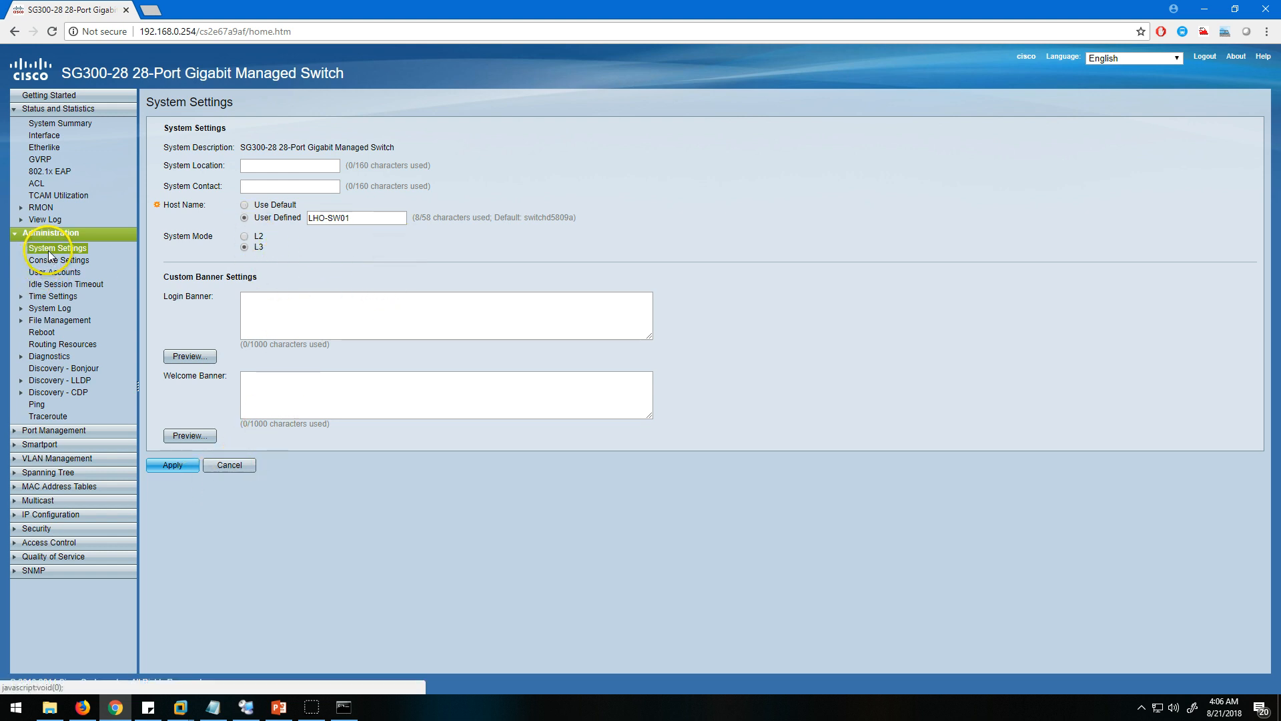
# Open the switch's port settings and examine the LAG assignments of ports up to GE12.
pyautogui.click(61, 108)
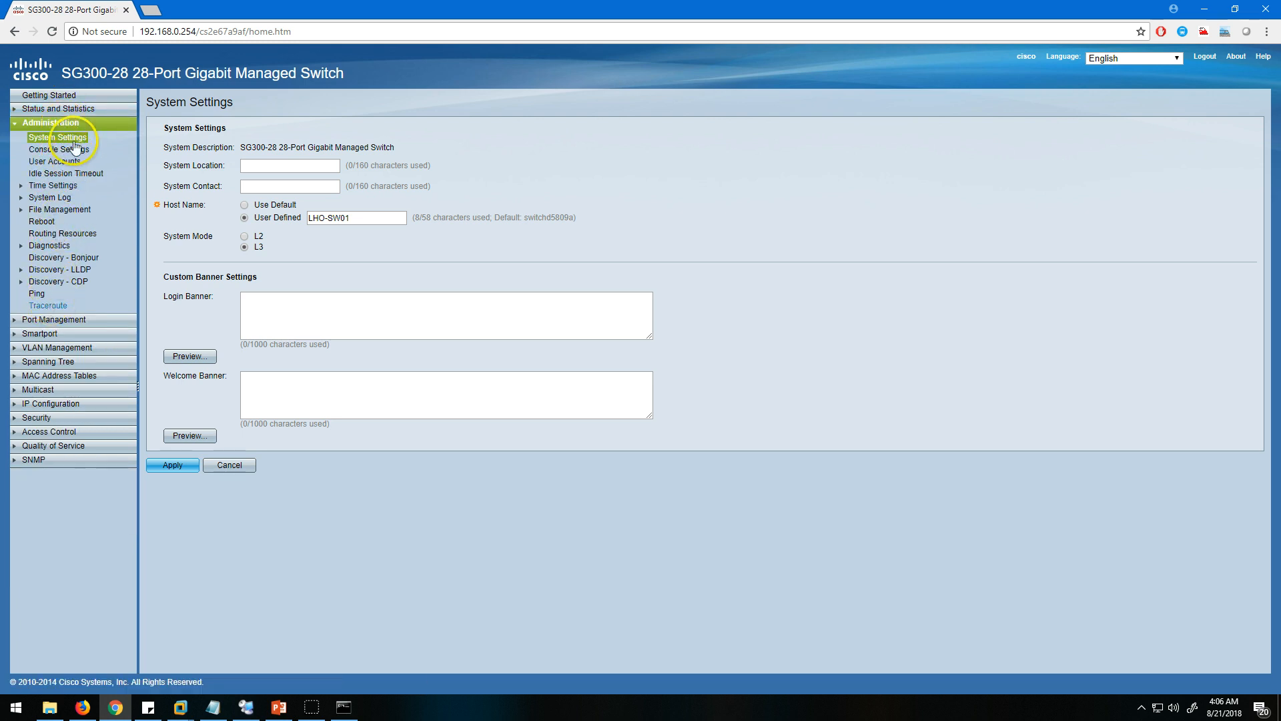
pyautogui.click(56, 122)
pyautogui.click(66, 137)
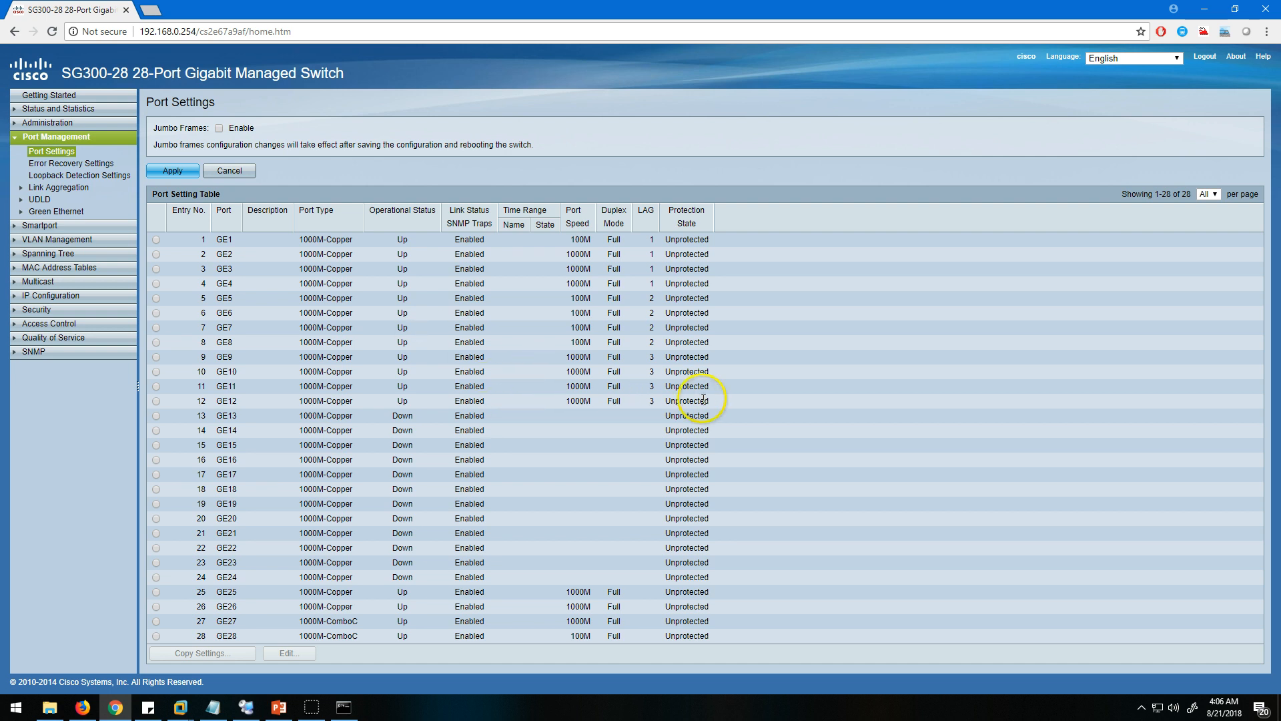
pyautogui.moveTo(715, 401); pyautogui.dragTo(332, 385)
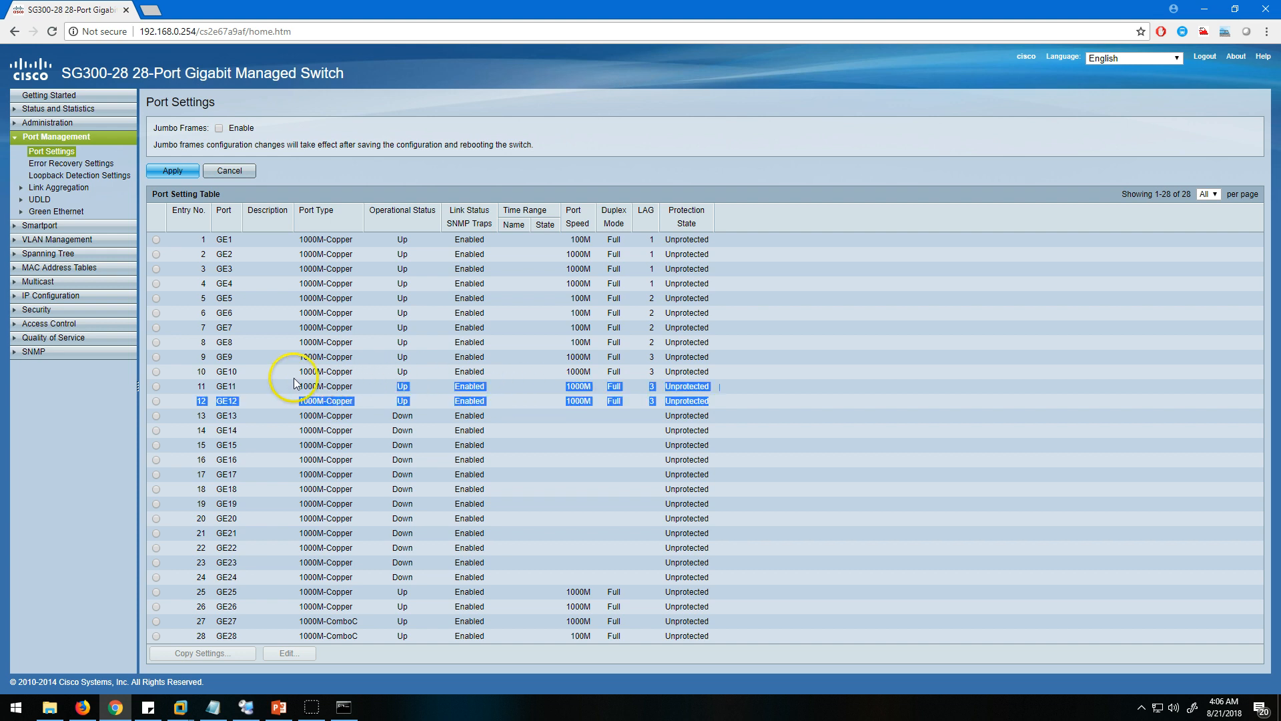
pyautogui.click(300, 377)
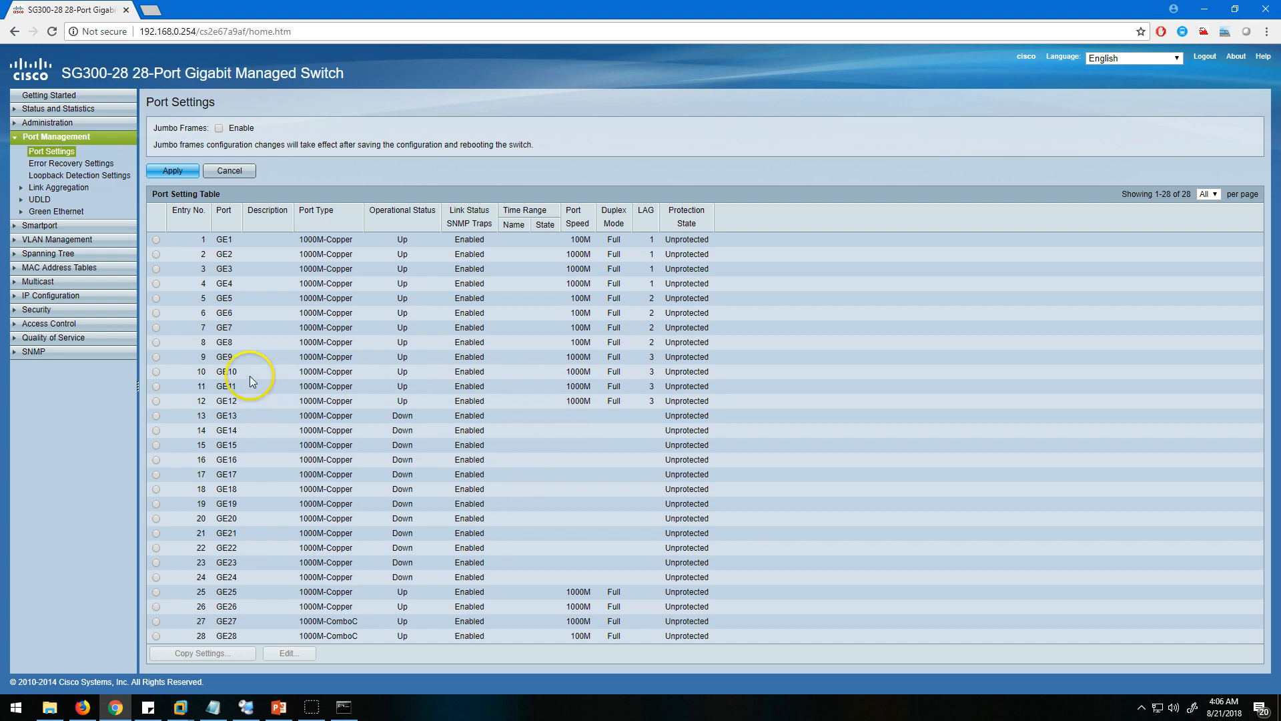
# Review ports GE1 to GE12, then open LAG management and examine the LAG 3 entry for LHO-ST01.
pyautogui.moveTo(198, 241); pyautogui.dragTo(736, 398)
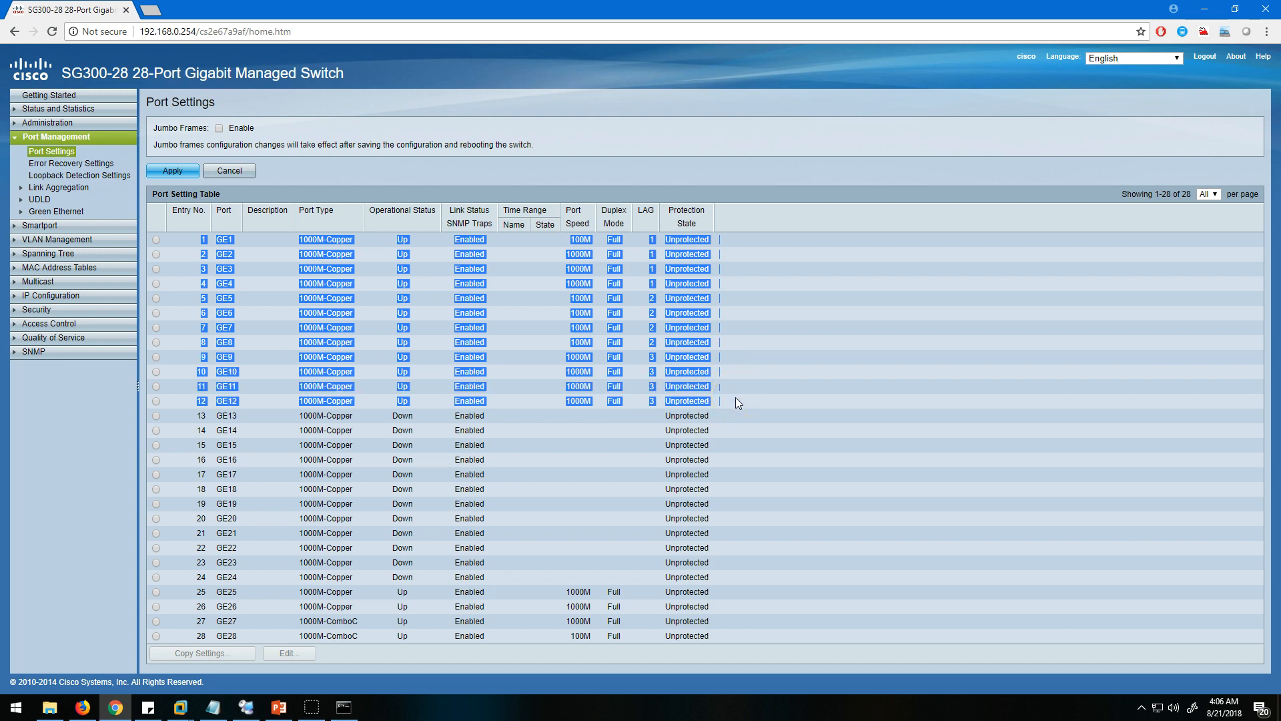
pyautogui.click(739, 391)
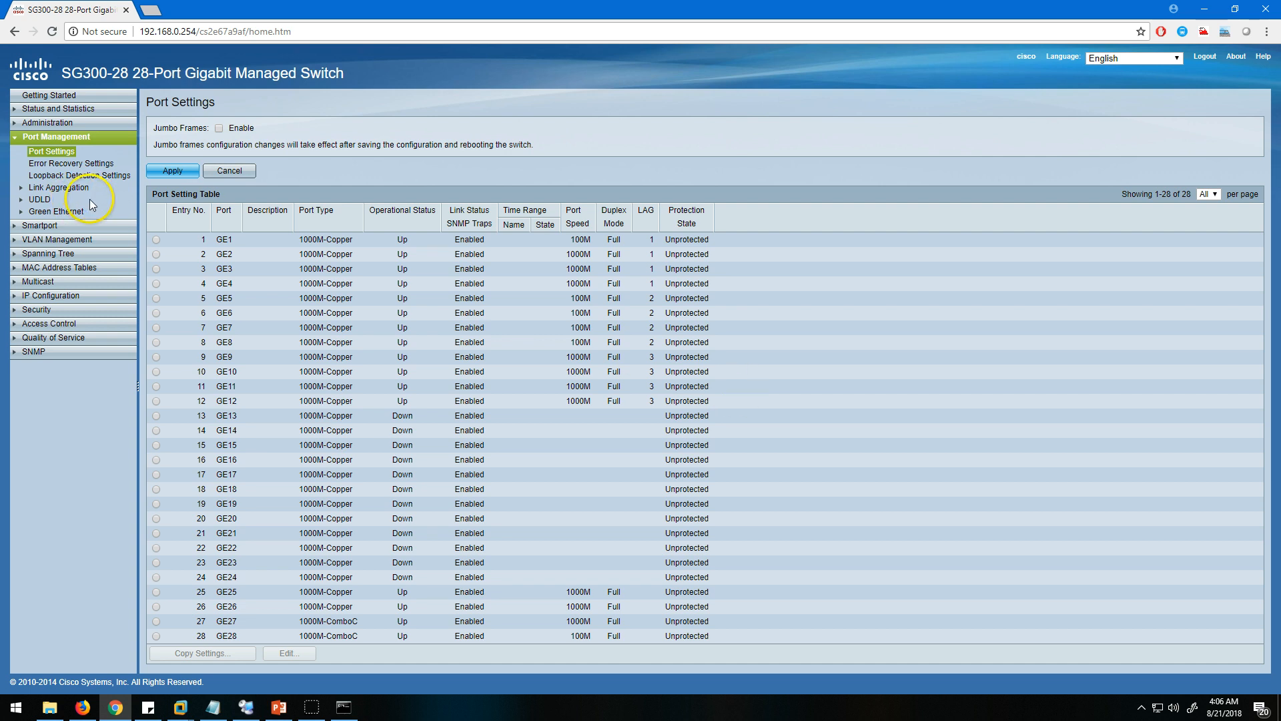
pyautogui.click(59, 191)
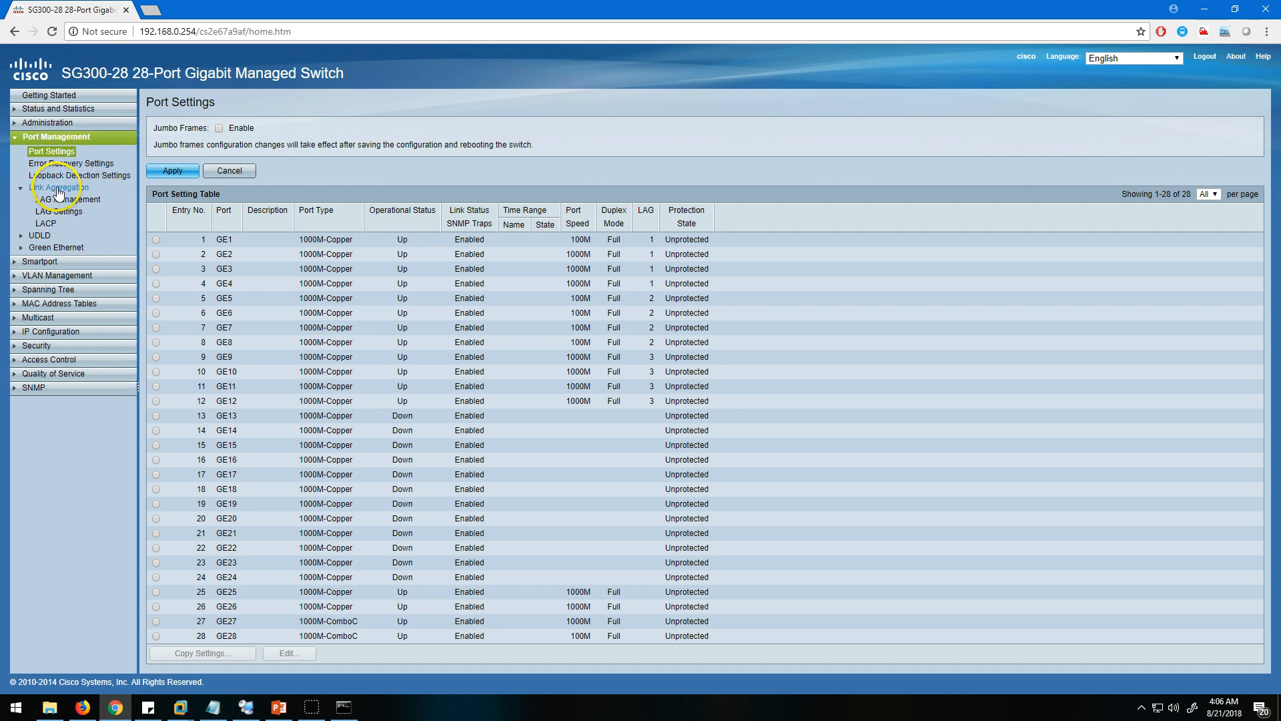
pyautogui.click(72, 199)
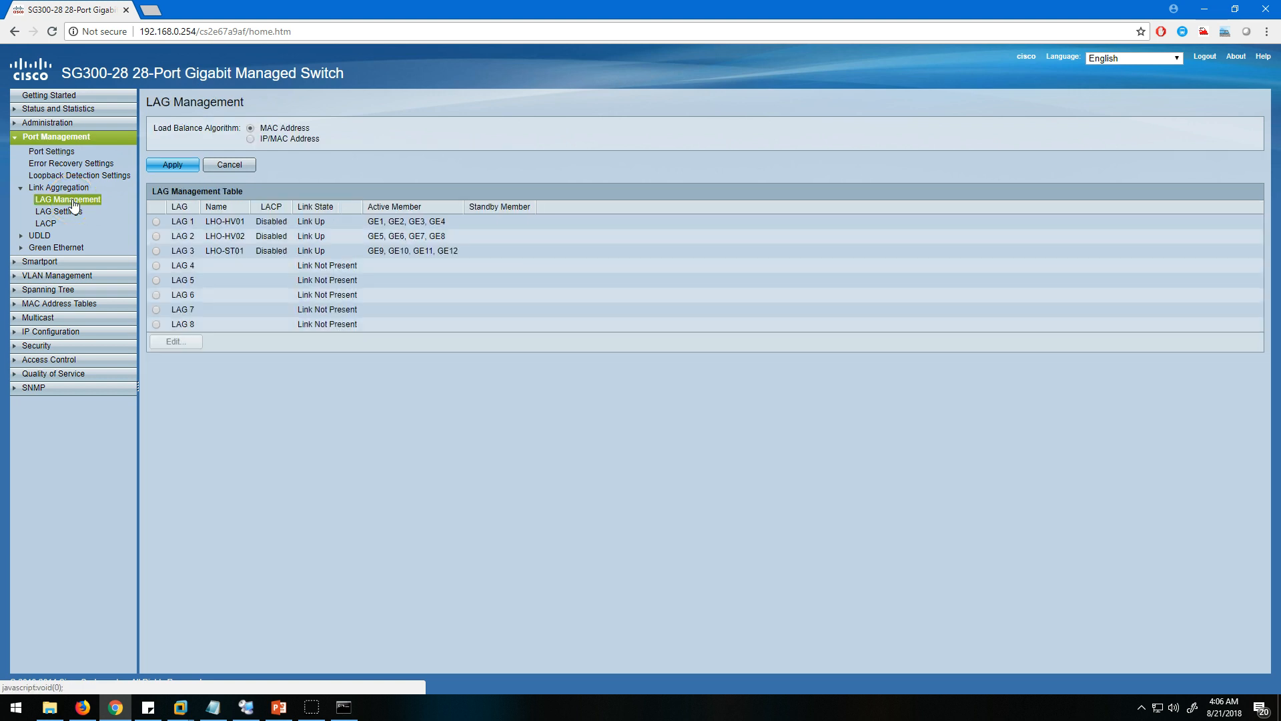
pyautogui.click(157, 251)
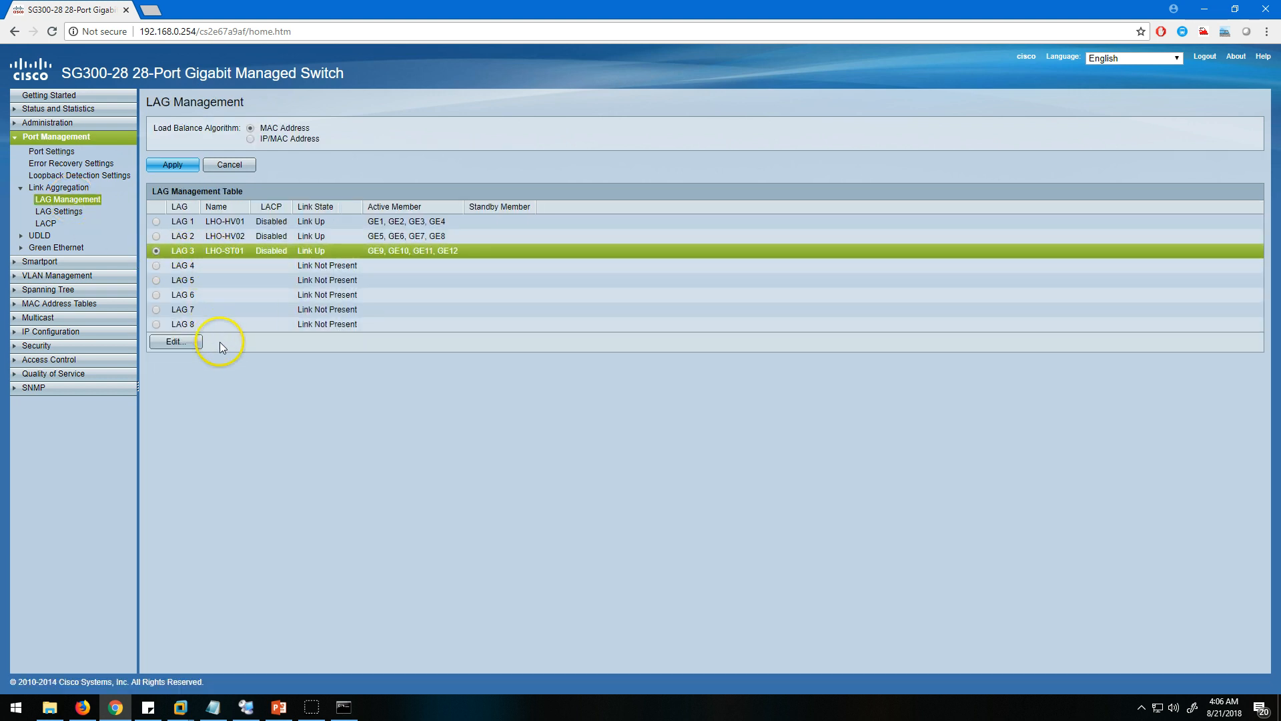
pyautogui.moveTo(363, 322); pyautogui.dragTo(176, 235)
pyautogui.click(369, 485)
pyautogui.moveTo(170, 250); pyautogui.dragTo(490, 247)
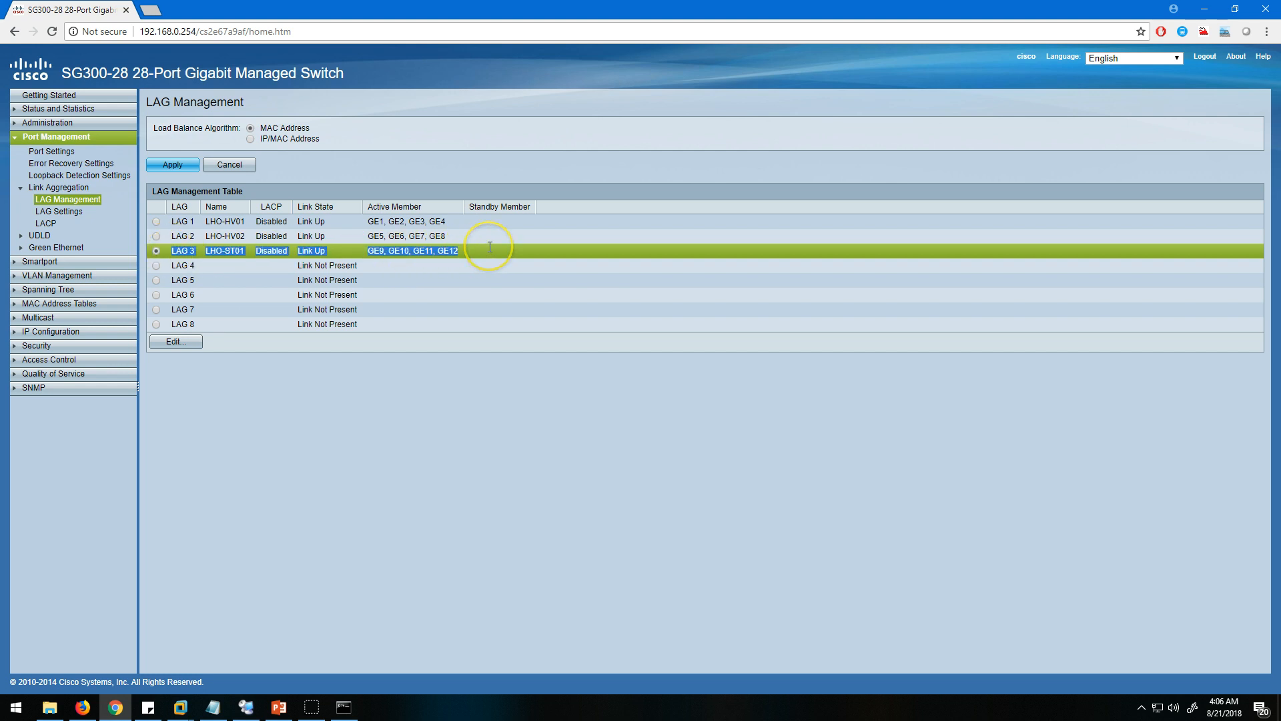
# Switch to the LHO-ST01 remote session, check the team's adapters, close NIC Teaming and return to Chrome.
pyautogui.click(244, 705)
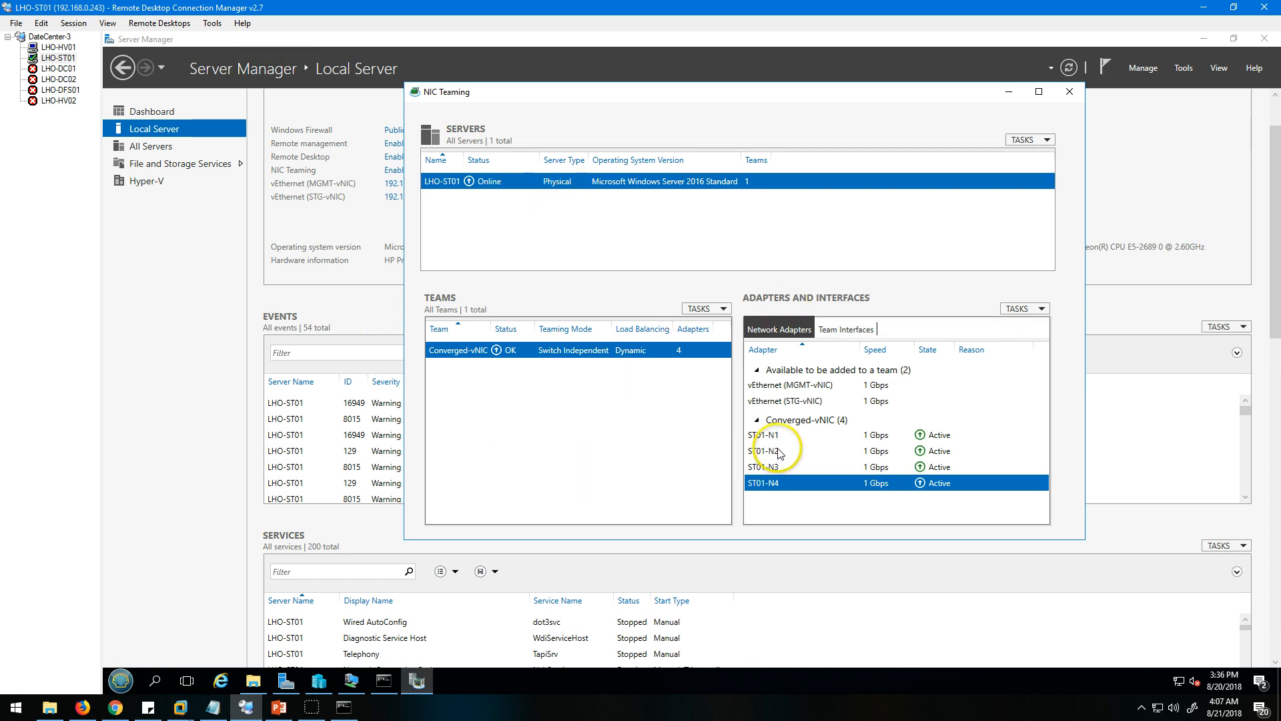
pyautogui.click(1070, 95)
pyautogui.click(118, 711)
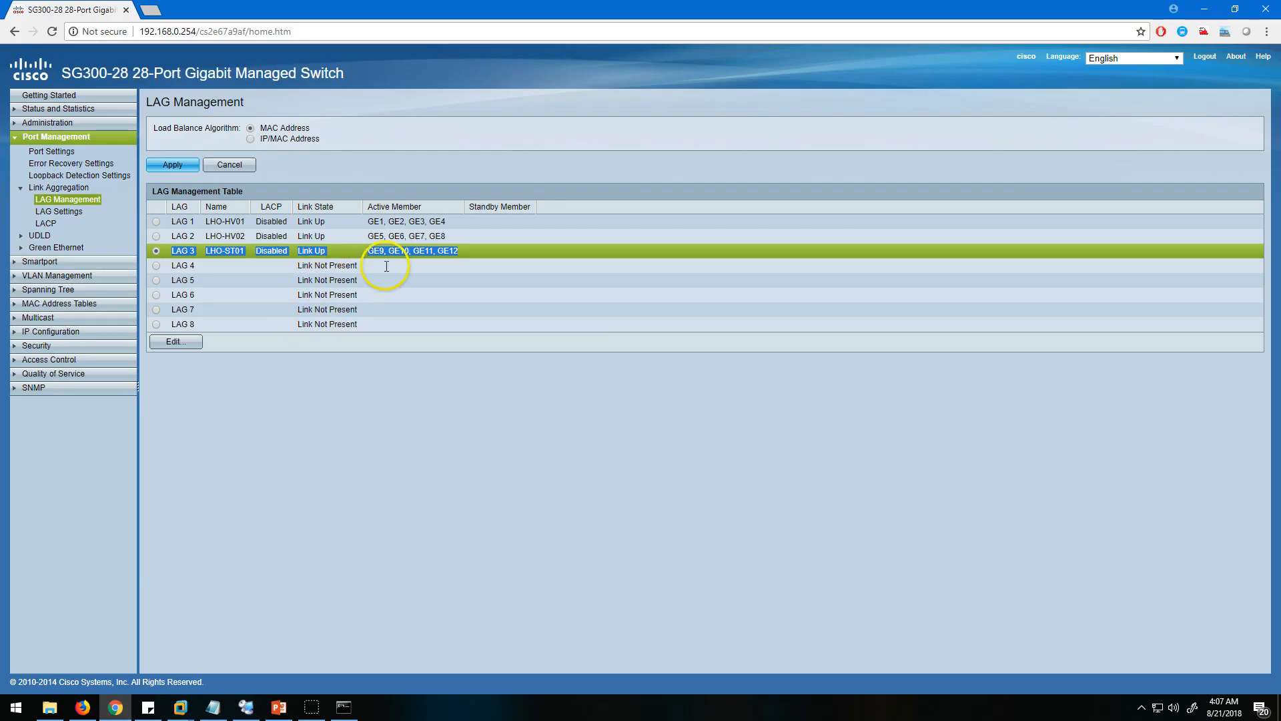
# Examine the active member ports and link state of LAG 3.
pyautogui.moveTo(368, 252); pyautogui.dragTo(446, 256)
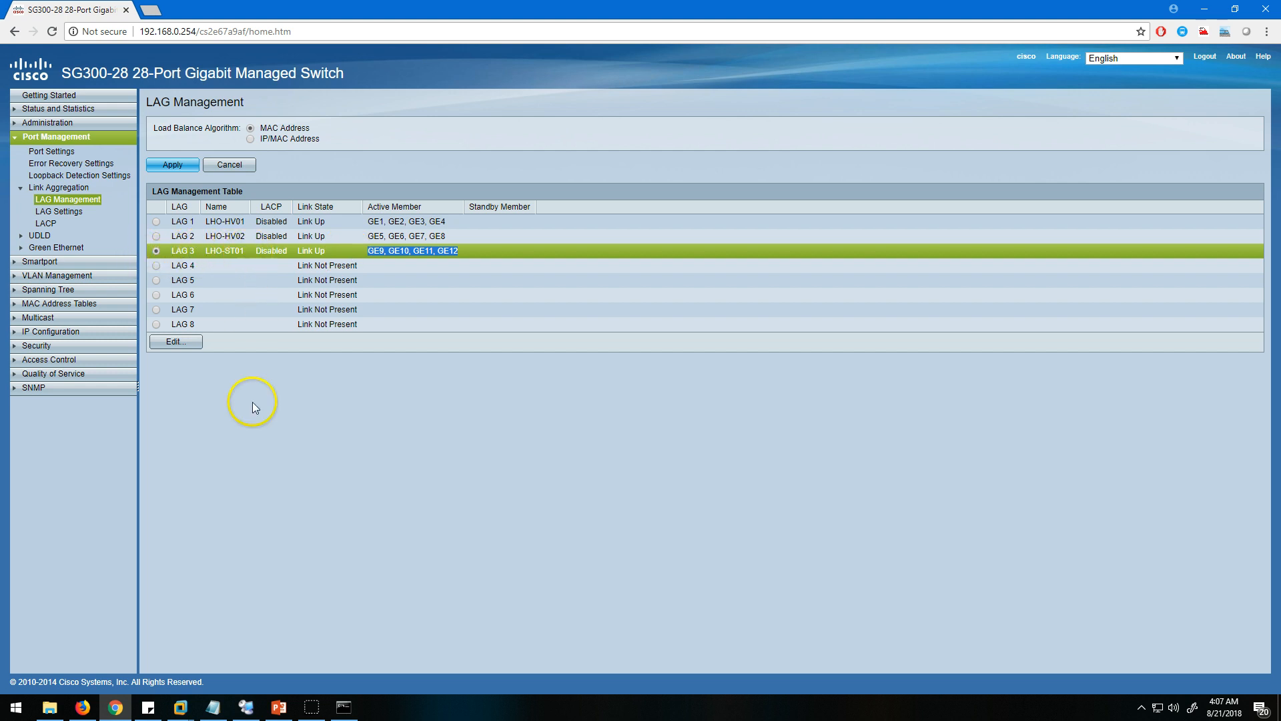
pyautogui.click(258, 454)
pyautogui.moveTo(326, 253); pyautogui.dragTo(303, 252)
pyautogui.click(327, 253)
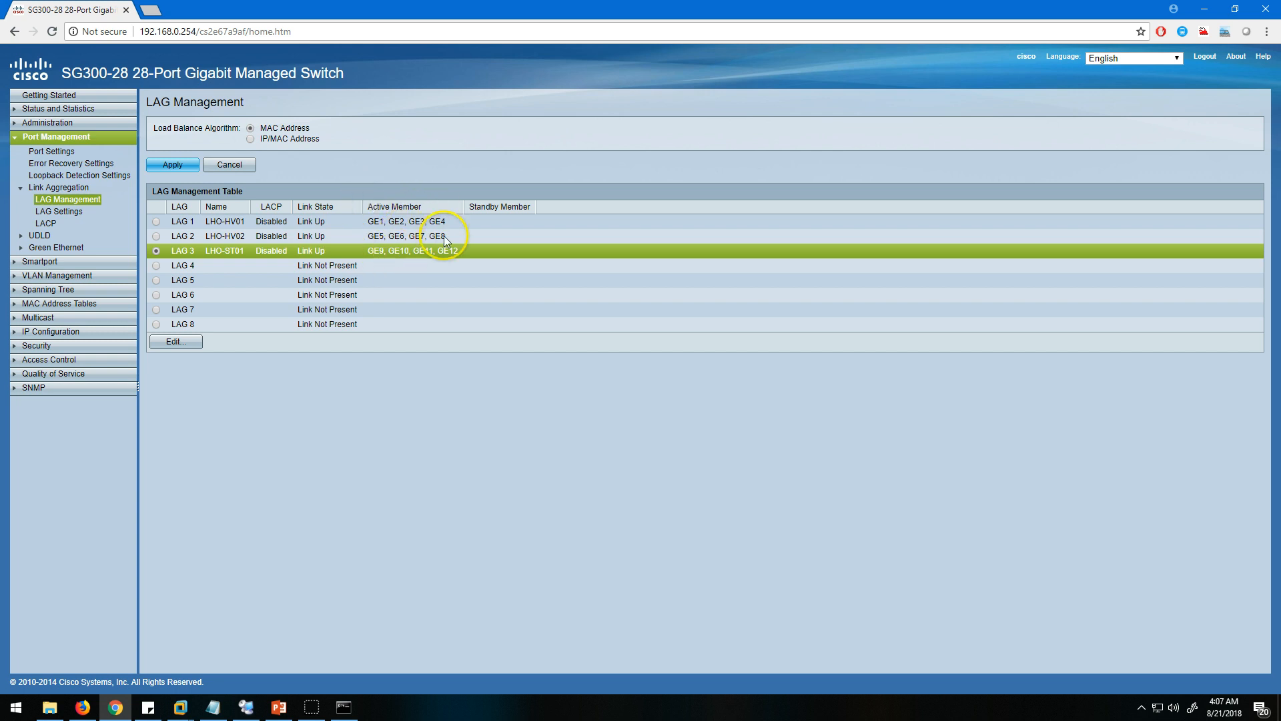
pyautogui.moveTo(449, 251); pyautogui.dragTo(465, 245)
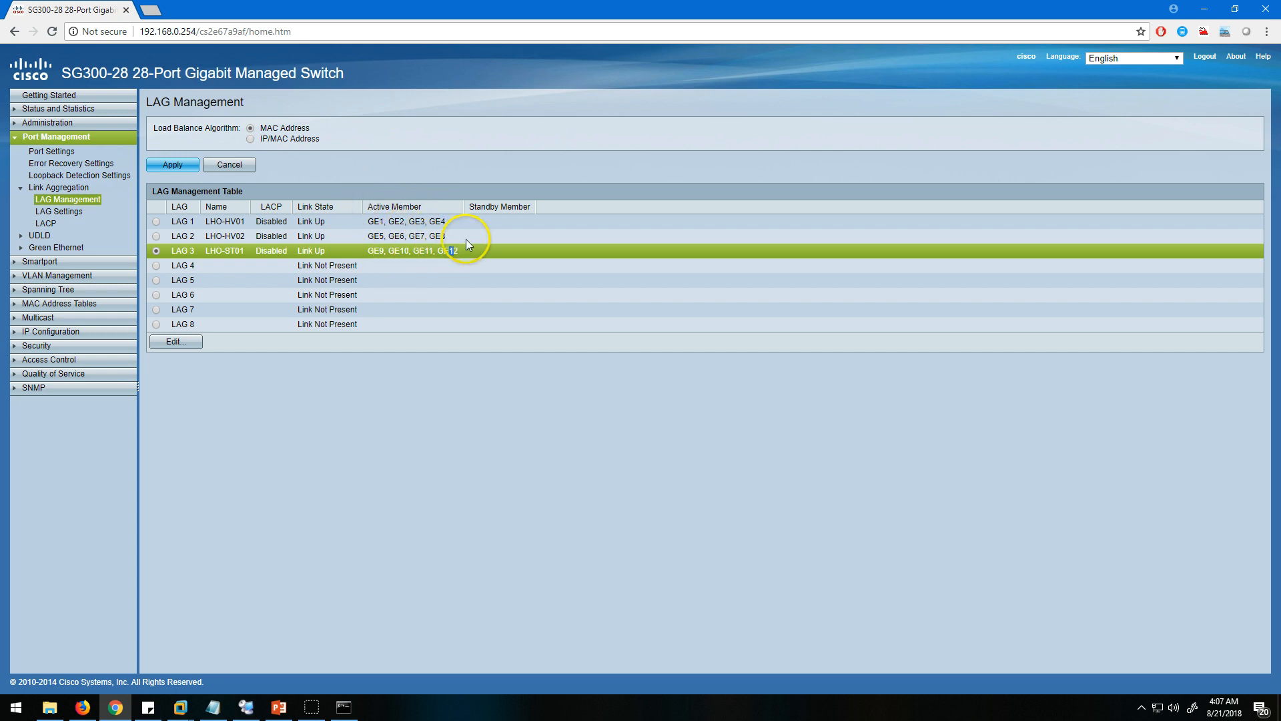
pyautogui.click(522, 255)
# Switch to the LHO-ST01 session, reopen NIC Teaming to check the Converged-vNIC team, and return to Chrome.
pyautogui.click(114, 706)
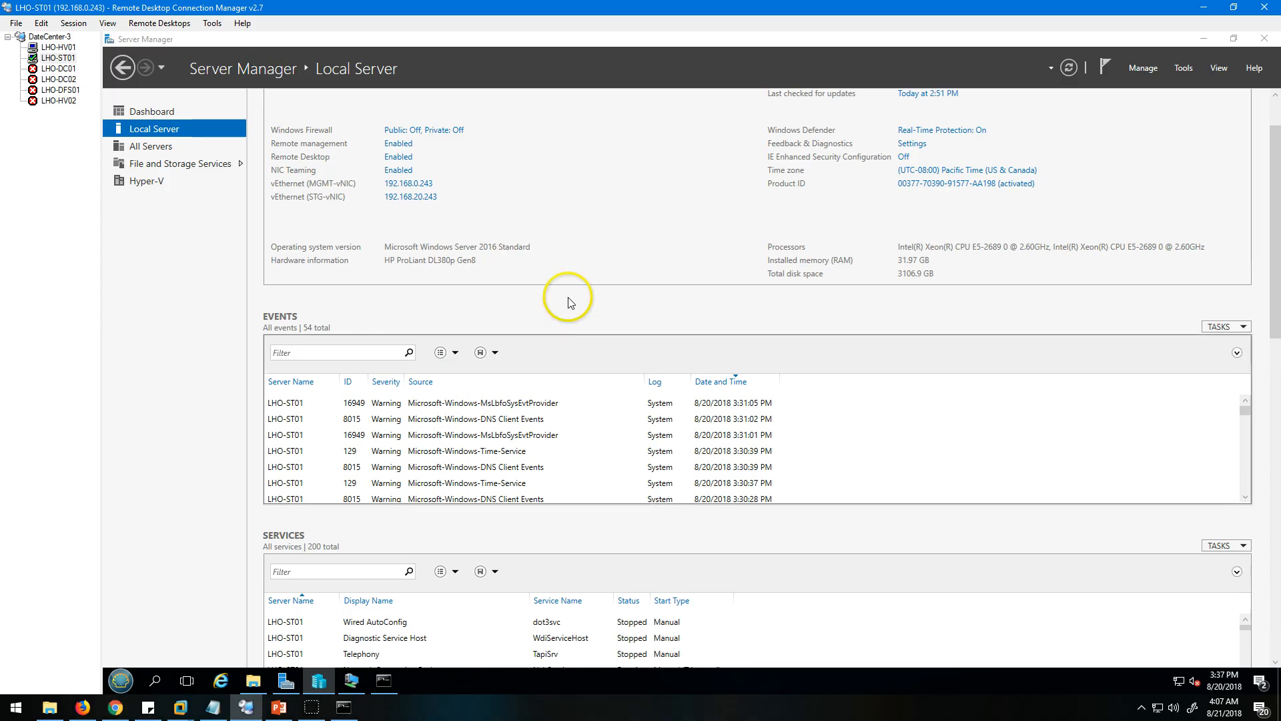
pyautogui.click(399, 171)
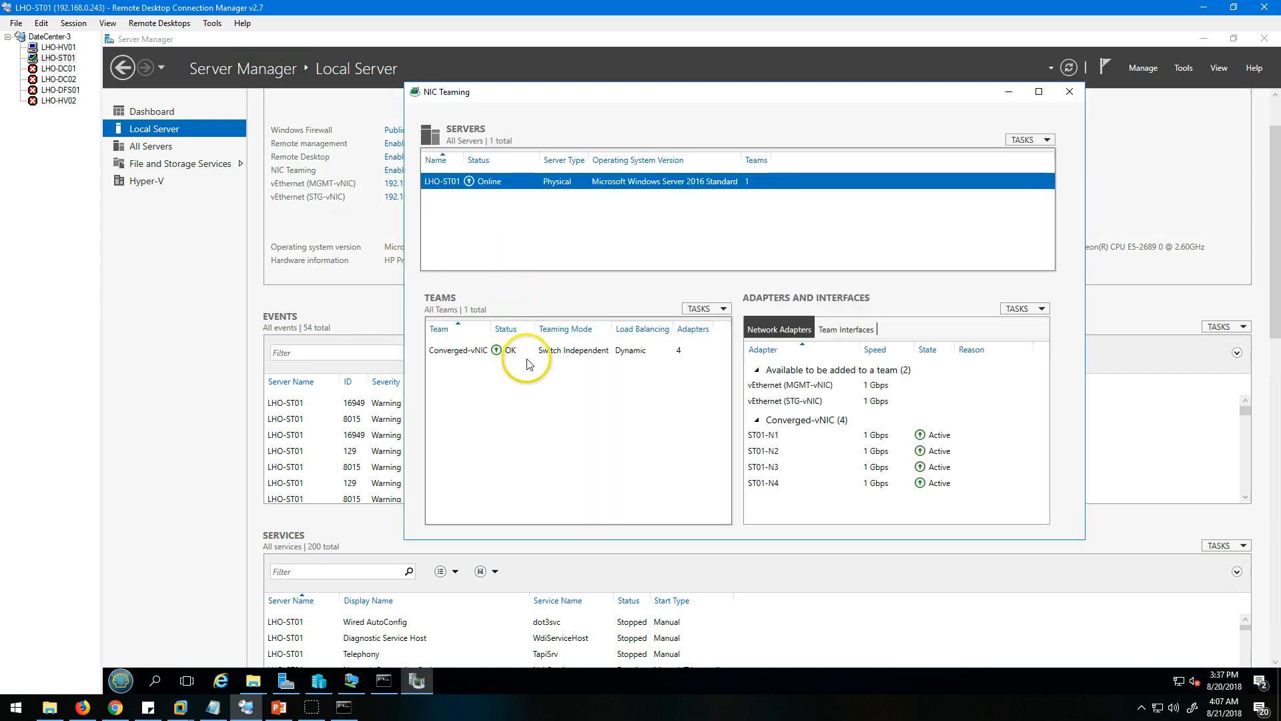
pyautogui.click(115, 706)
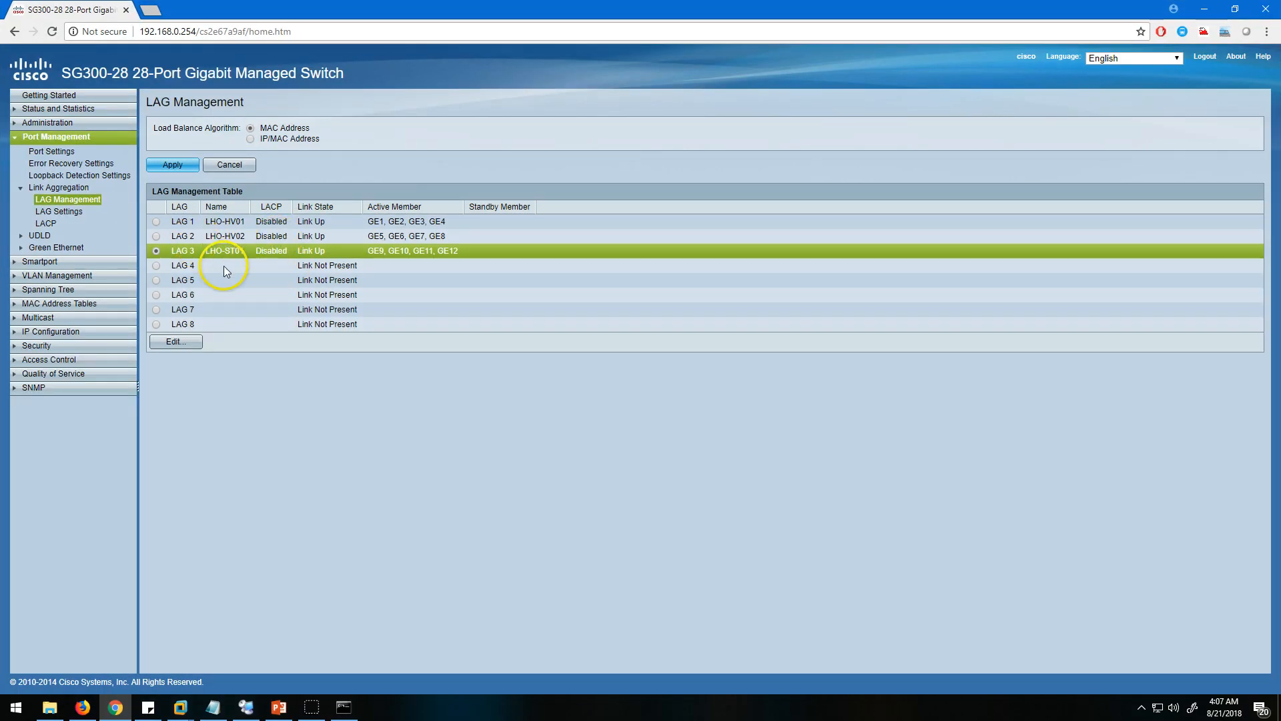
# Review the Smartport properties and type settings, then examine the Smartport type and application method of each interface.
pyautogui.click(50, 137)
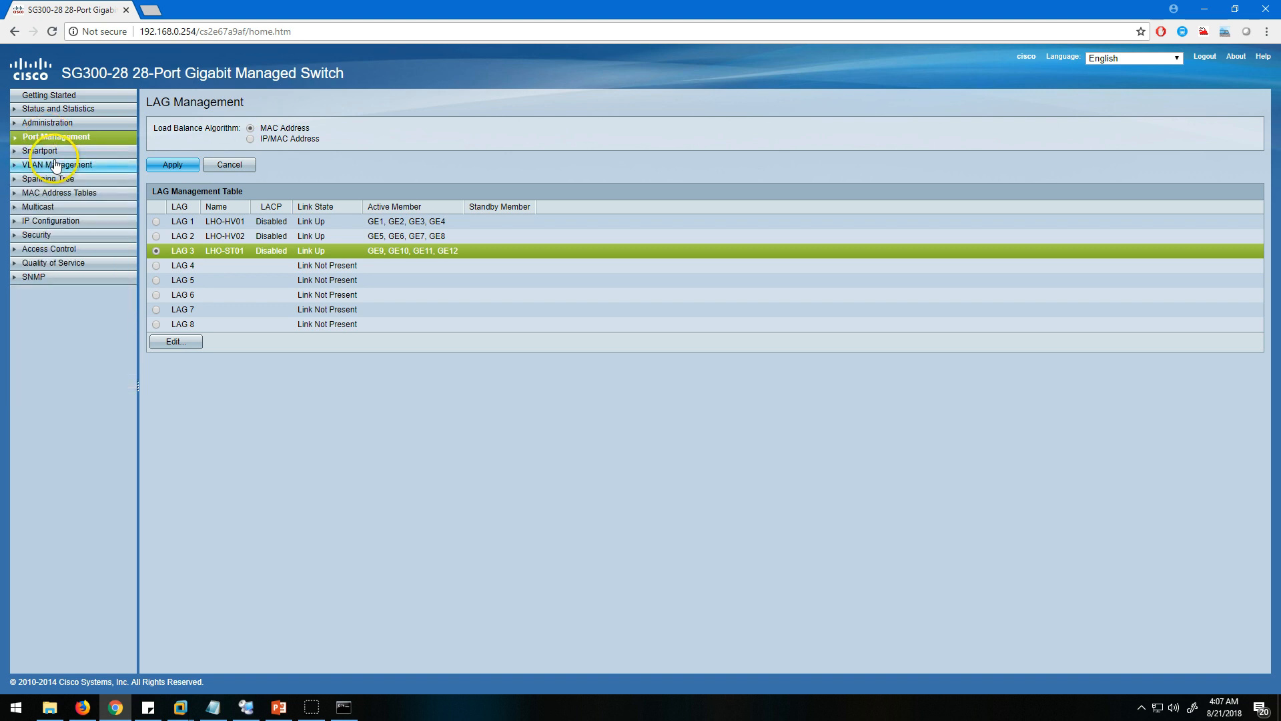
pyautogui.click(47, 150)
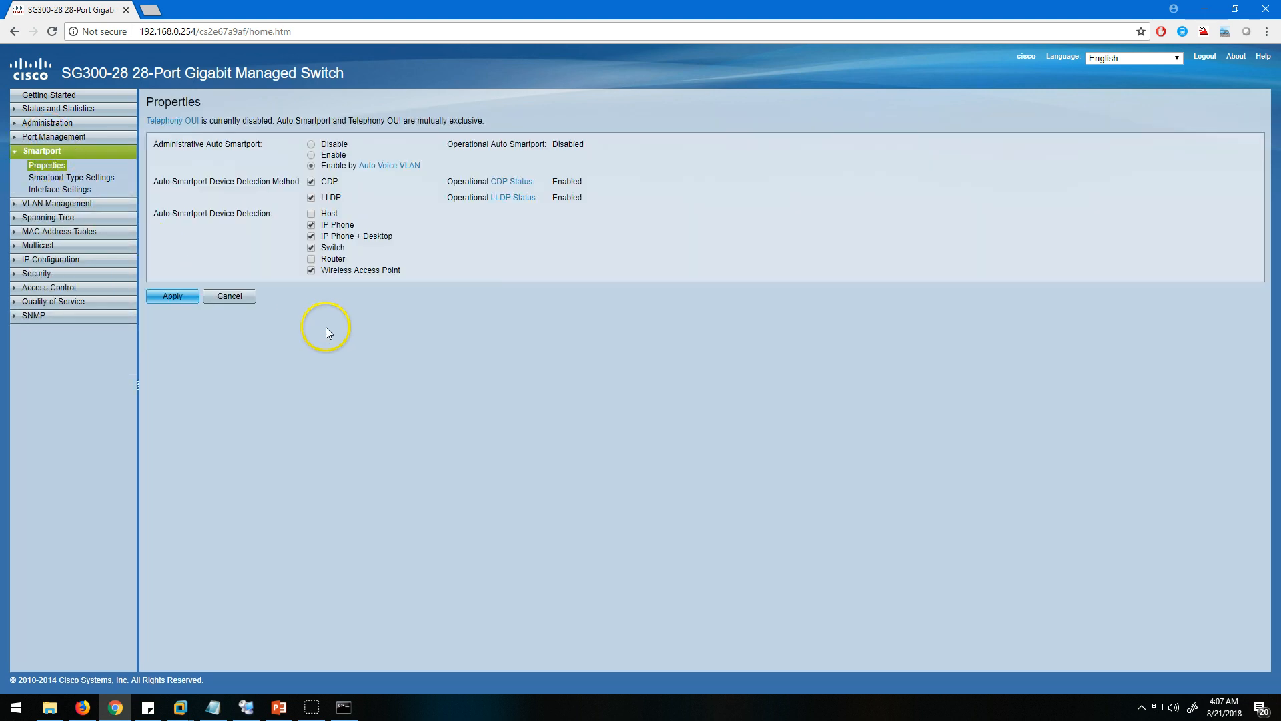
pyautogui.click(64, 178)
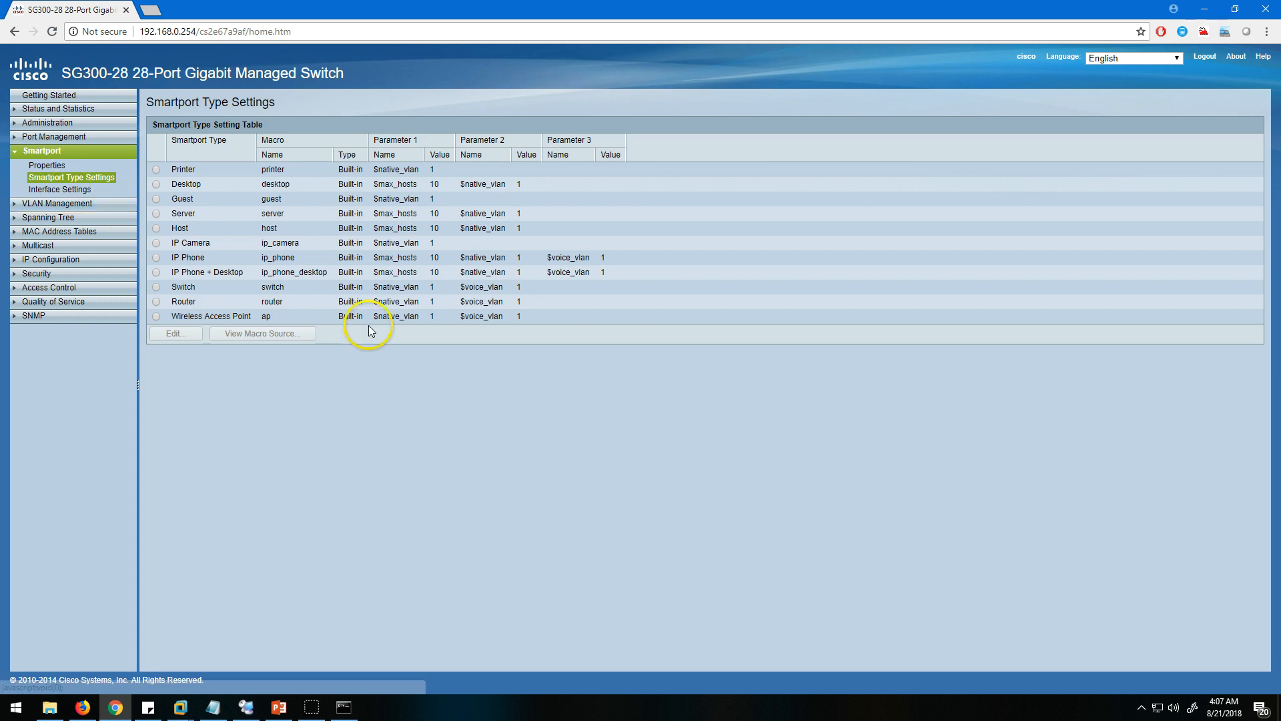
pyautogui.click(61, 190)
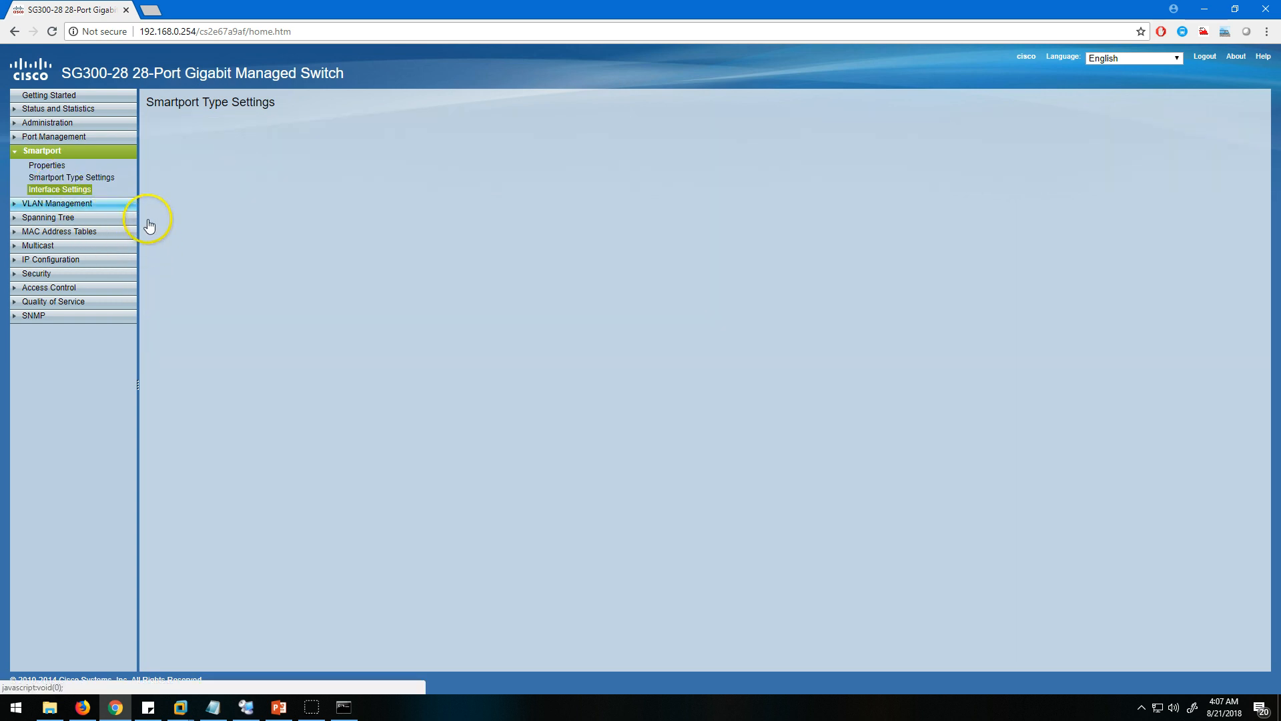
pyautogui.scroll(-2, 425, 350)
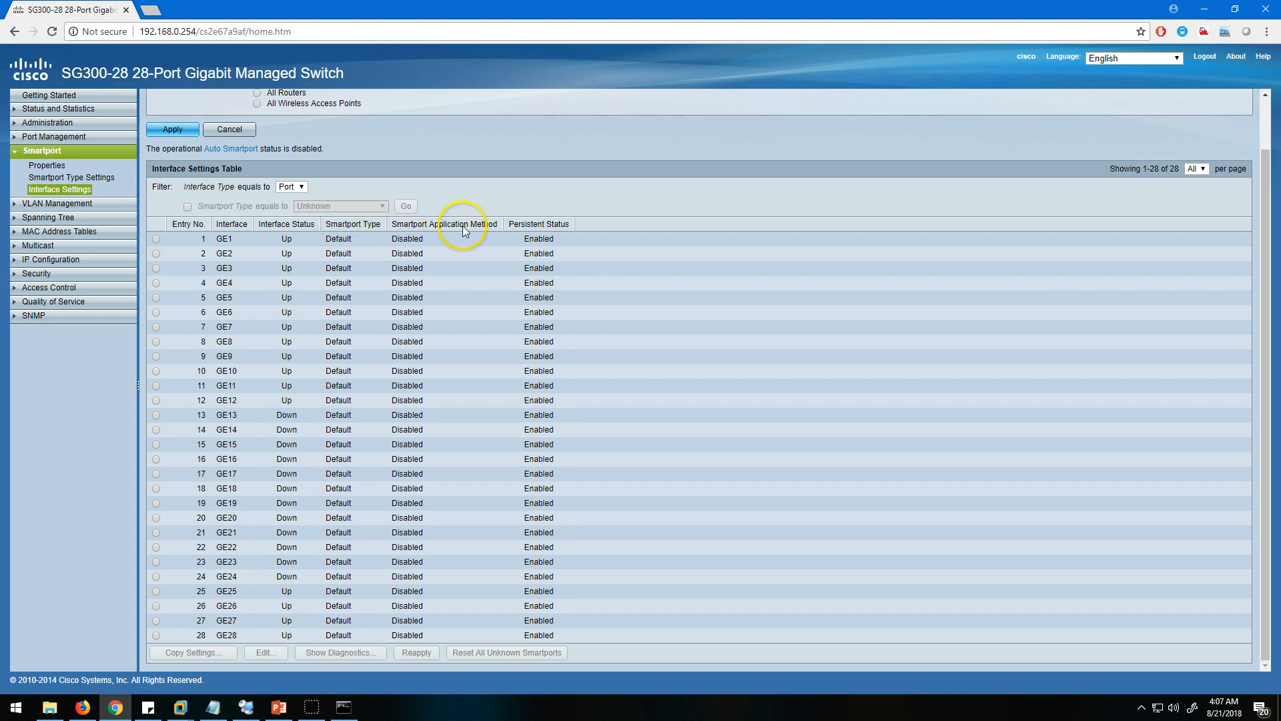
pyautogui.click(486, 266)
pyautogui.moveTo(336, 238); pyautogui.dragTo(433, 363)
pyautogui.click(447, 369)
# Review the Smartport type setting table and return to the Smartport interface settings.
pyautogui.click(75, 178)
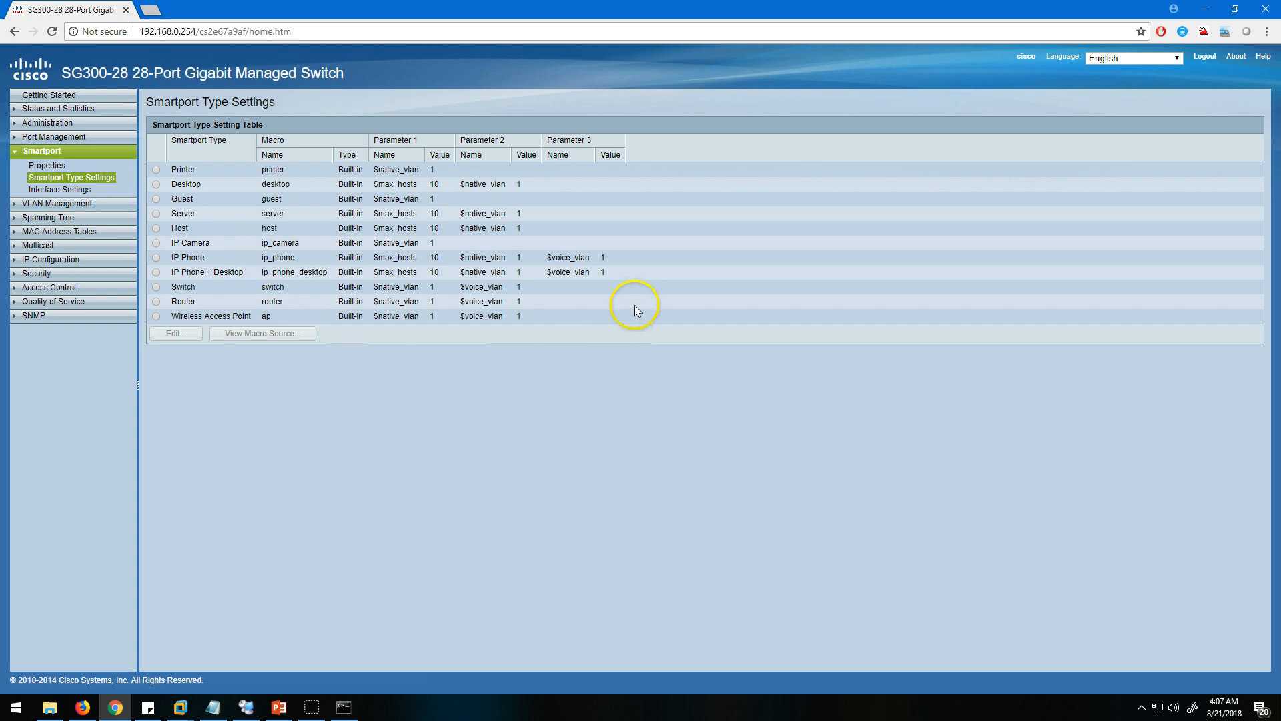
pyautogui.moveTo(221, 193); pyautogui.dragTo(369, 446)
pyautogui.click(369, 446)
pyautogui.click(64, 190)
# Add a VLAN with ID 40 named Demo in the VLAN settings, apply it and close the dialog.
pyautogui.click(46, 150)
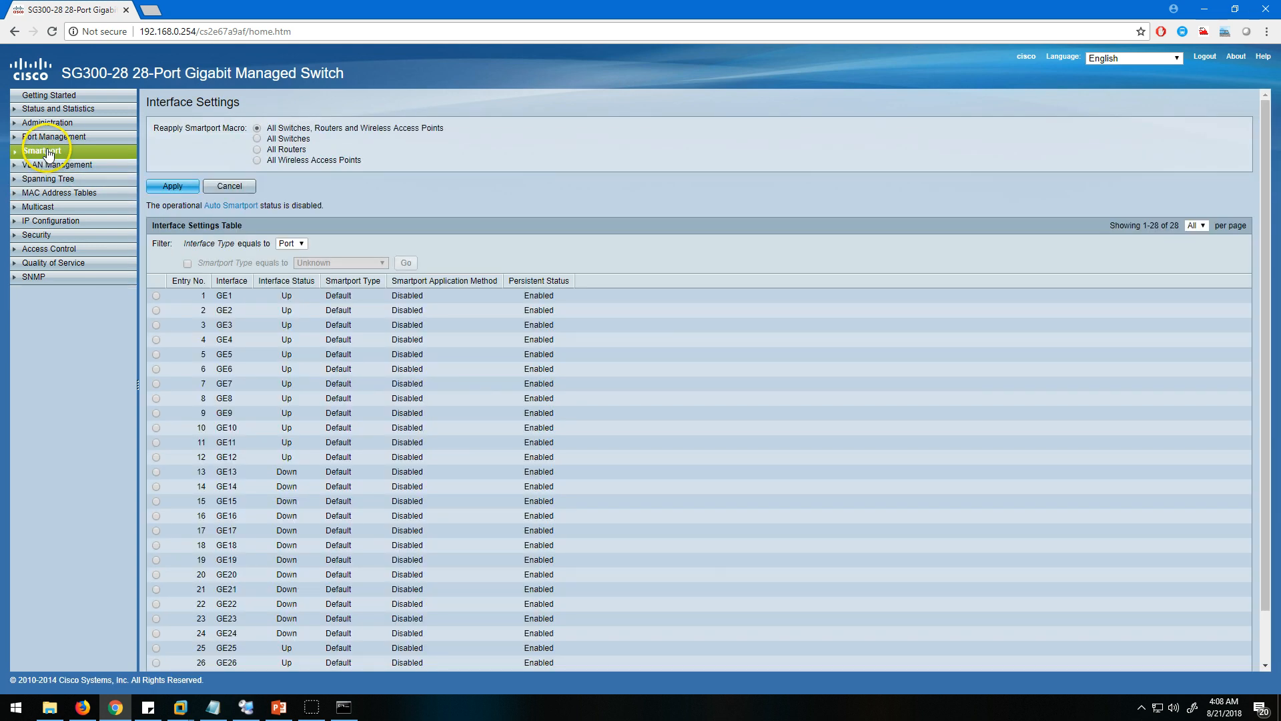
pyautogui.click(52, 165)
pyautogui.click(55, 194)
pyautogui.click(184, 233)
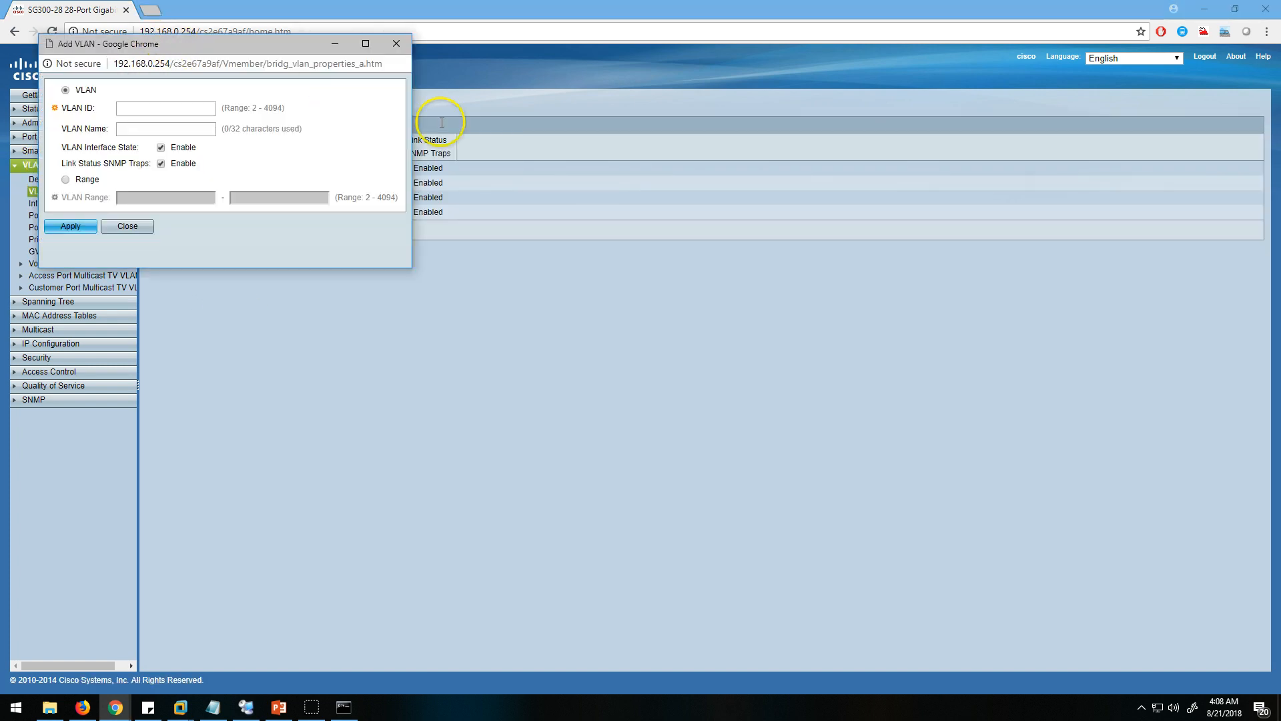
pyautogui.click(446, 191)
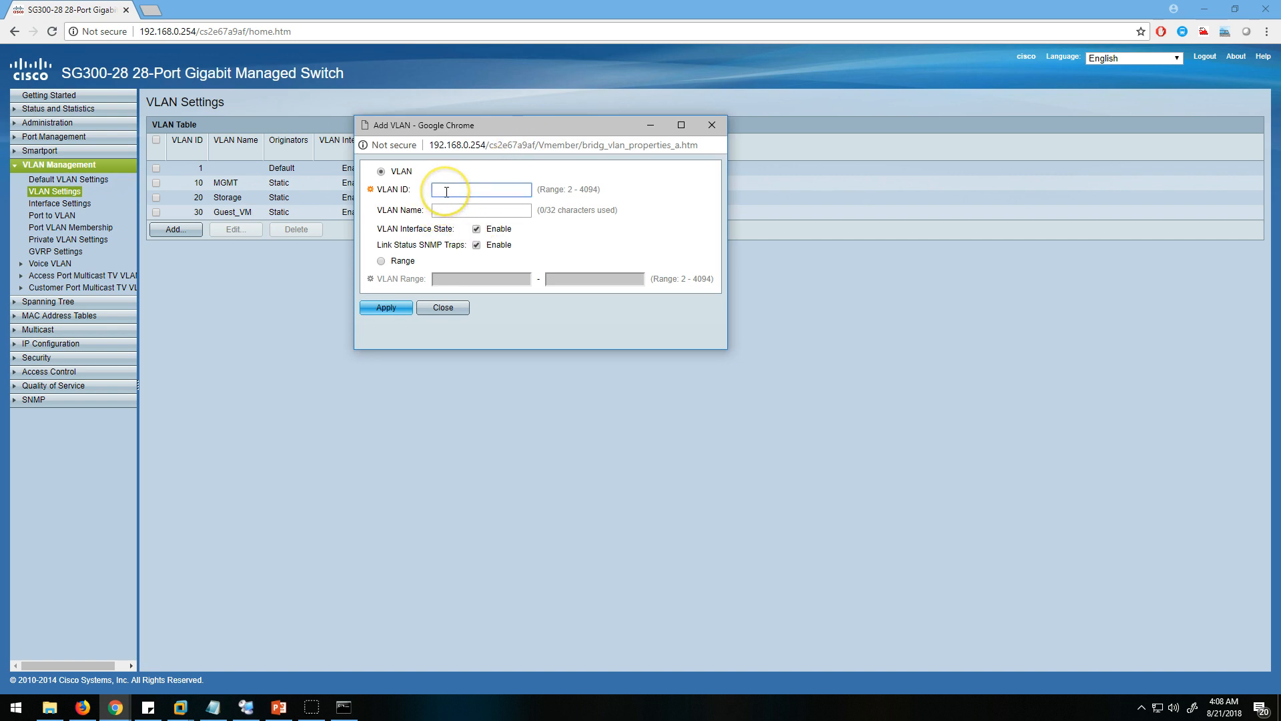
pyautogui.click(455, 209)
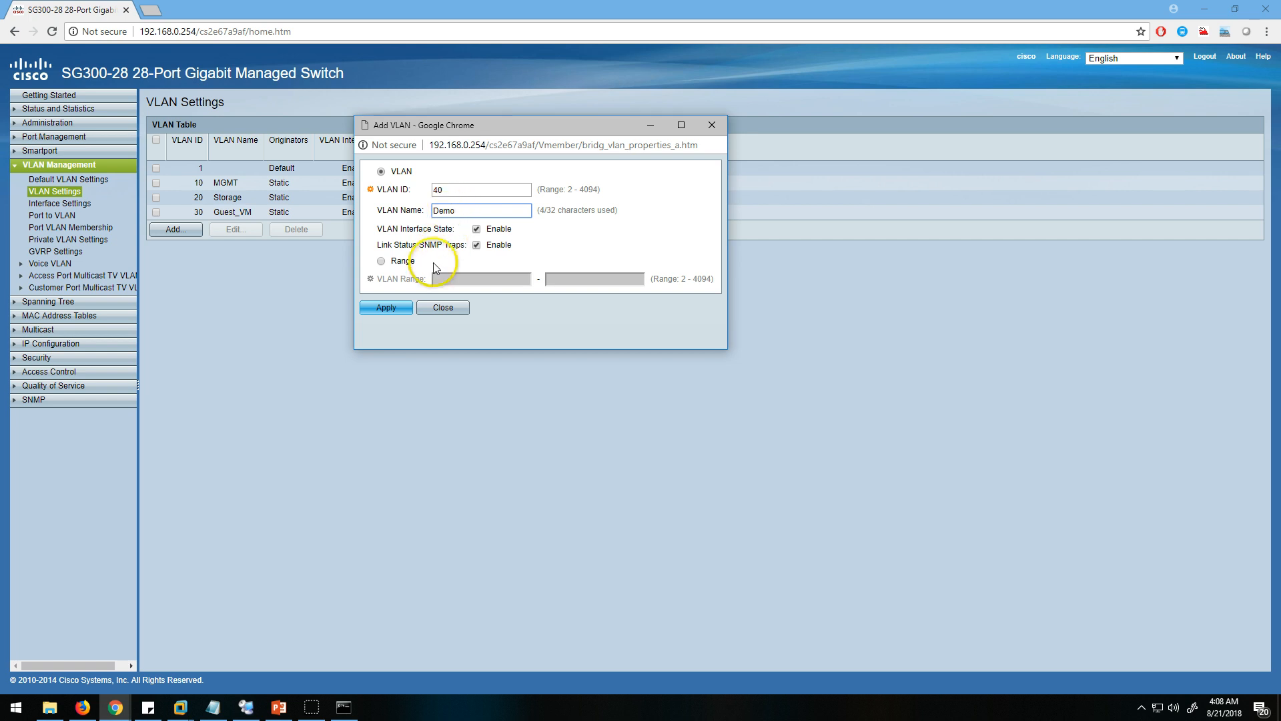
pyautogui.click(391, 308)
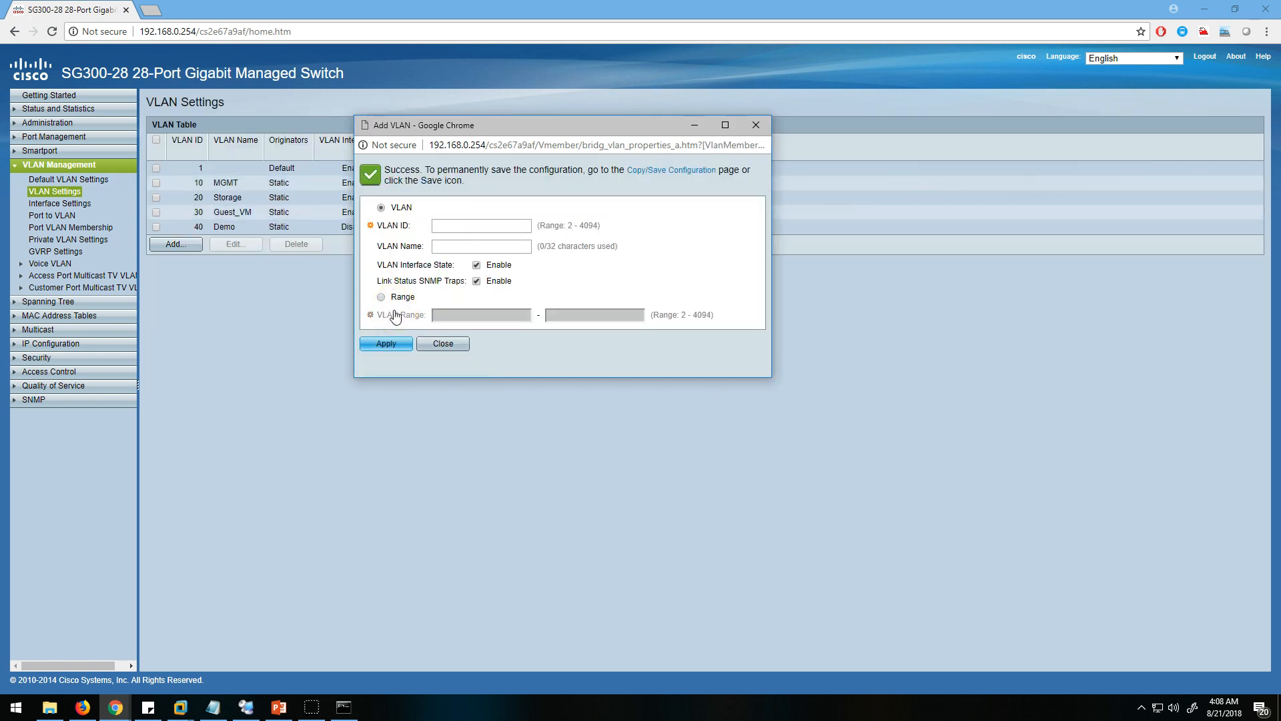
pyautogui.click(442, 345)
# Examine the VLAN table's Demo entry and its VLAN interface state.
pyautogui.moveTo(443, 227); pyautogui.dragTo(423, 227)
pyautogui.moveTo(218, 227); pyautogui.dragTo(174, 228)
pyautogui.click(280, 288)
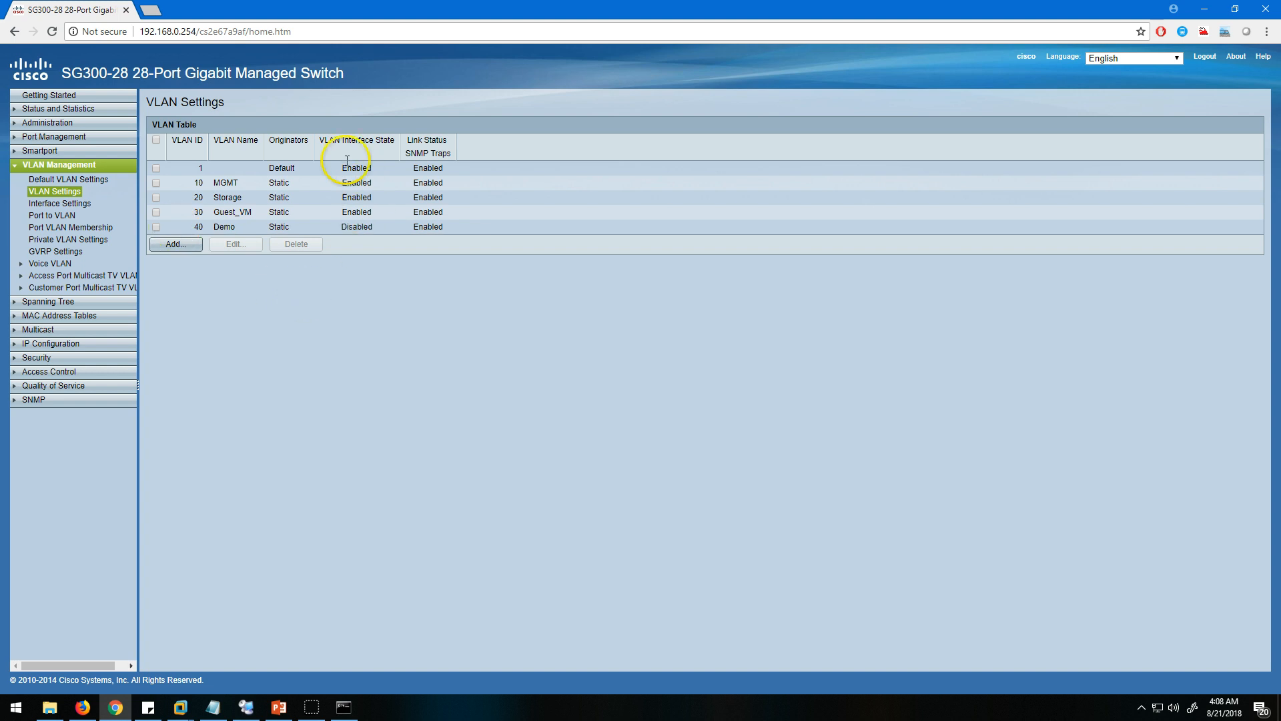
pyautogui.moveTo(320, 142); pyautogui.dragTo(393, 140)
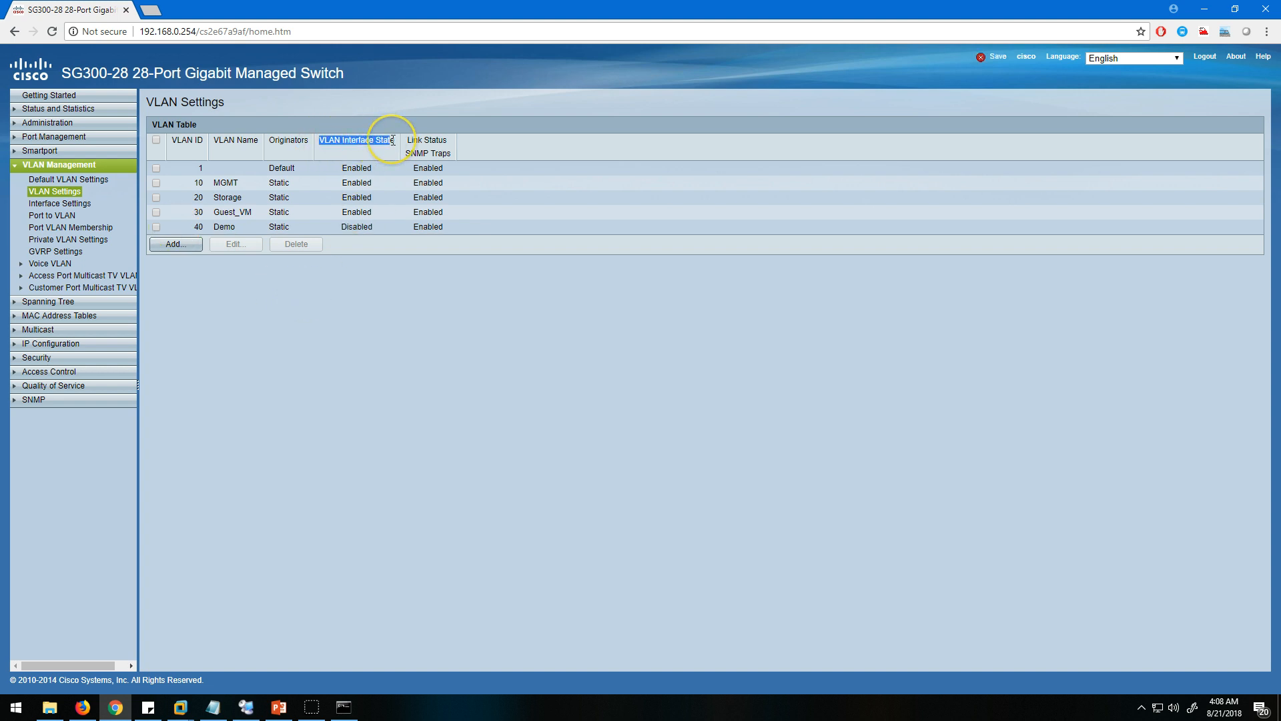
pyautogui.click(382, 234)
pyautogui.moveTo(328, 227); pyautogui.dragTo(376, 228)
pyautogui.click(479, 356)
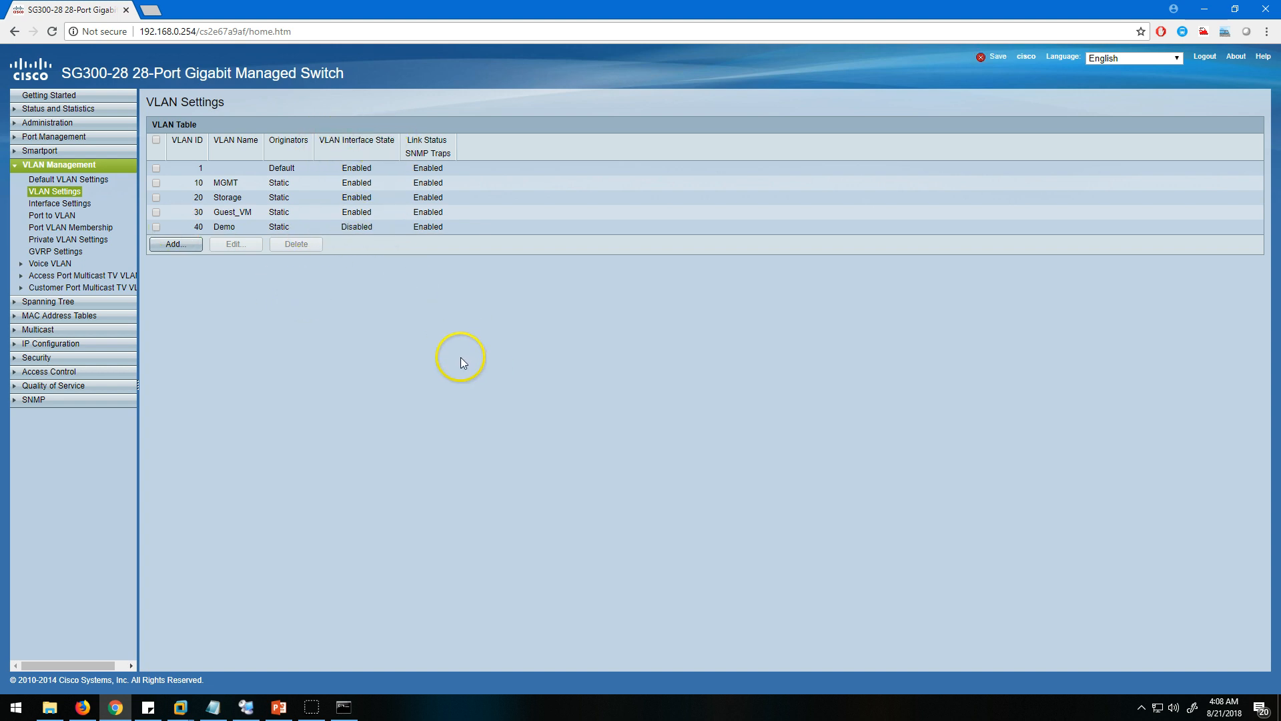
# Examine the VLAN interface settings for all ports and then for LAGs, and view the Port to VLAN membership table.
pyautogui.click(60, 203)
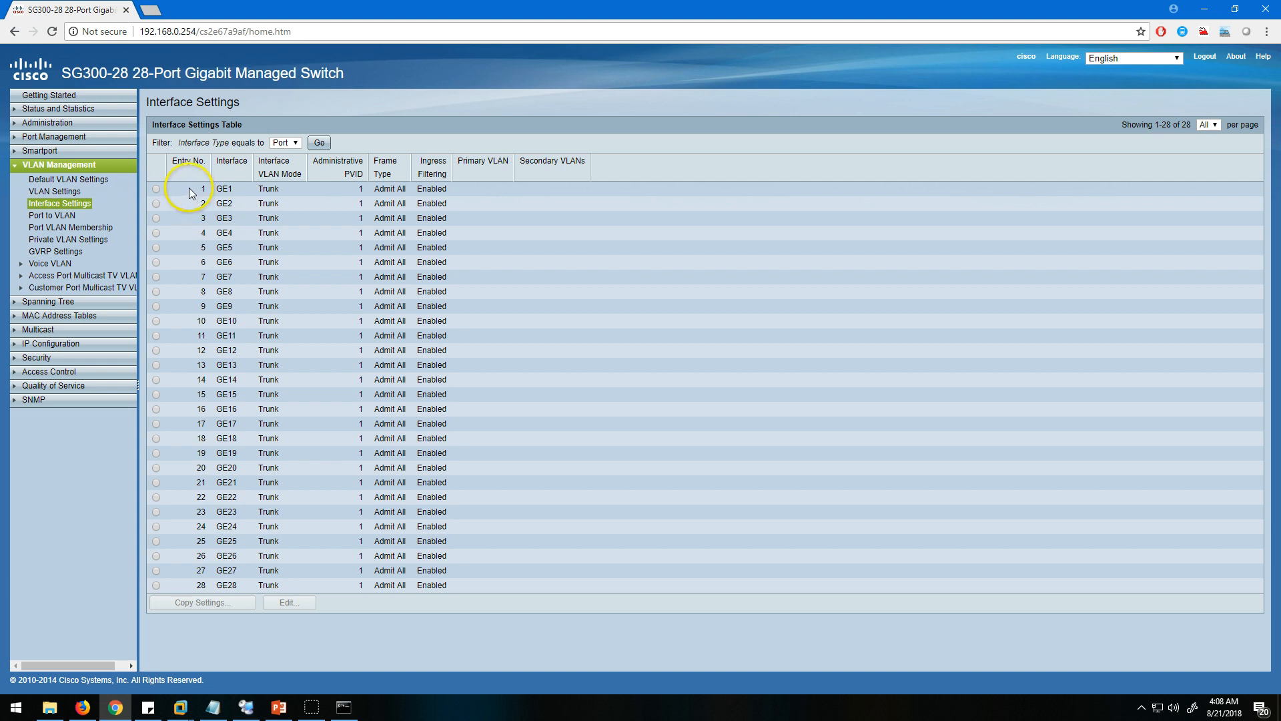
pyautogui.moveTo(193, 189); pyautogui.dragTo(499, 584)
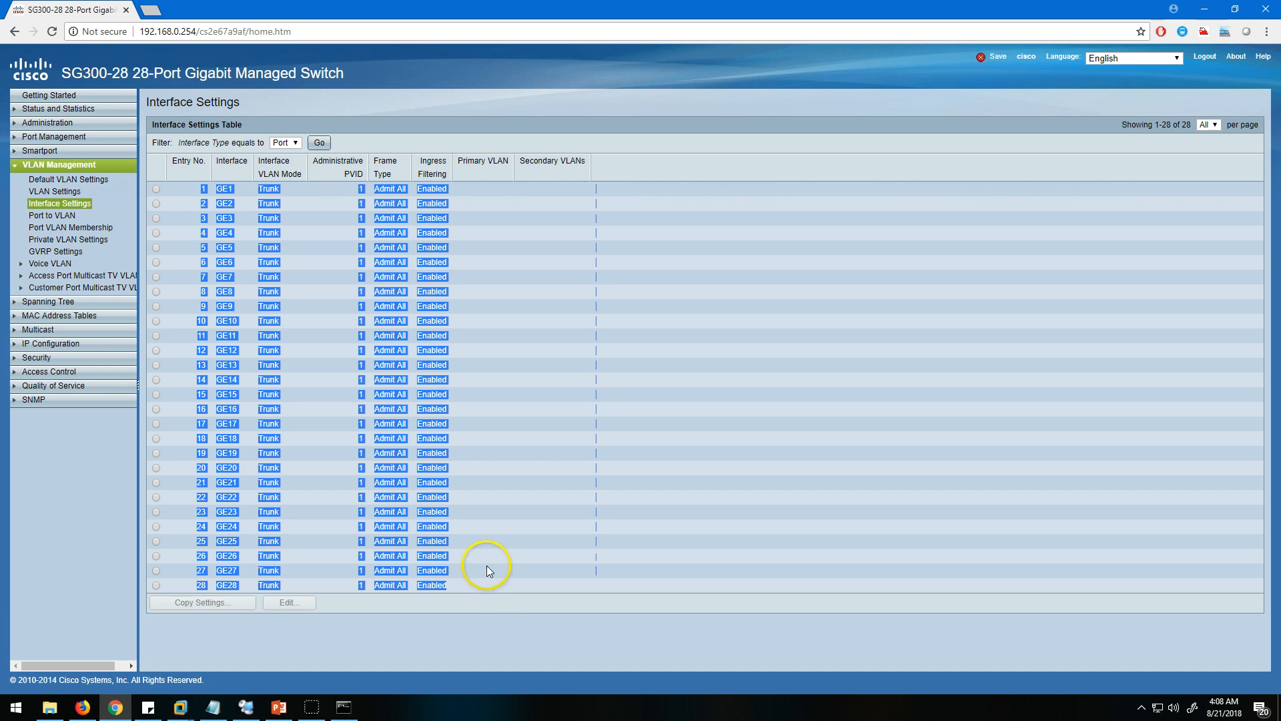
pyautogui.click(286, 142)
pyautogui.click(286, 166)
pyautogui.click(319, 142)
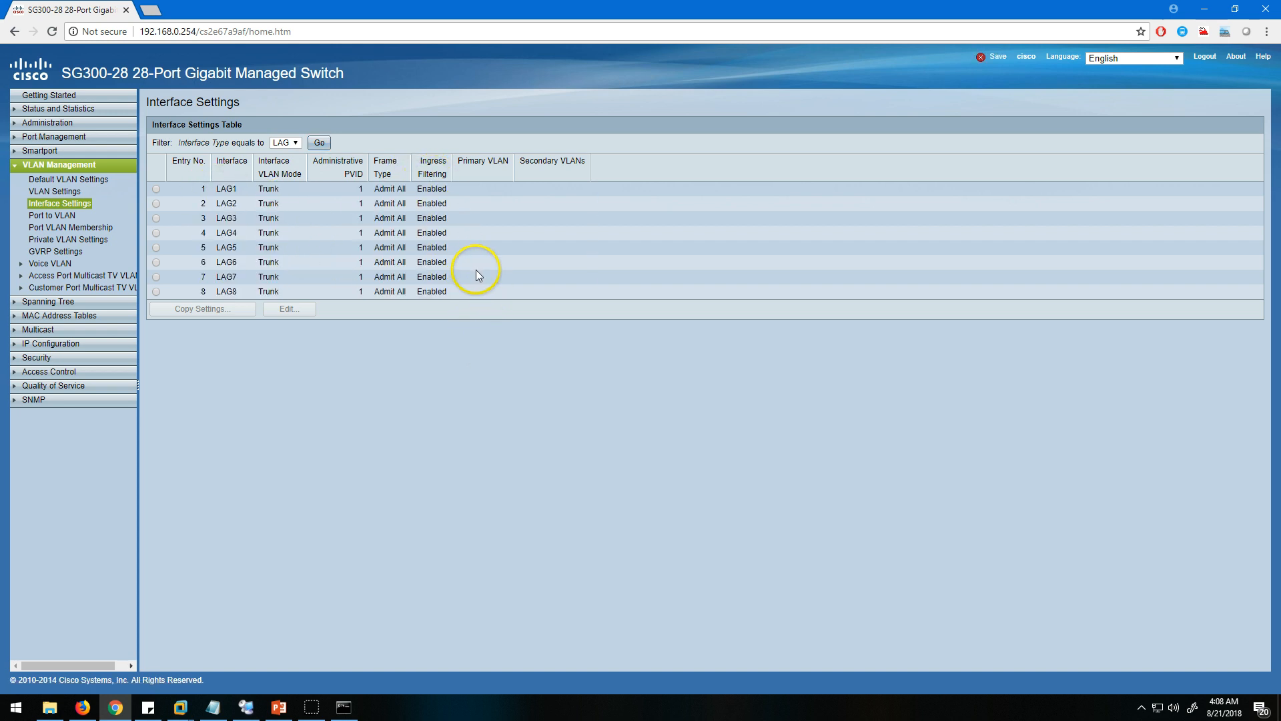
pyautogui.click(45, 217)
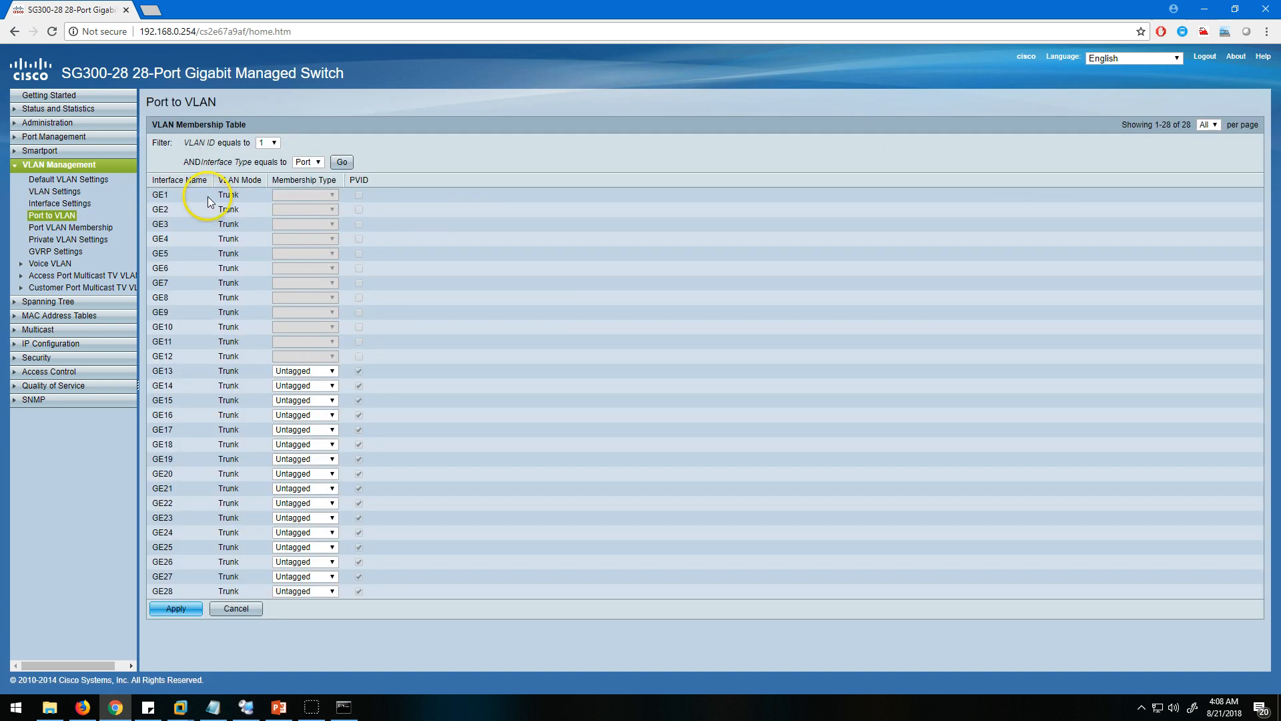
pyautogui.tripleClick(206, 197)
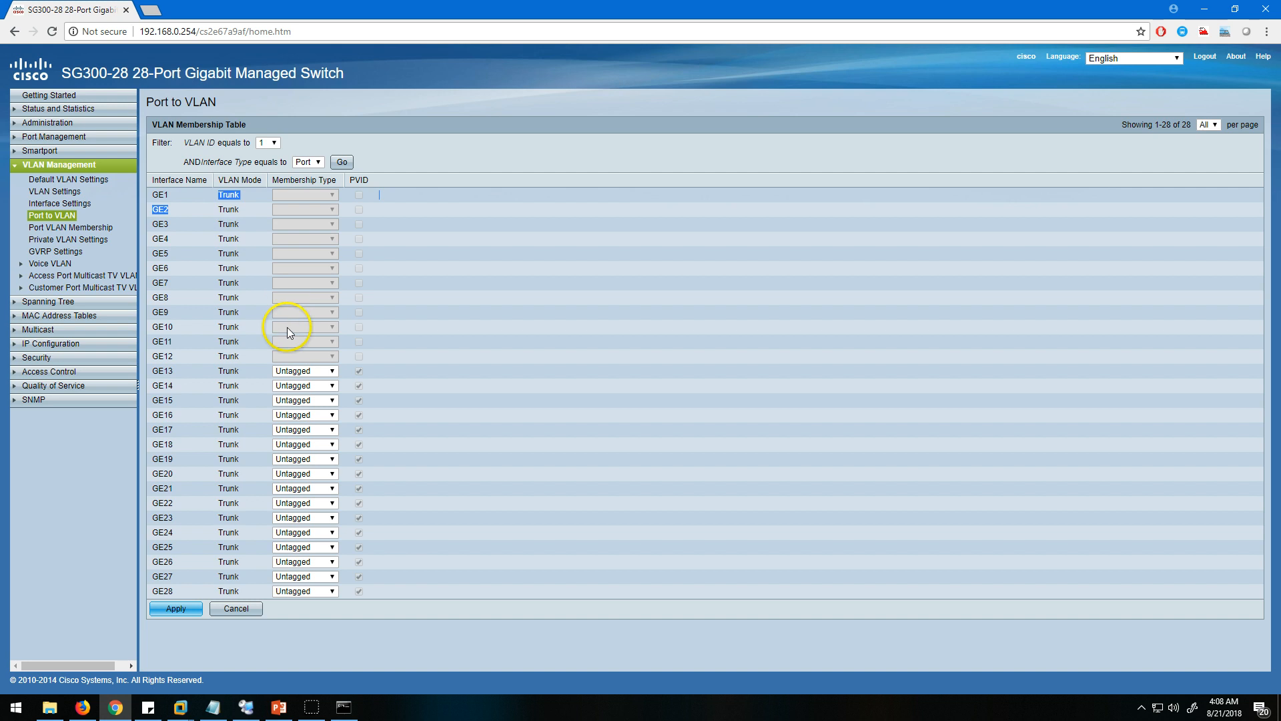
# Open the Port VLAN Membership table and filter it by the LAG interface type.
pyautogui.click(54, 229)
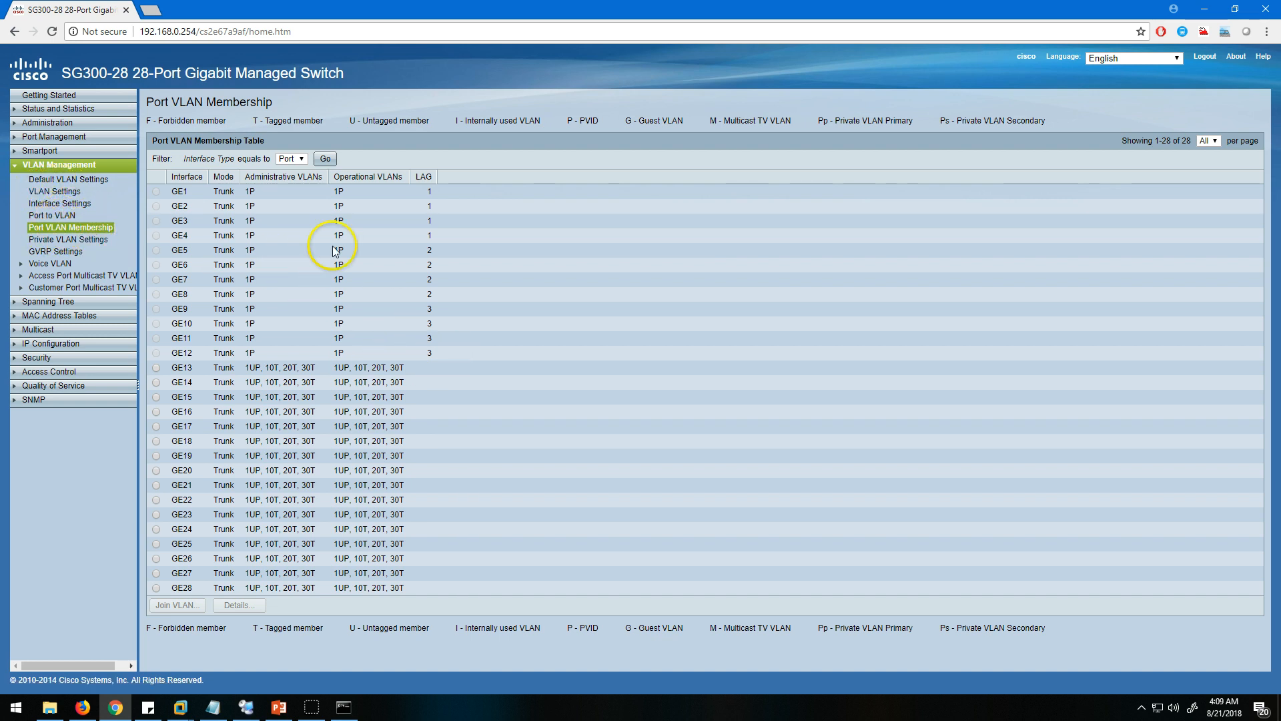
pyautogui.click(287, 181)
pyautogui.click(325, 159)
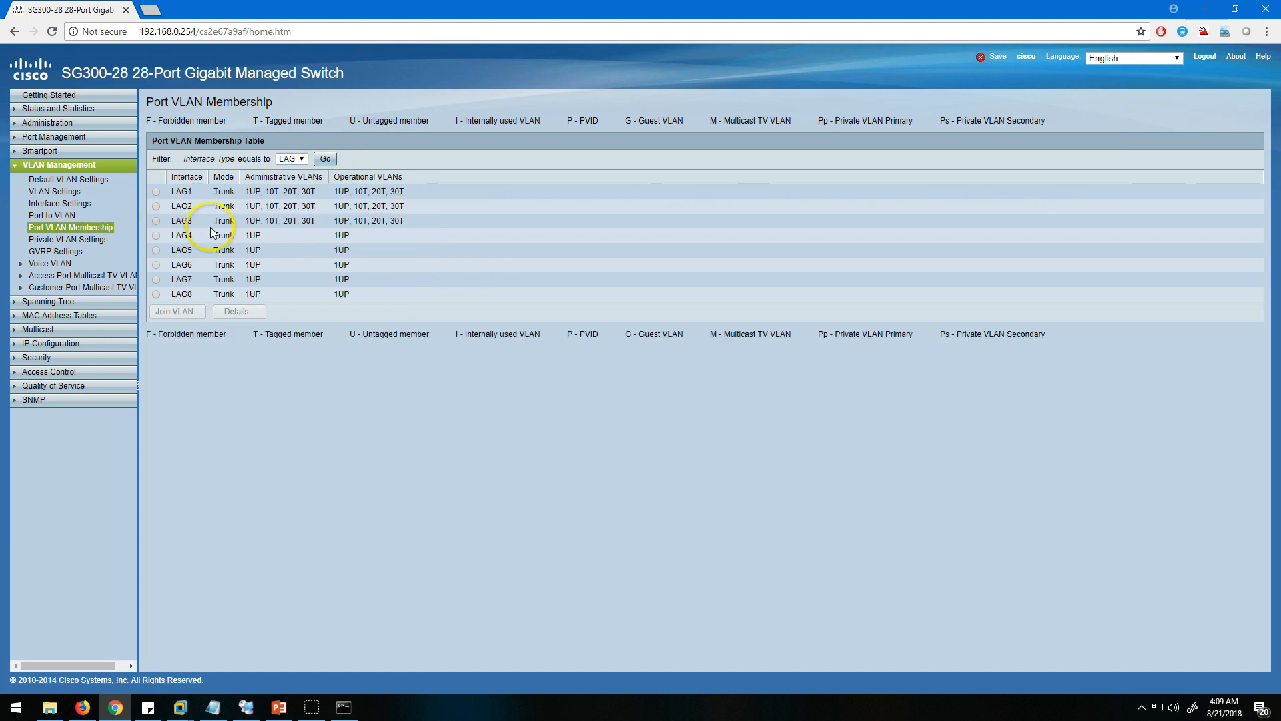
# Join LAG3 to VLAN 40 as a tagged member, apply the change and close the dialog.
pyautogui.click(184, 224)
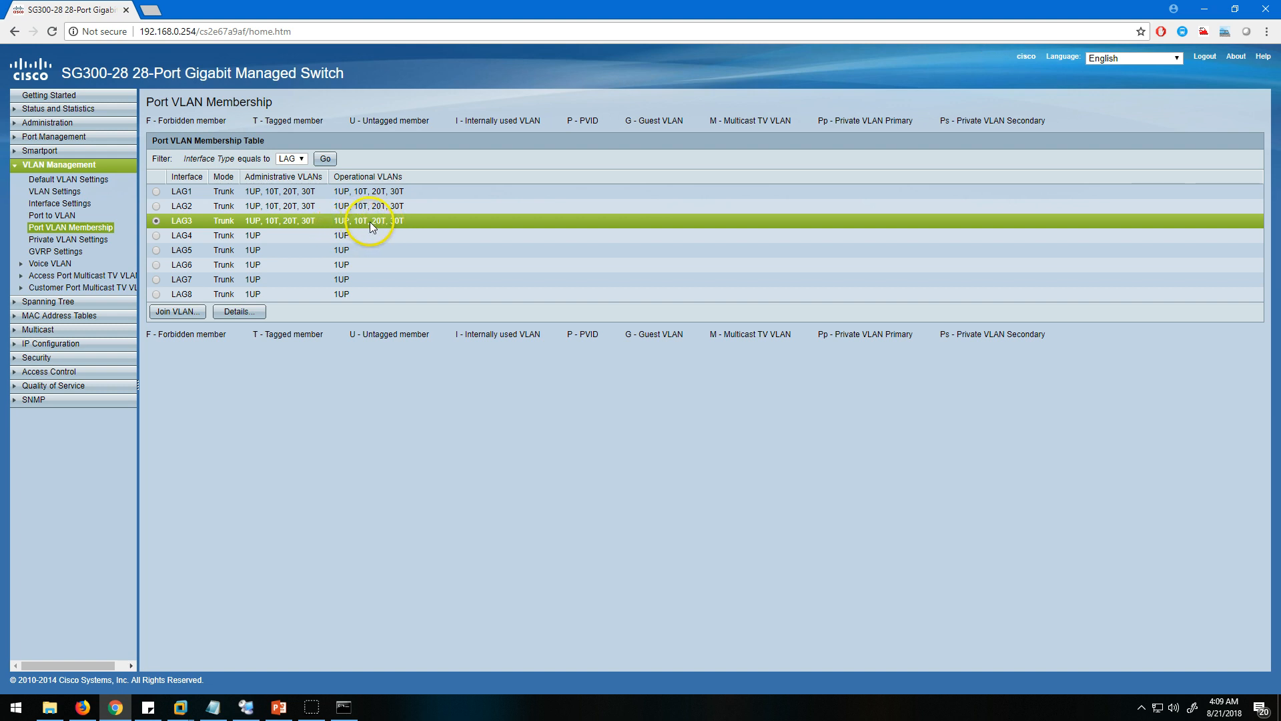
pyautogui.click(178, 312)
pyautogui.click(62, 141)
pyautogui.click(111, 145)
pyautogui.click(91, 289)
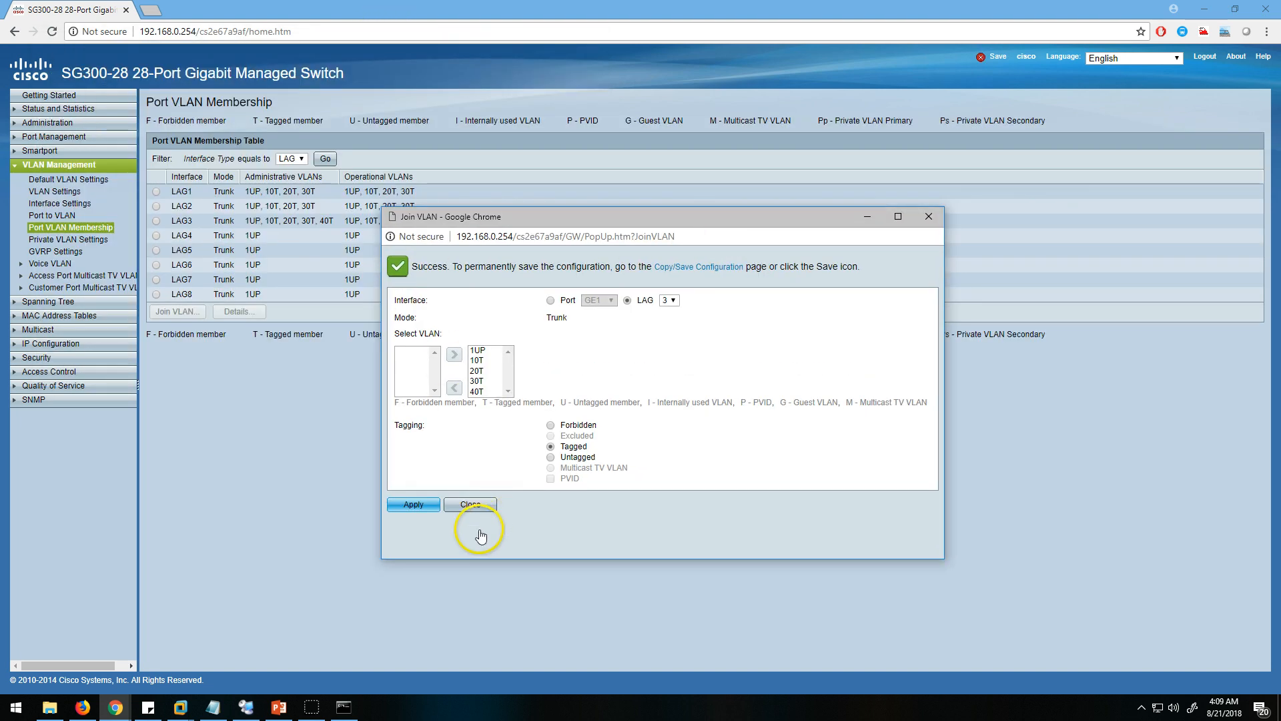
pyautogui.click(471, 506)
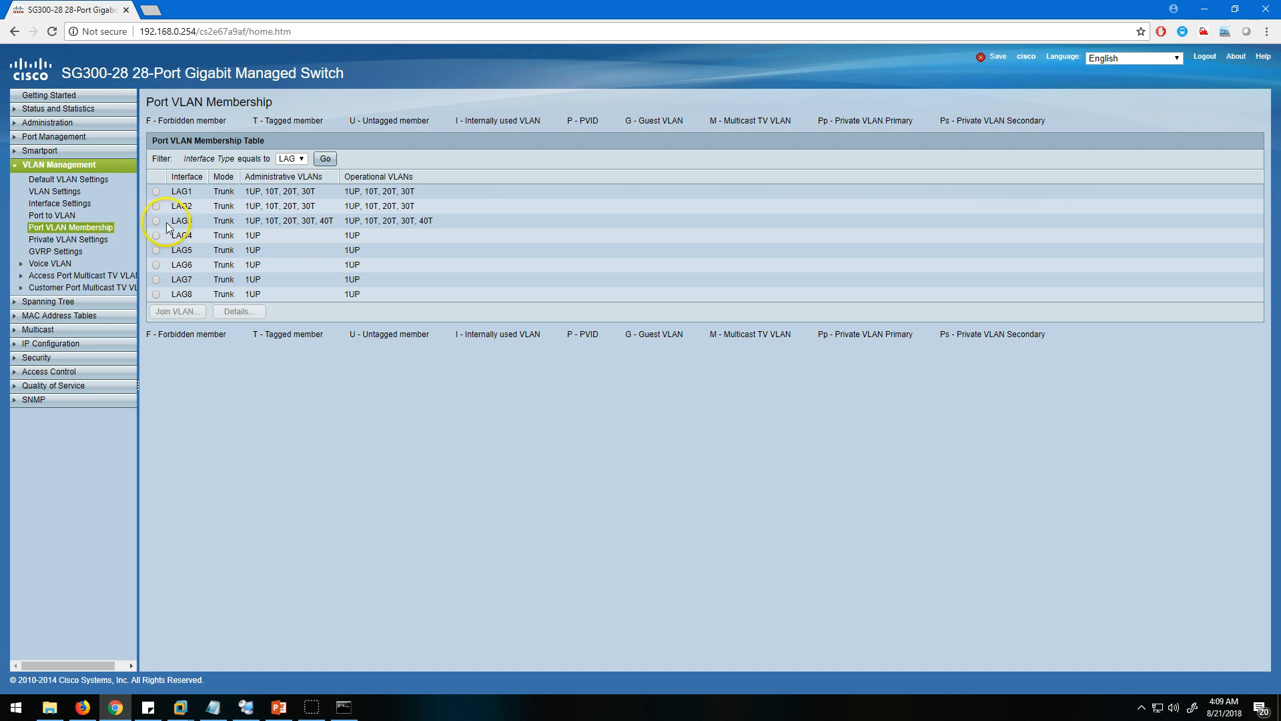
# Examine LAG3's administrative and operational VLANs in the Port VLAN Membership table.
pyautogui.moveTo(172, 221); pyautogui.dragTo(398, 220)
pyautogui.click(447, 221)
pyautogui.click(342, 425)
pyautogui.moveTo(255, 335); pyautogui.dragTo(319, 335)
pyautogui.click(330, 386)
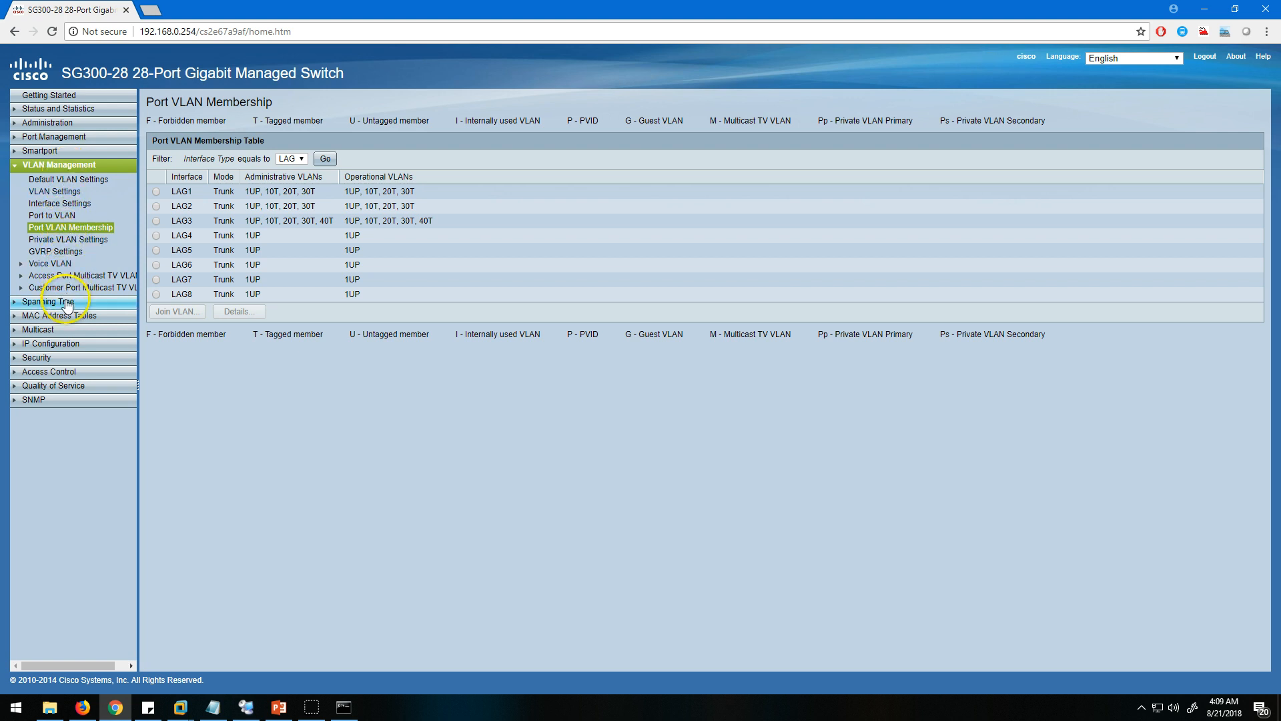
# Add an IPv4 interface for VLAN 40 with static IP address 192.168.40.1 and prefix length 24, apply it and close the dialog.
pyautogui.click(71, 166)
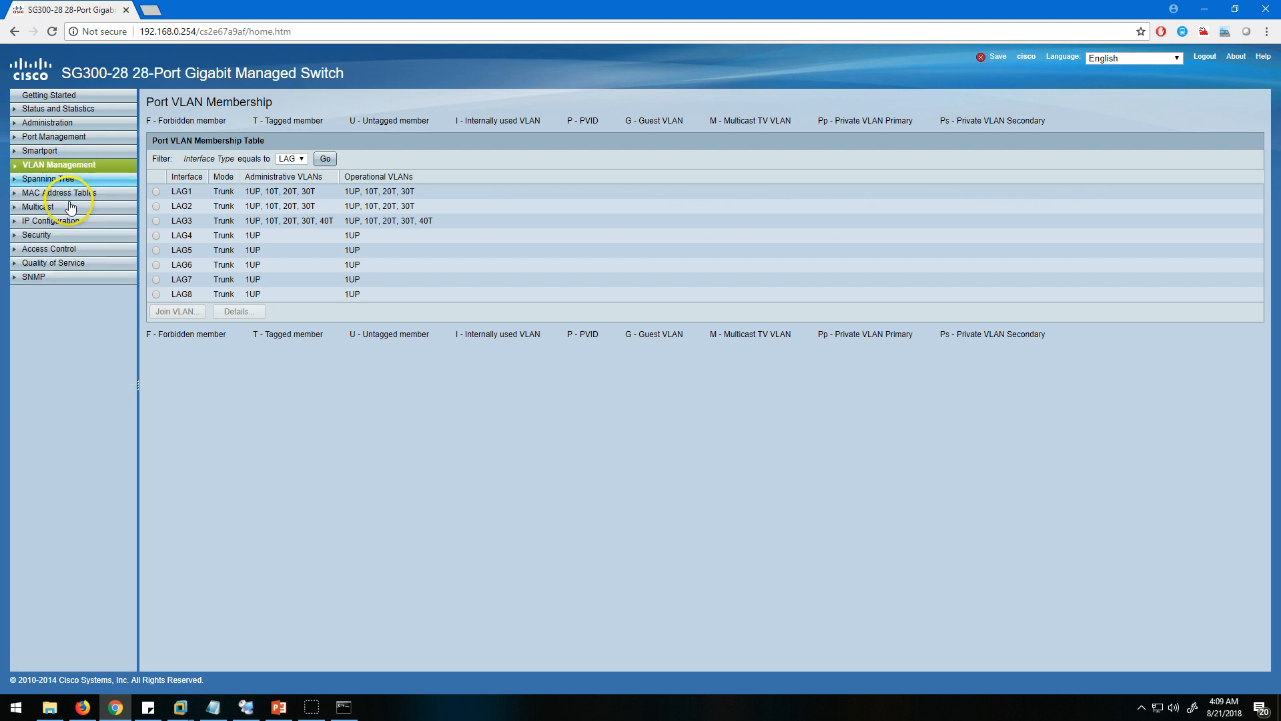
pyautogui.click(67, 222)
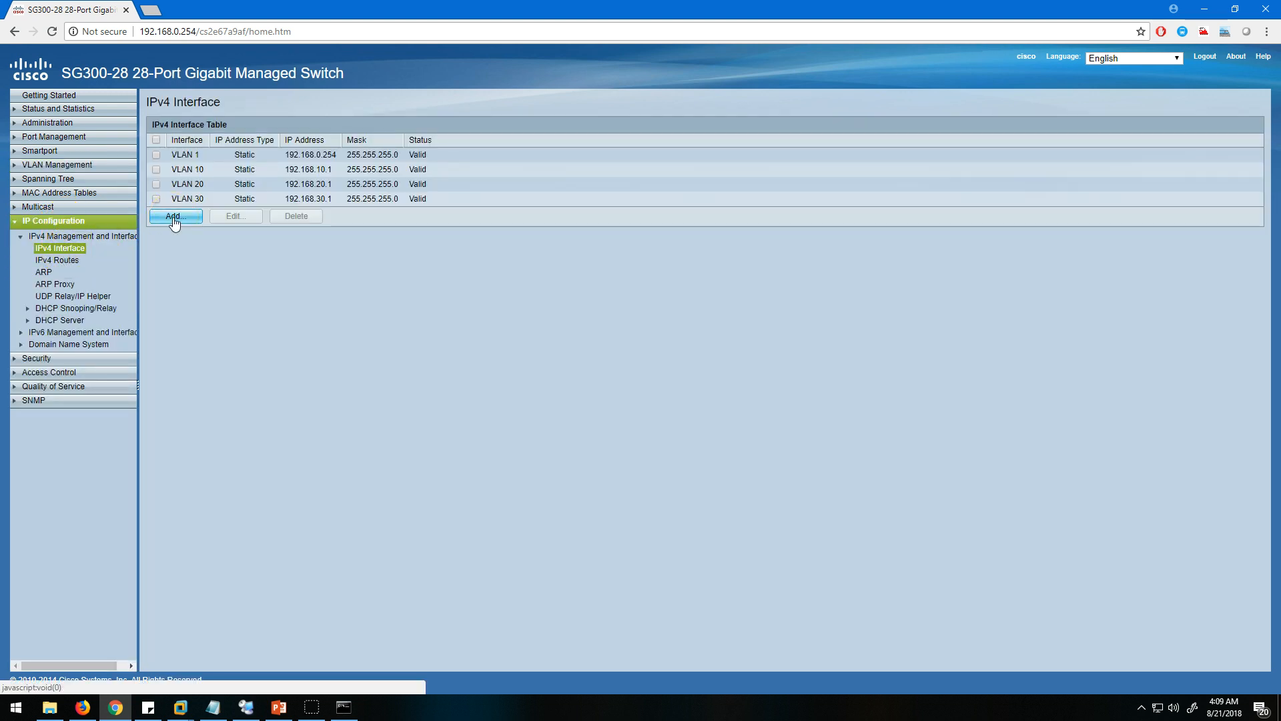
pyautogui.click(174, 217)
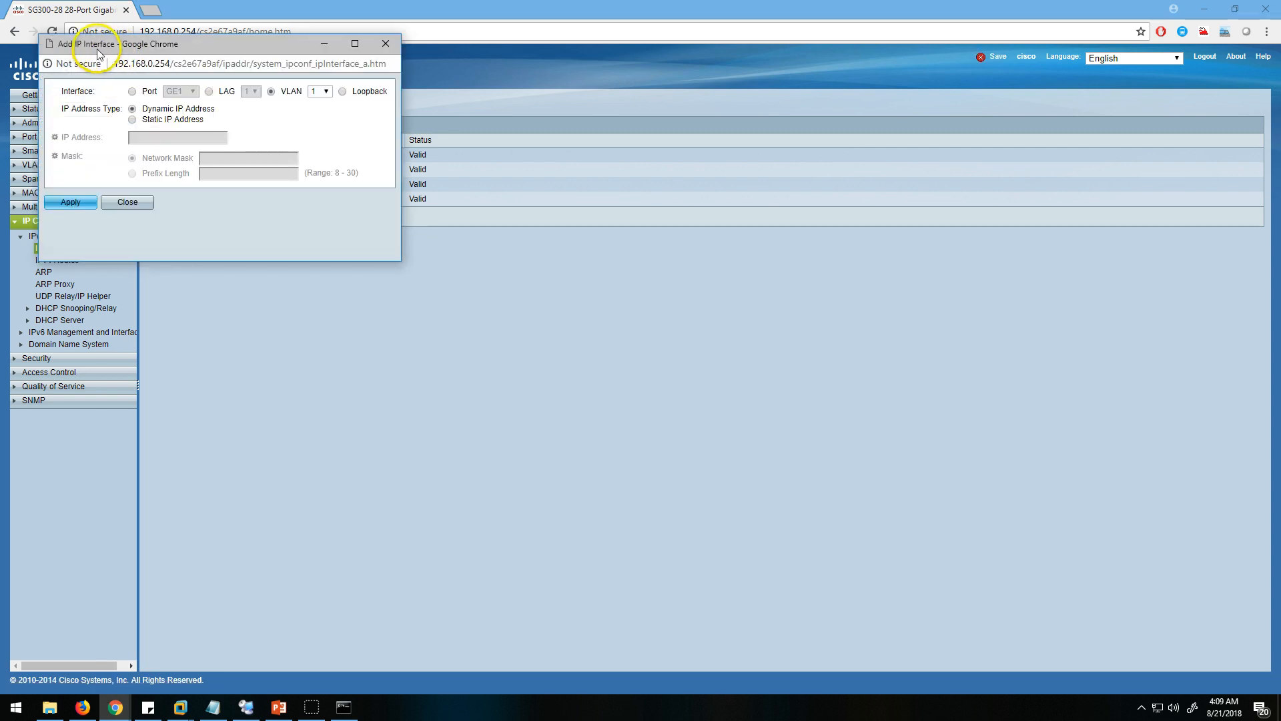
pyautogui.moveTo(125, 49); pyautogui.dragTo(507, 193)
pyautogui.click(706, 239)
pyautogui.click(697, 289)
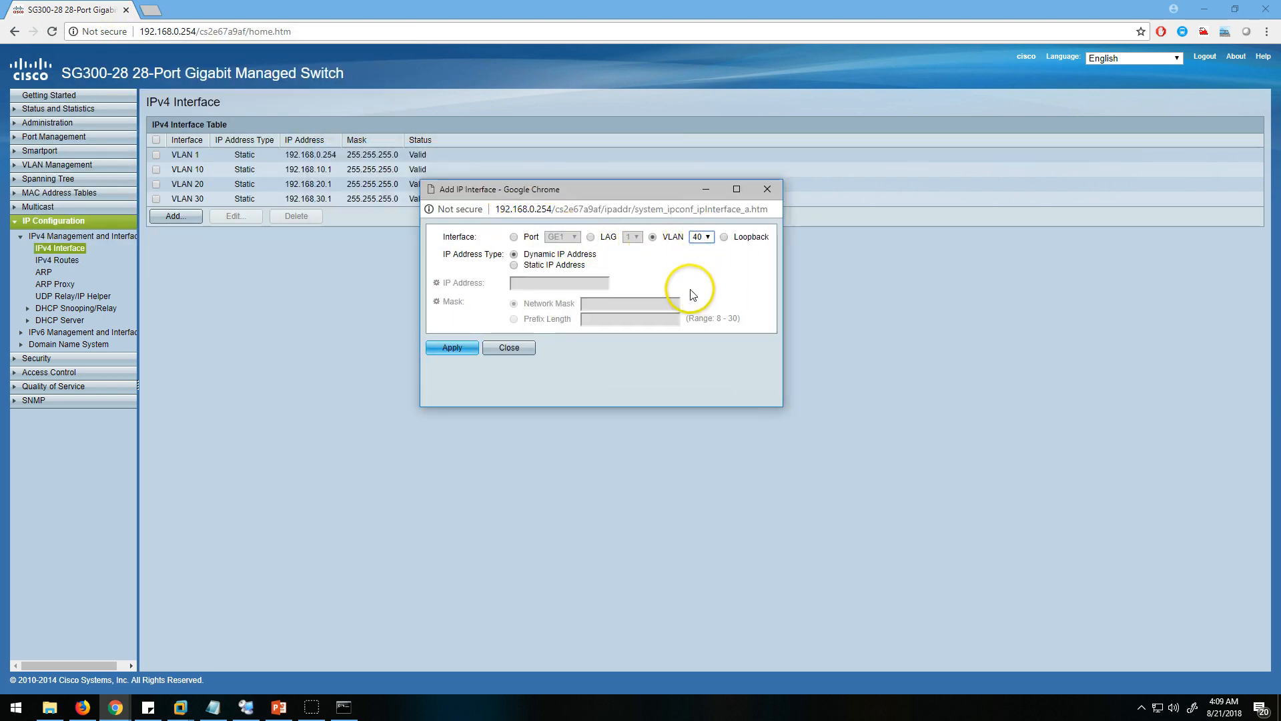
pyautogui.click(513, 265)
pyautogui.click(520, 285)
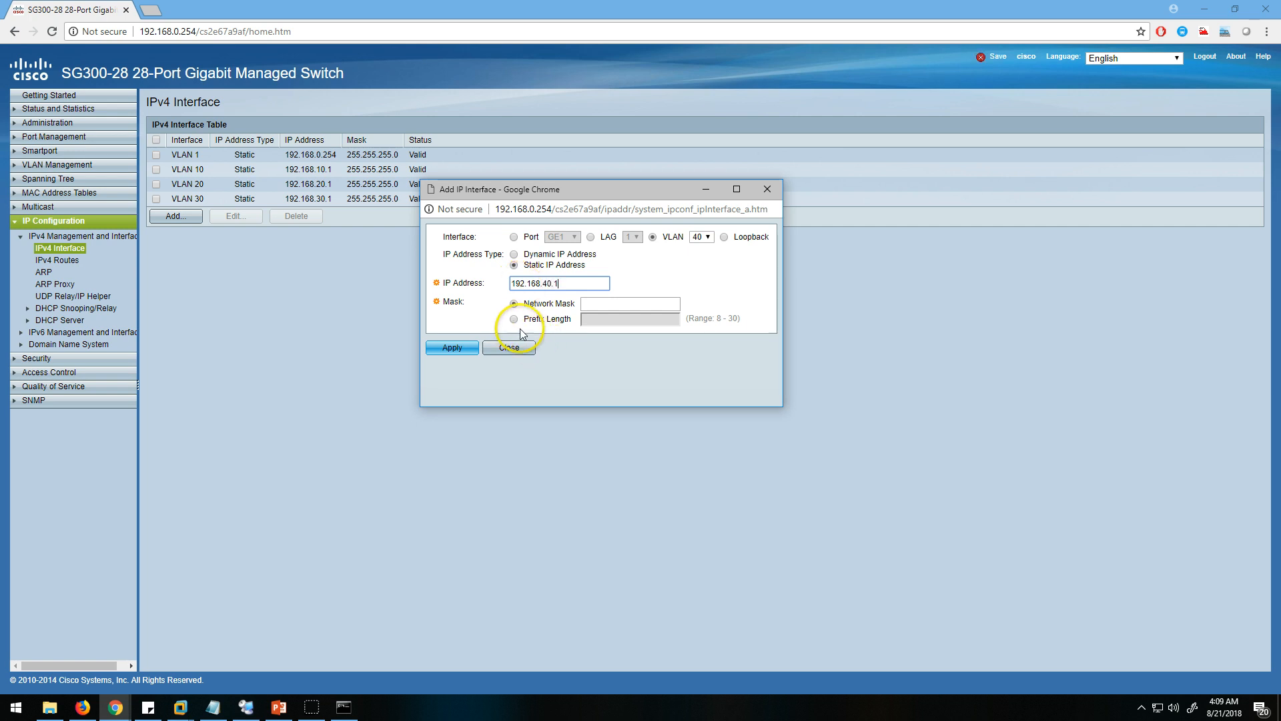
pyautogui.click(617, 319)
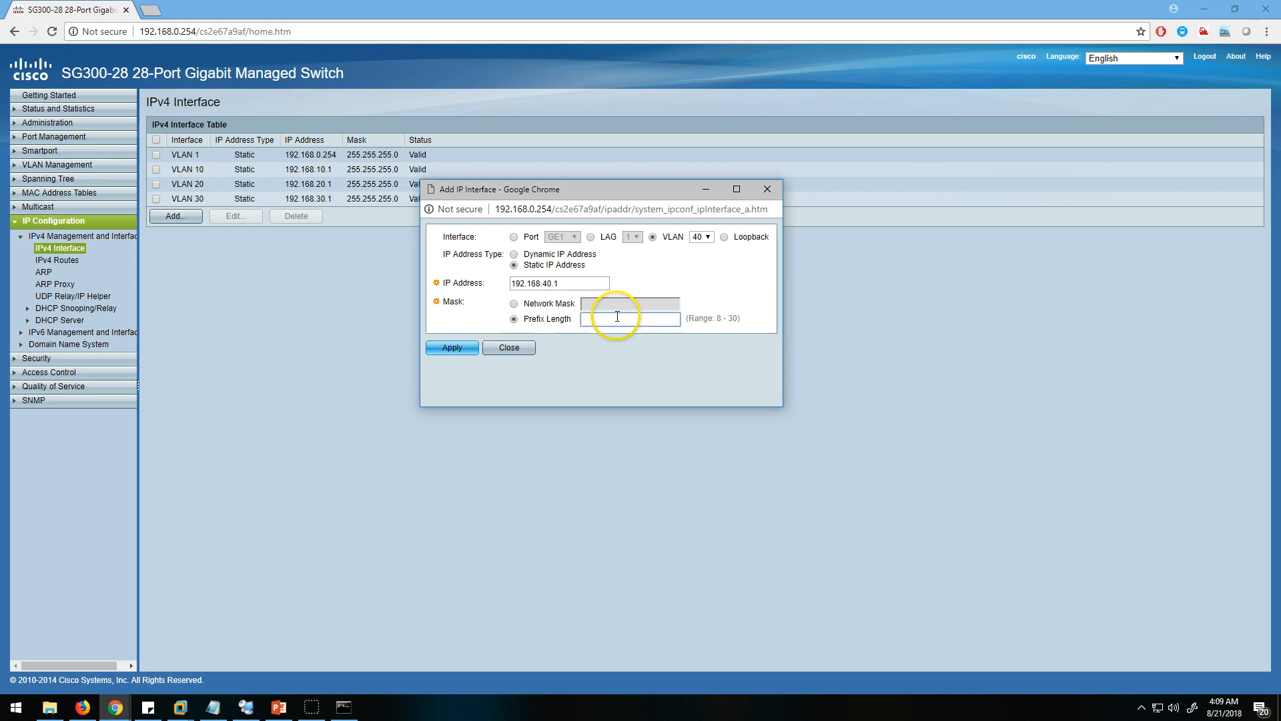
pyautogui.click(454, 347)
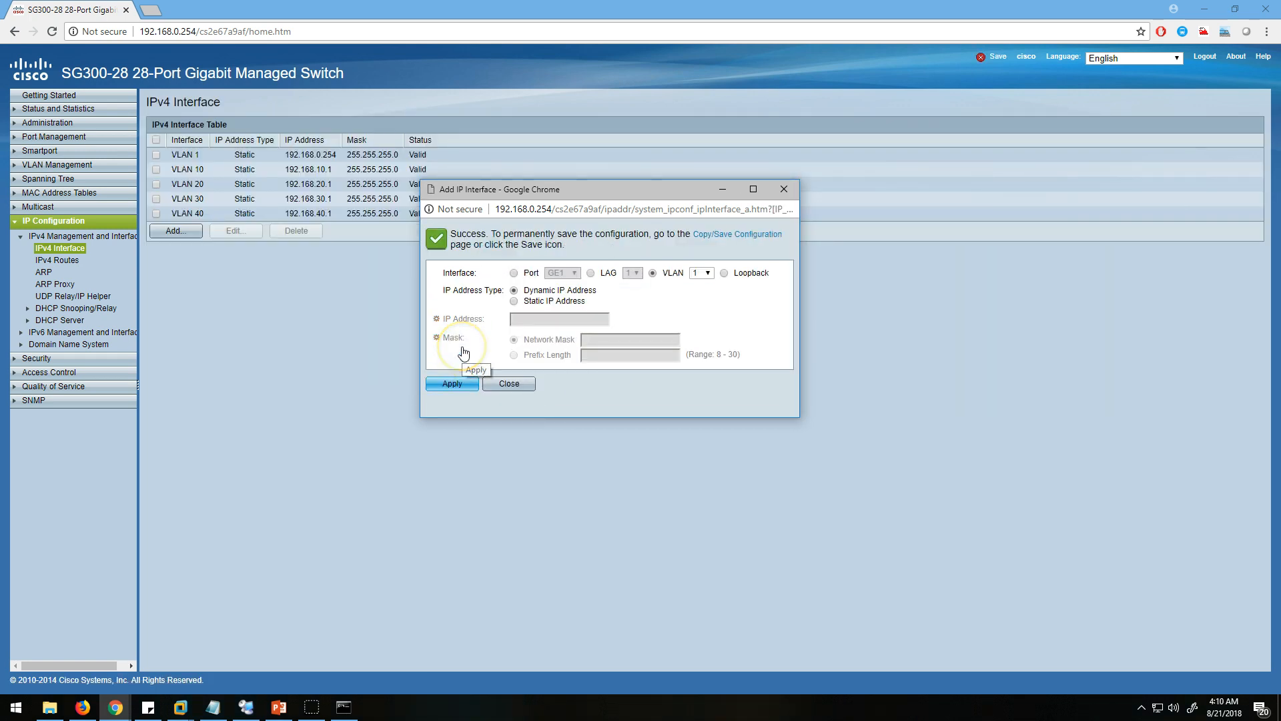
pyautogui.click(509, 384)
# Review the VLAN 40 entry in the IPv4 interface table and the IPv4 static routes, and return to the Getting Started page.
pyautogui.moveTo(358, 215); pyautogui.dragTo(158, 213)
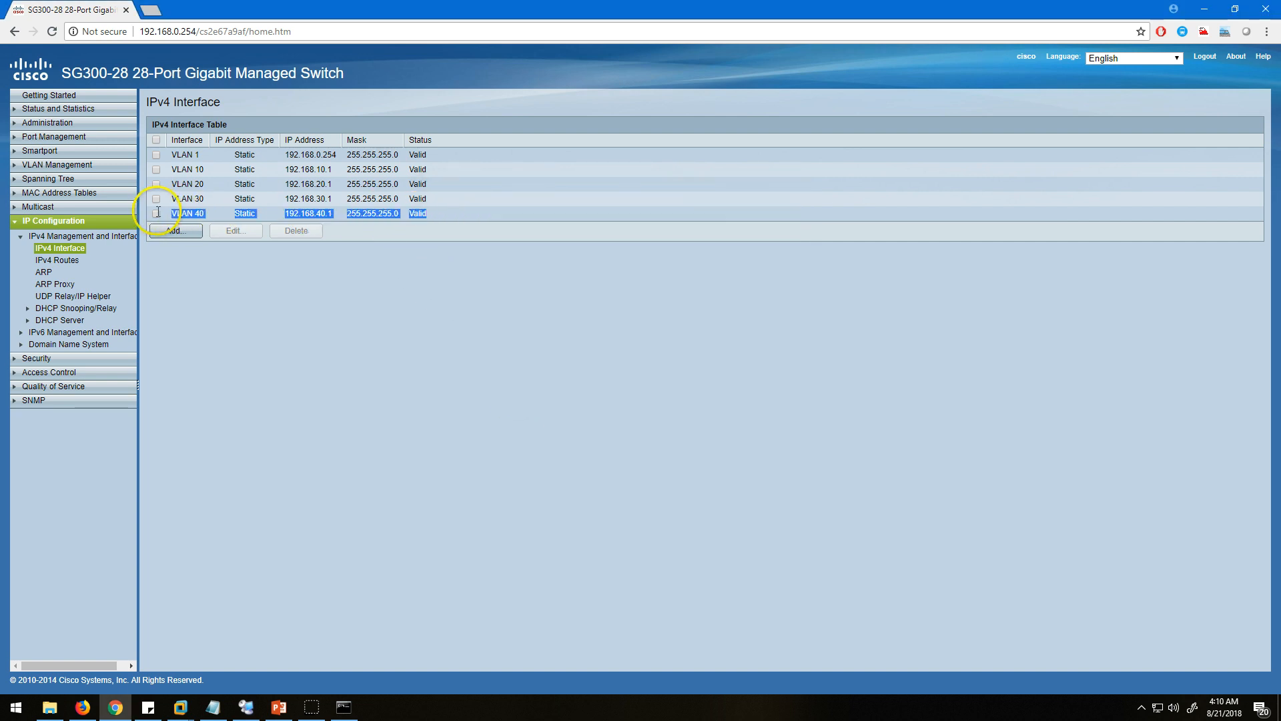
pyautogui.click(57, 259)
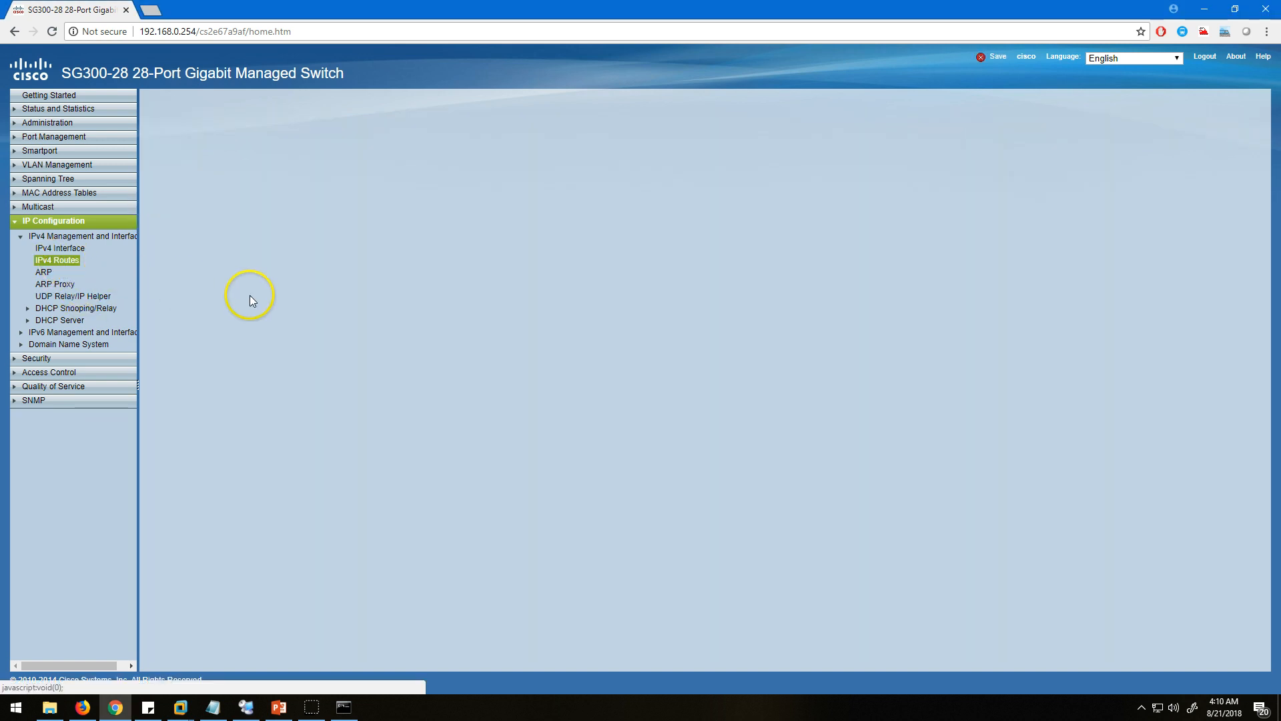
pyautogui.moveTo(175, 229); pyautogui.dragTo(677, 246)
pyautogui.click(735, 229)
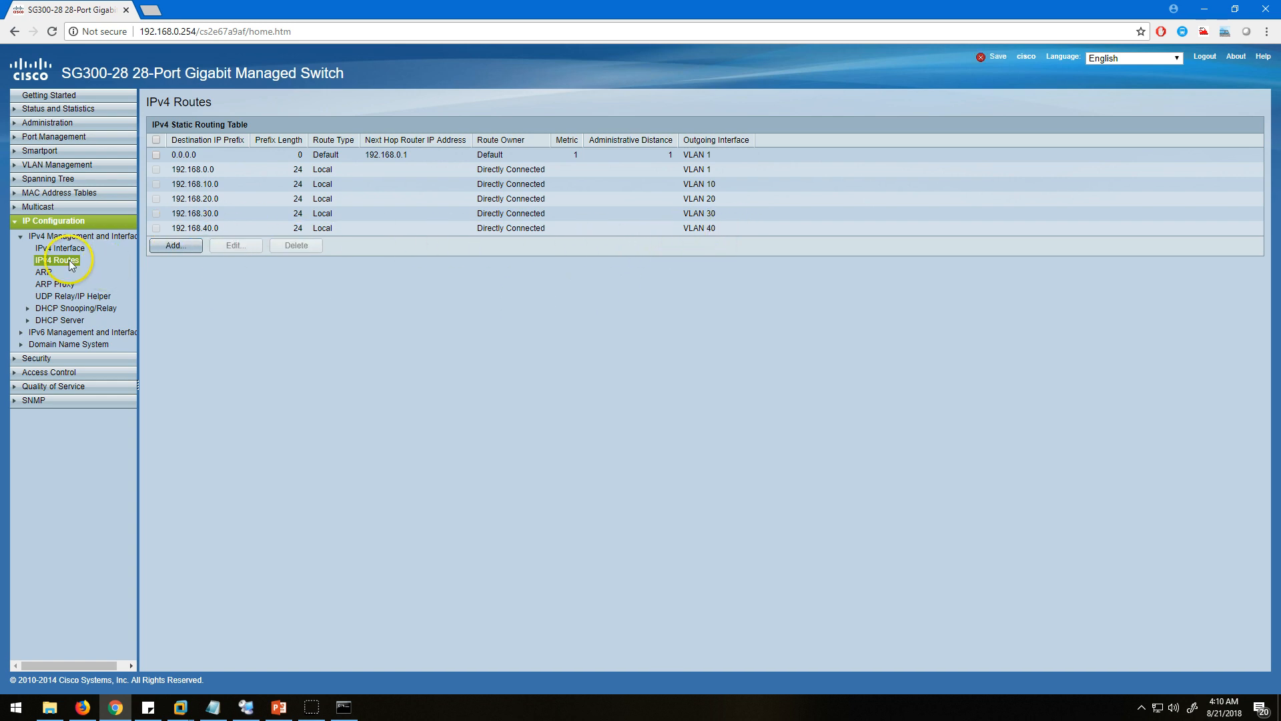
pyautogui.click(64, 226)
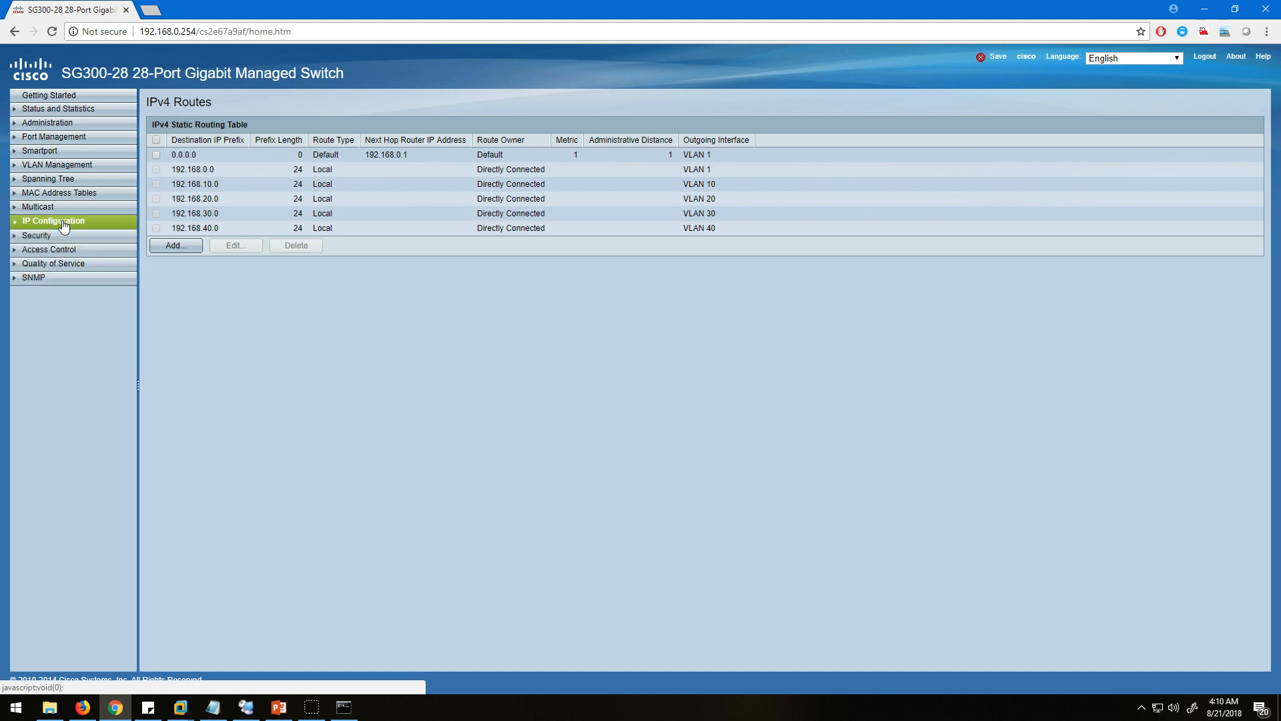
pyautogui.click(53, 95)
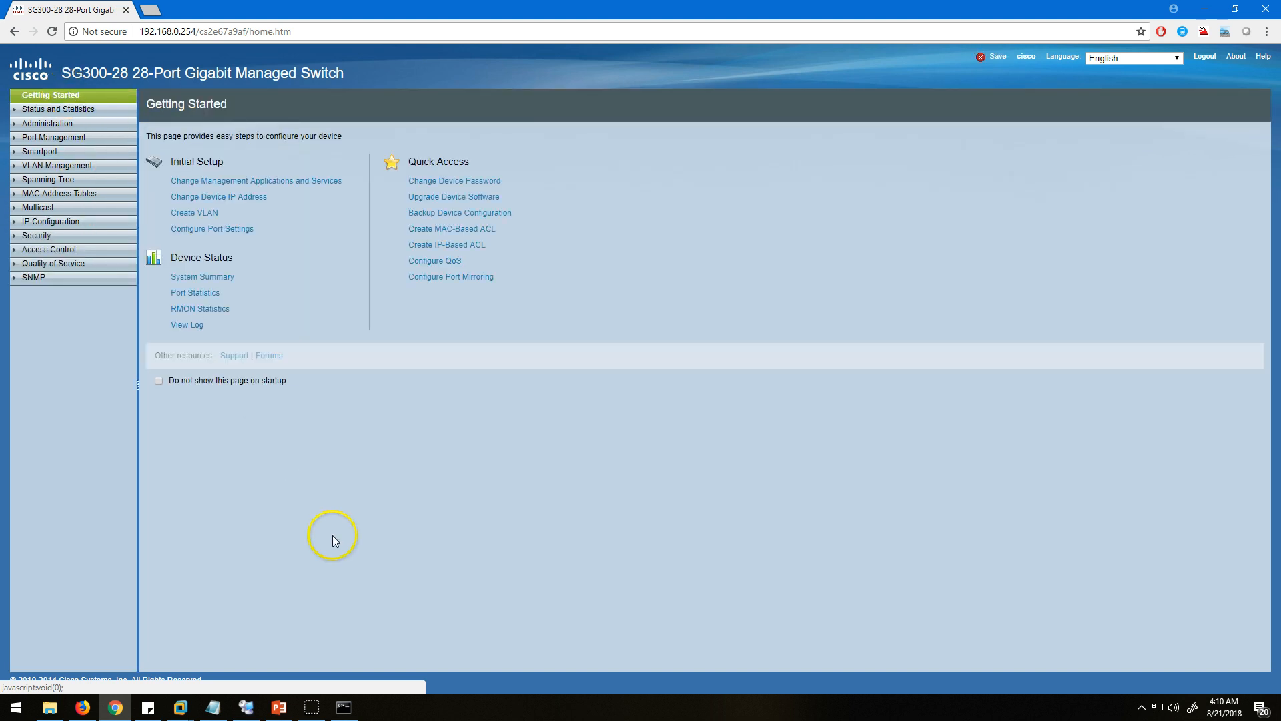
# Switch to the LHO-ST01 session in Remote Desktop Connection Manager, look at the TEST-VM console and the NIC Teaming window, and minimize the console.
pyautogui.click(115, 706)
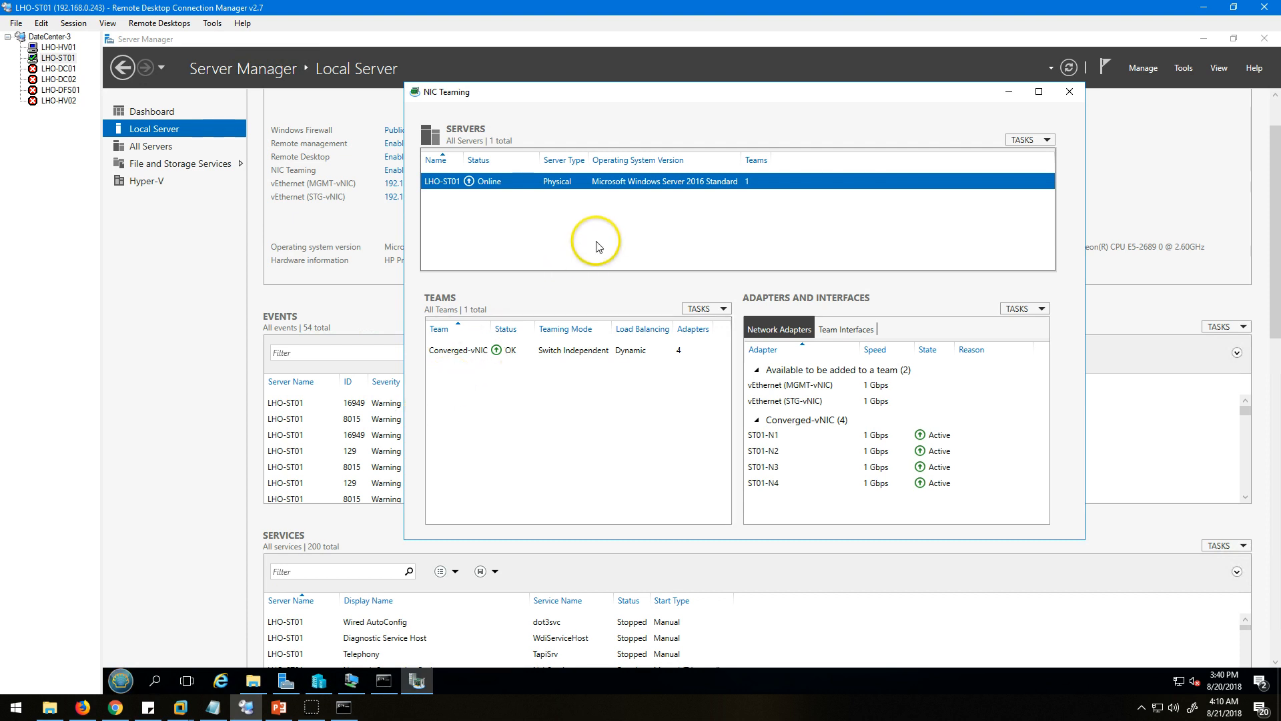
pyautogui.click(352, 681)
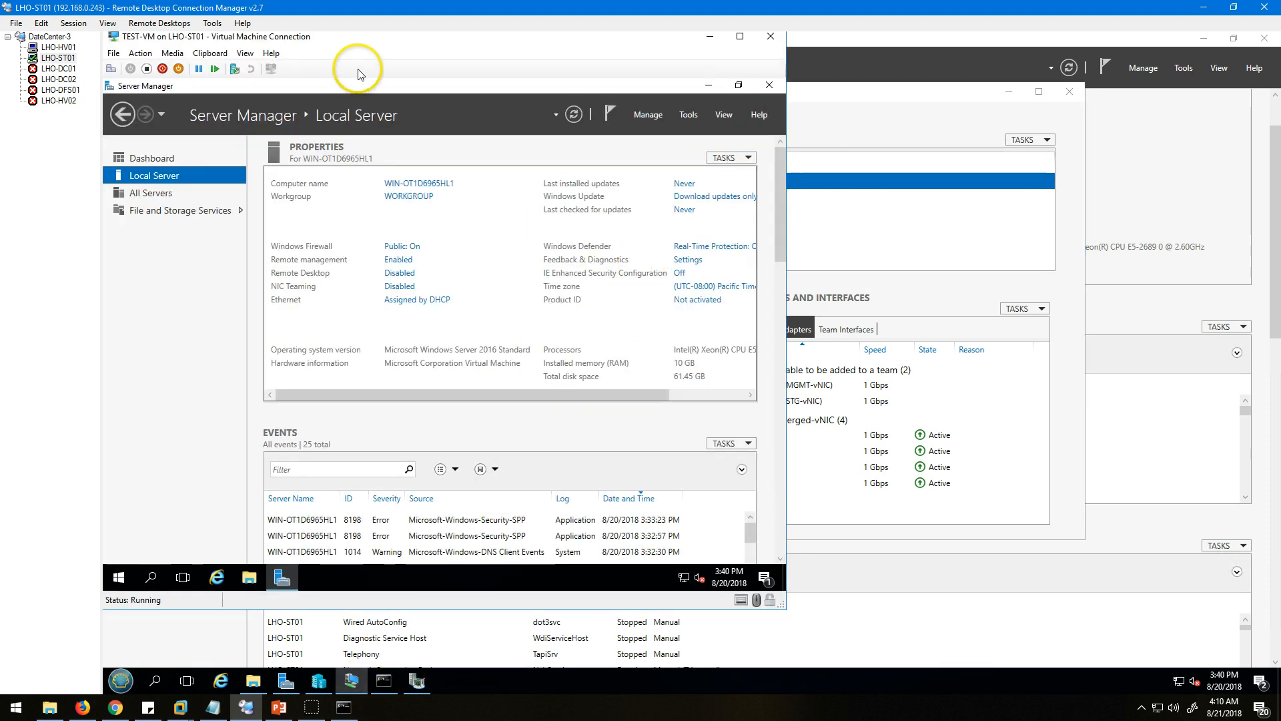
pyautogui.moveTo(377, 43); pyautogui.dragTo(638, 48)
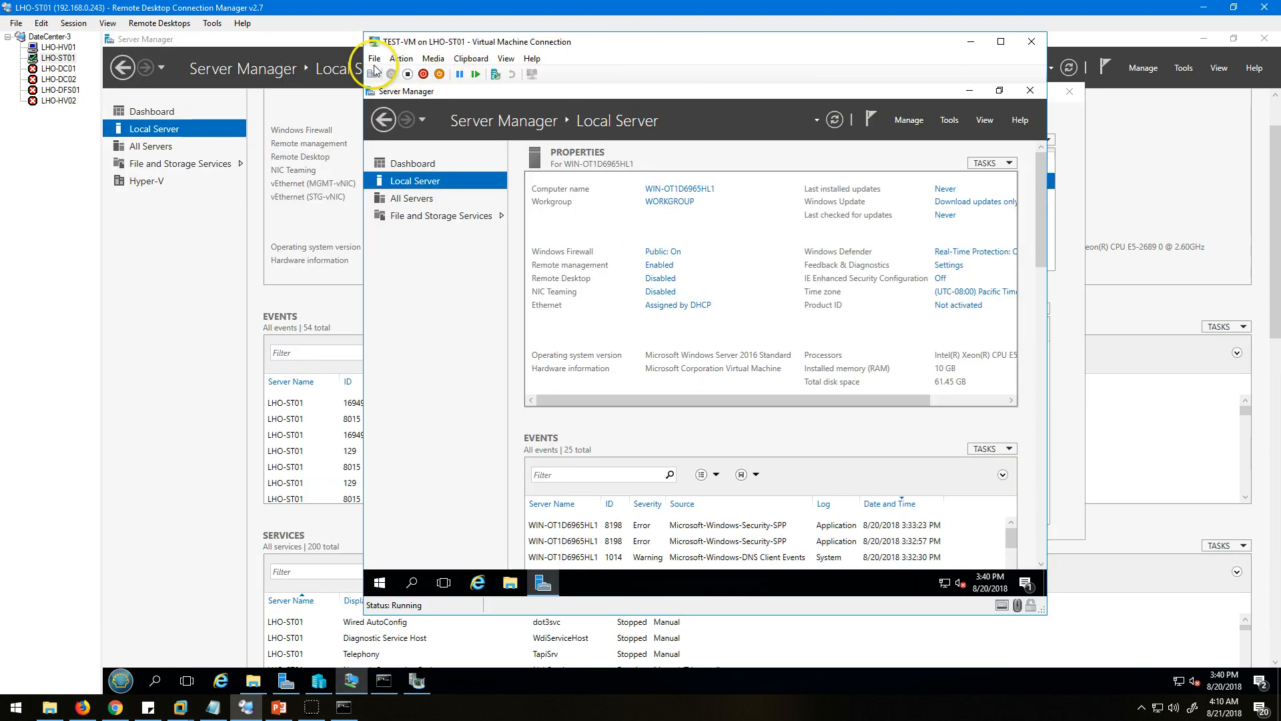
pyautogui.click(971, 41)
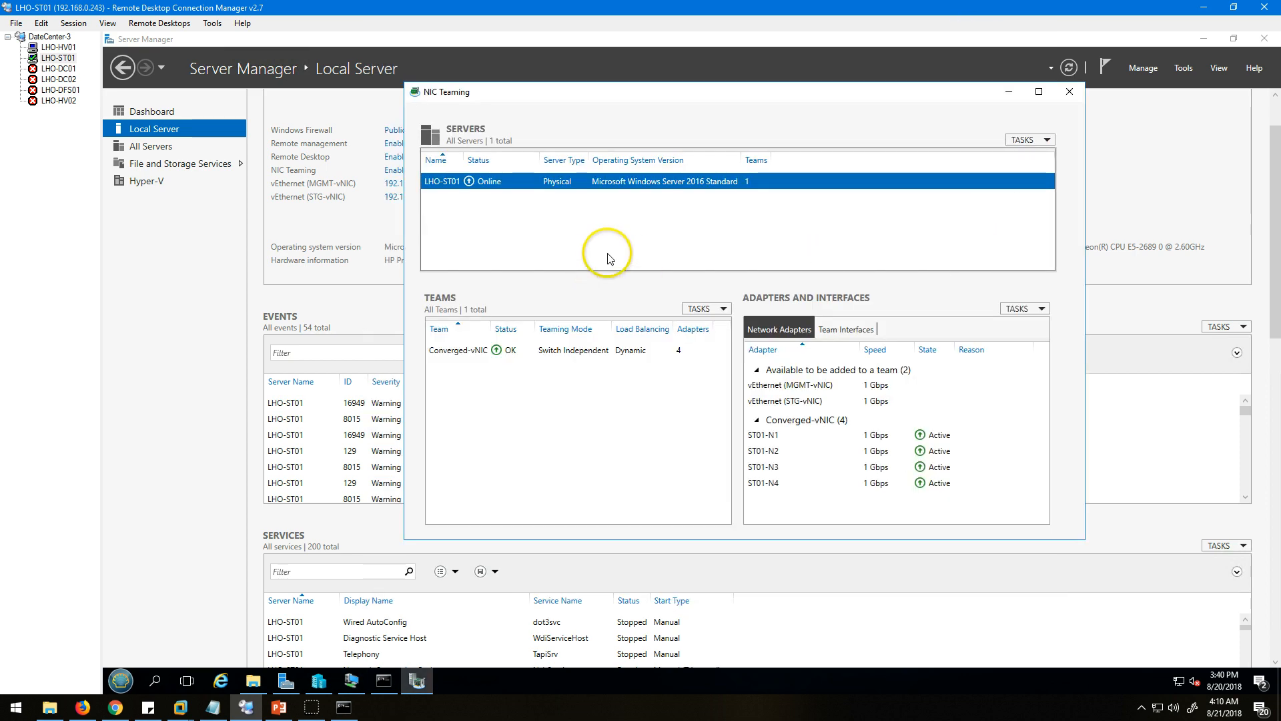
pyautogui.click(1009, 91)
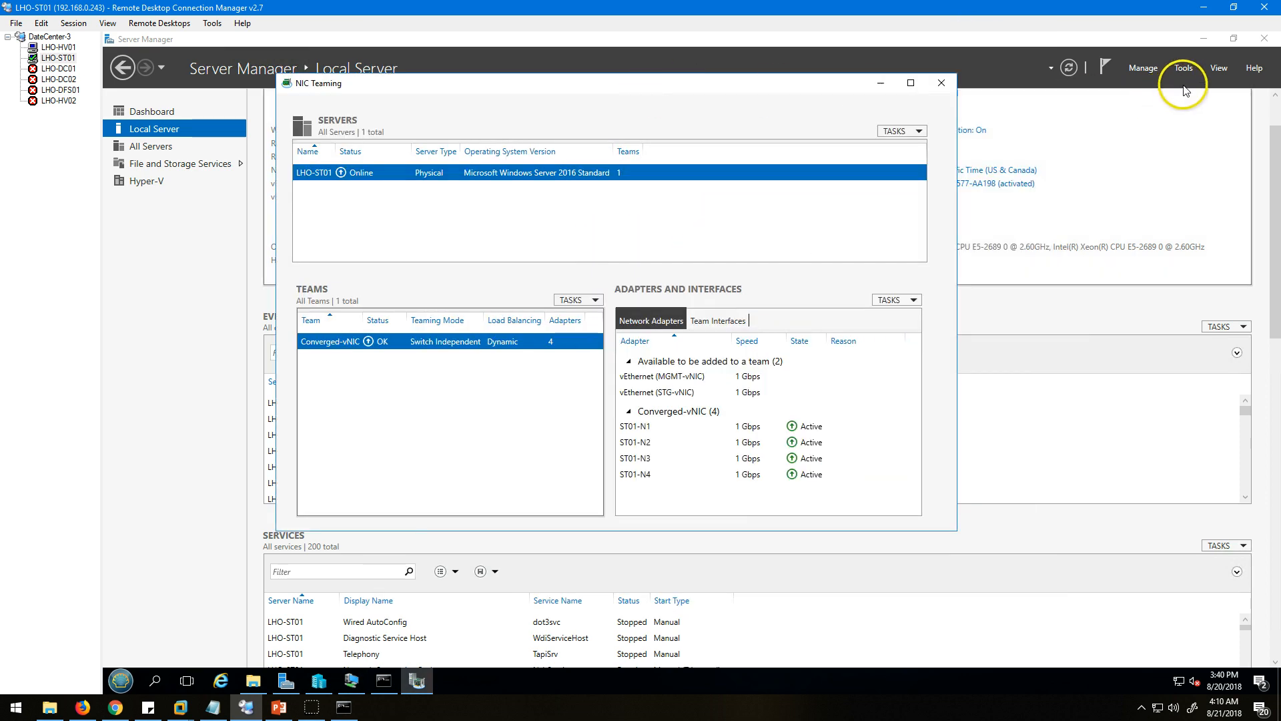
# Open Hyper-V Manager from Server Manager on LHO-ST01 and minimize Server Manager.
pyautogui.click(1185, 69)
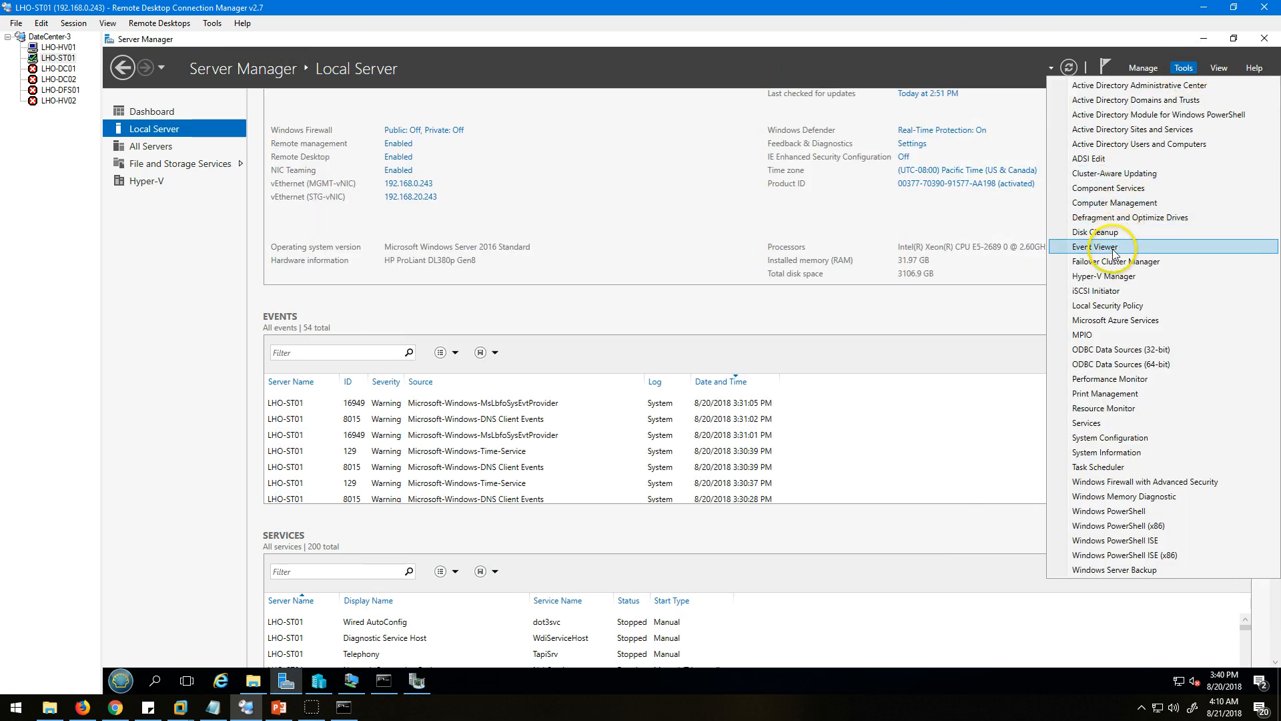
pyautogui.click(1103, 276)
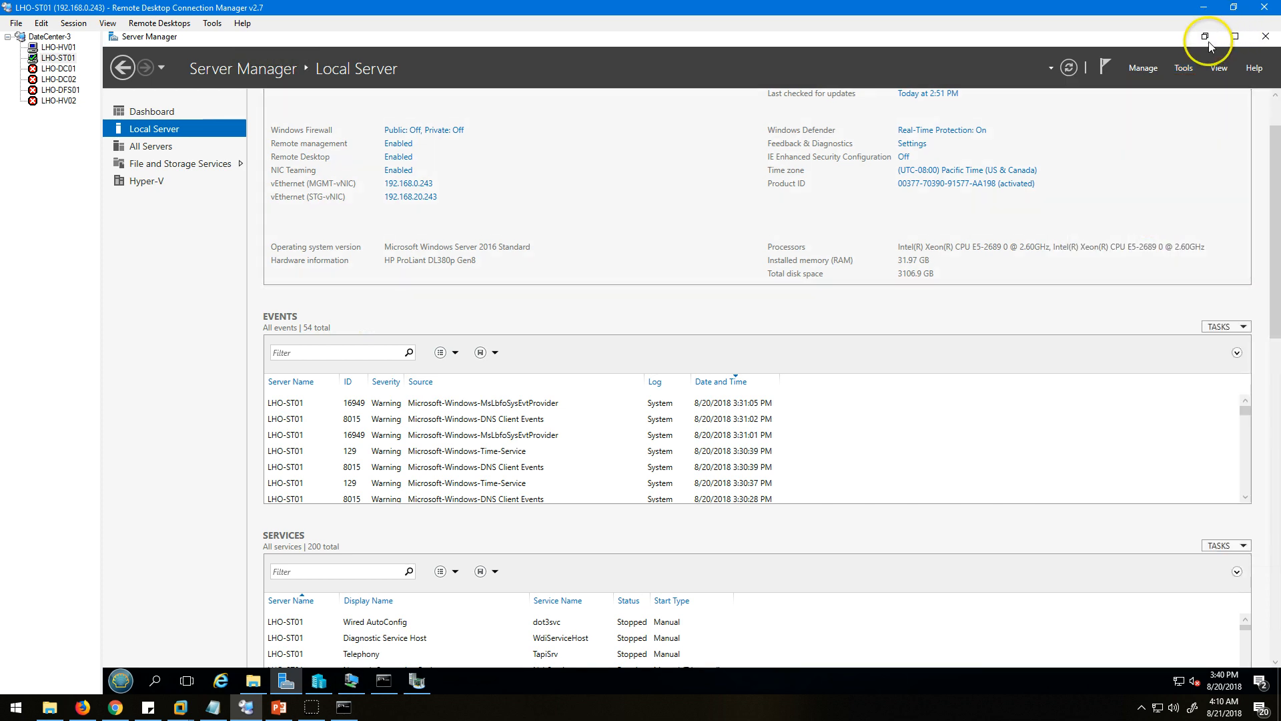
pyautogui.click(1204, 38)
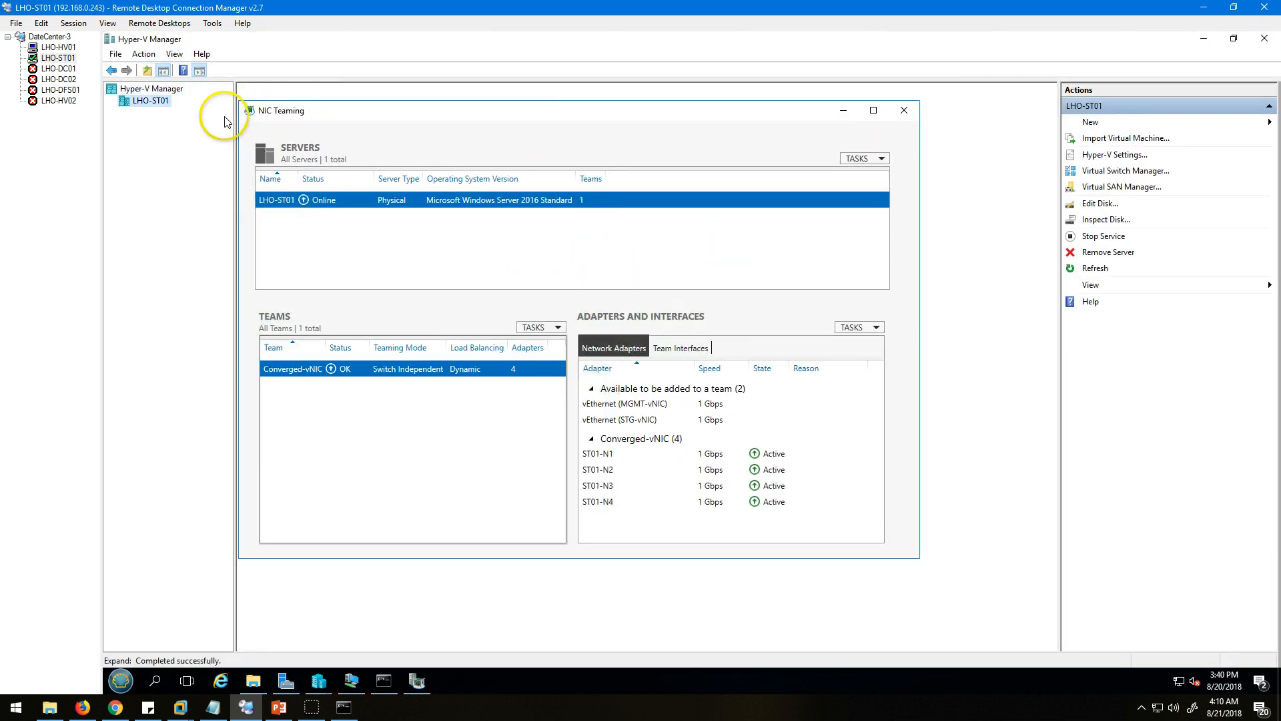
# Check the Converged-vSW properties in LHO-ST01's Virtual Switch Manager, close it without changes and bring up the NIC Teaming window.
pyautogui.click(145, 102)
pyautogui.rightClick(145, 103)
pyautogui.click(187, 158)
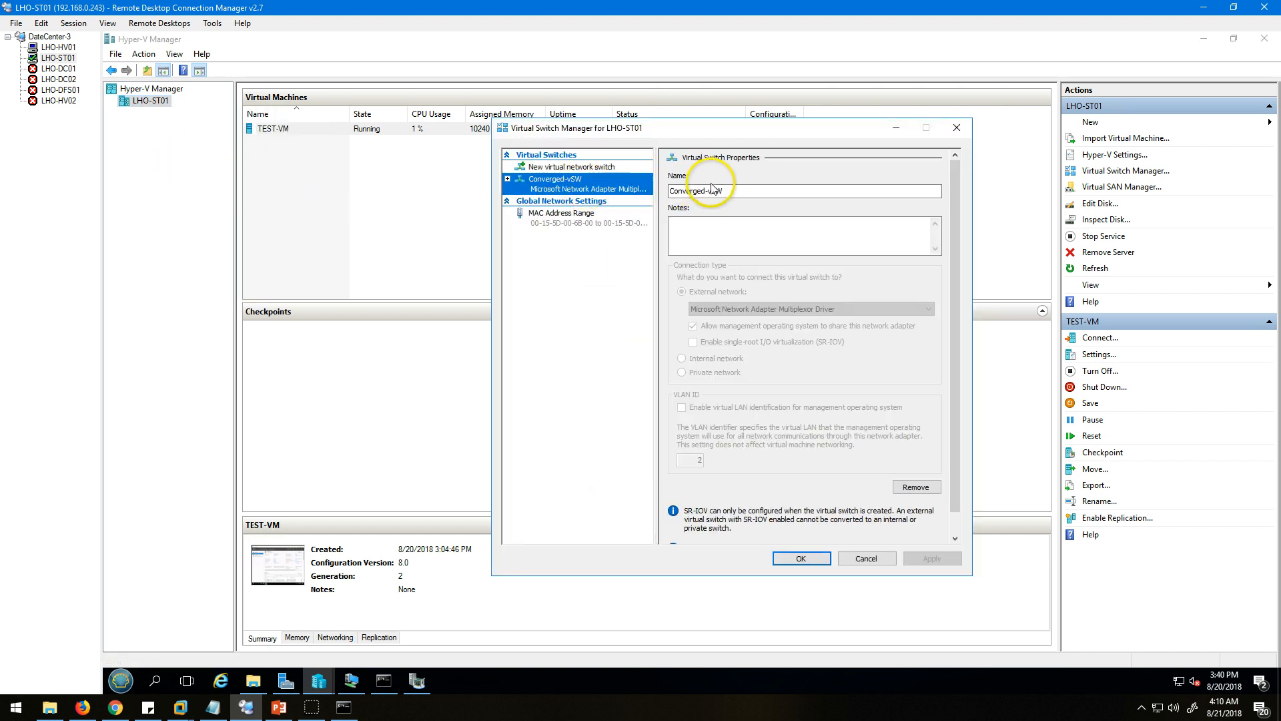
pyautogui.click(877, 562)
pyautogui.click(417, 682)
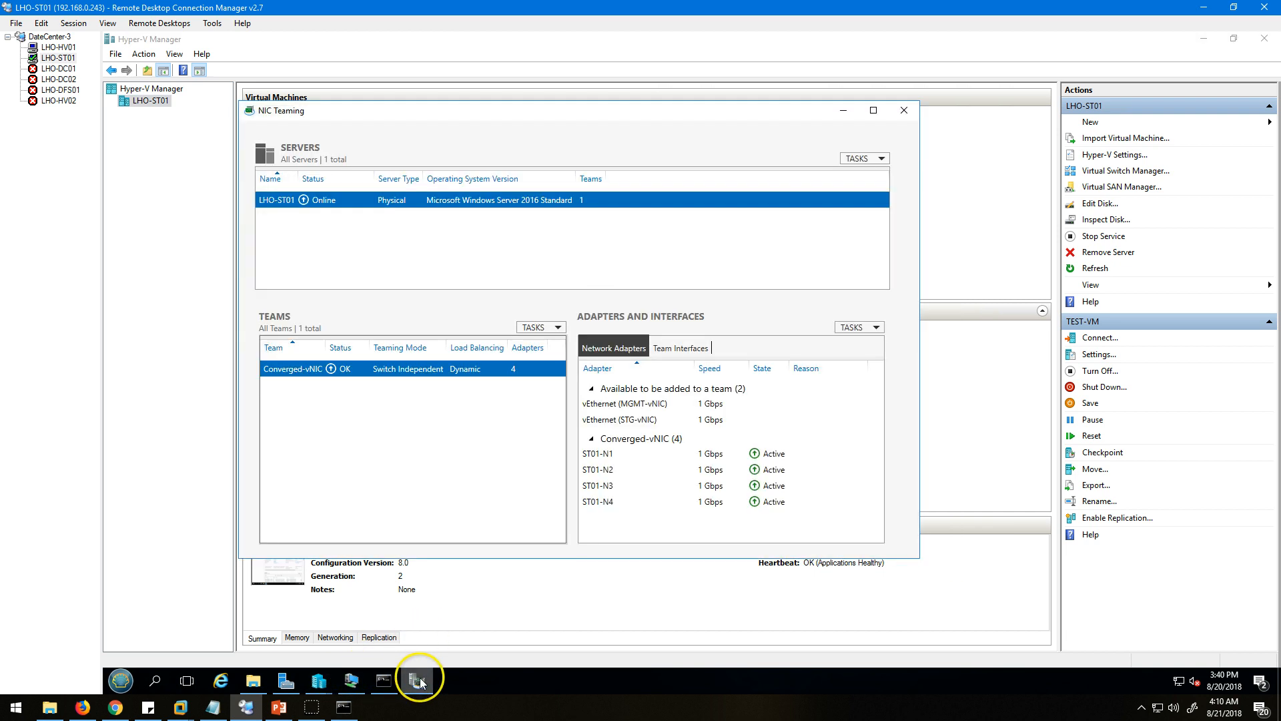
# Enable virtual LAN identification with VLAN ID 40 on TEST-VM's network adapter, apply it and close the VM settings.
pyautogui.click(350, 681)
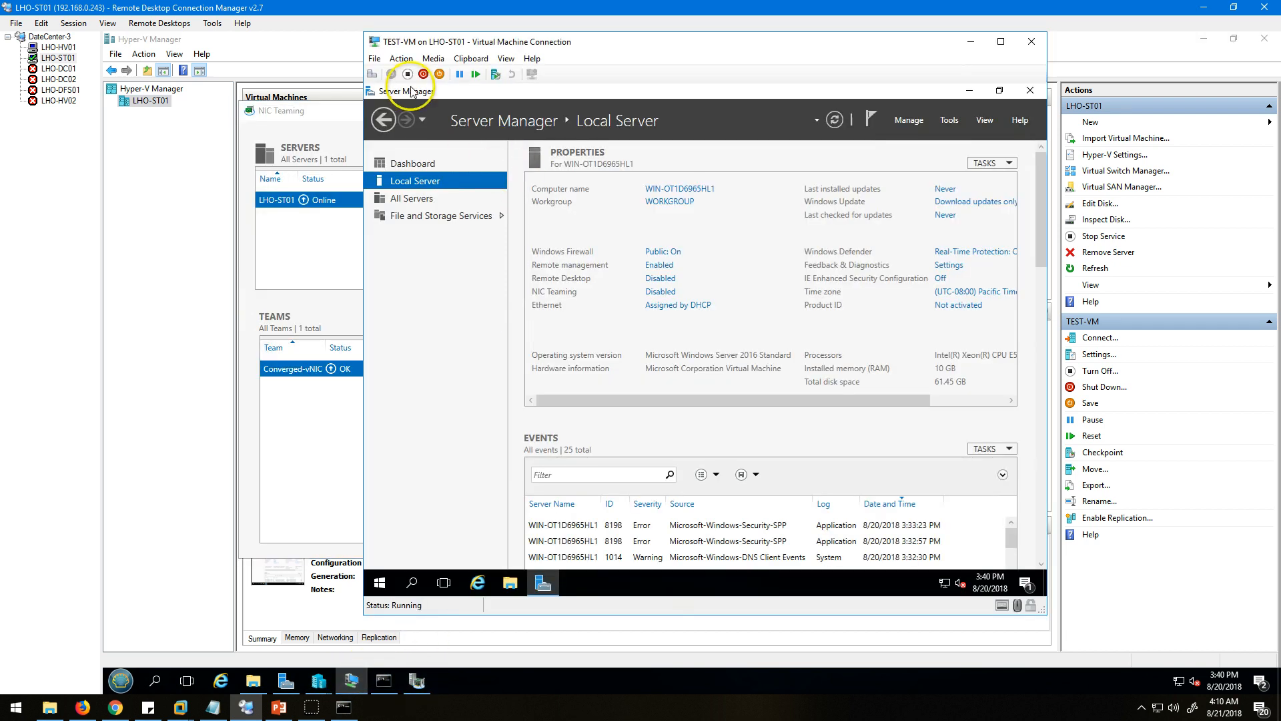
pyautogui.click(375, 58)
pyautogui.click(393, 74)
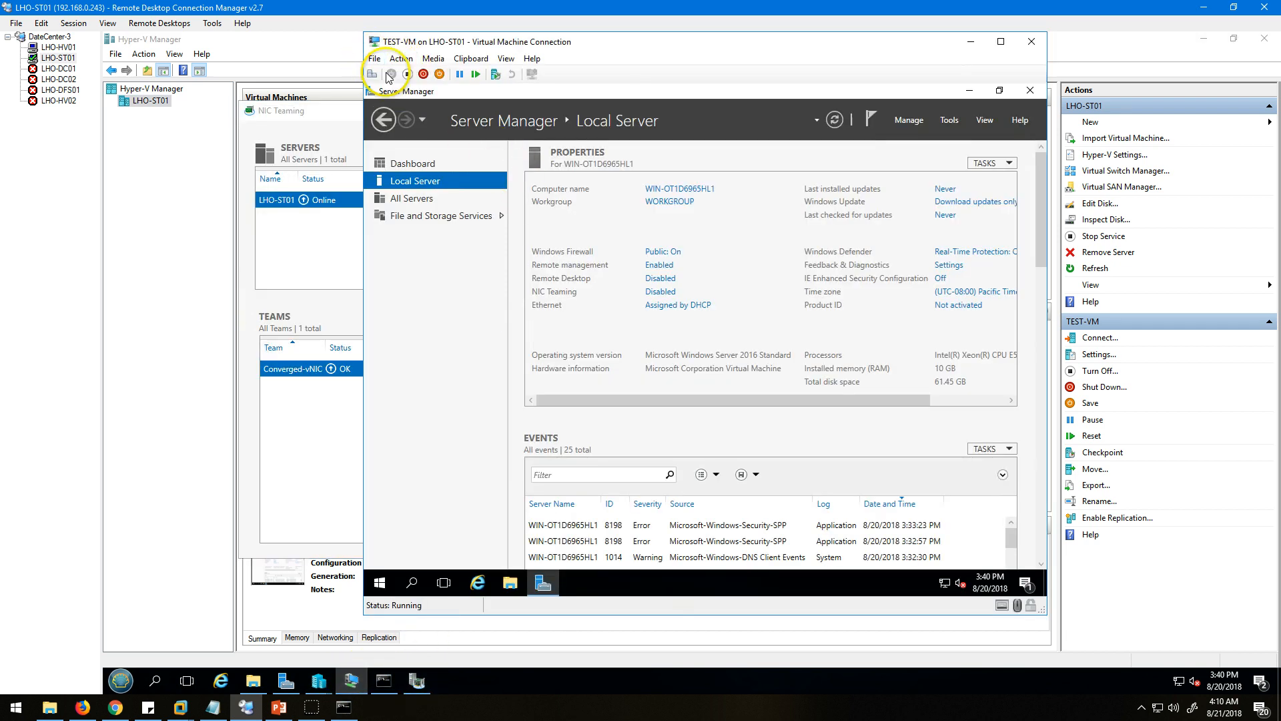
pyautogui.click(558, 319)
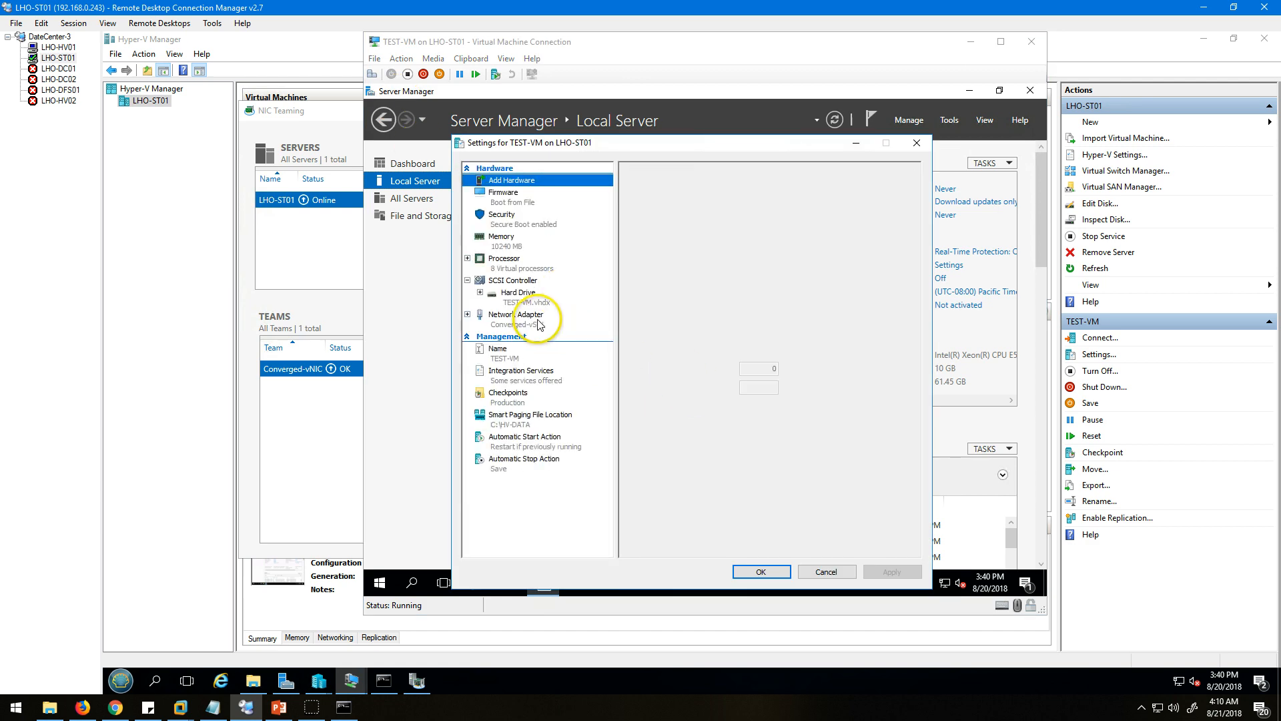
pyautogui.click(642, 244)
pyautogui.doubleClick(651, 287)
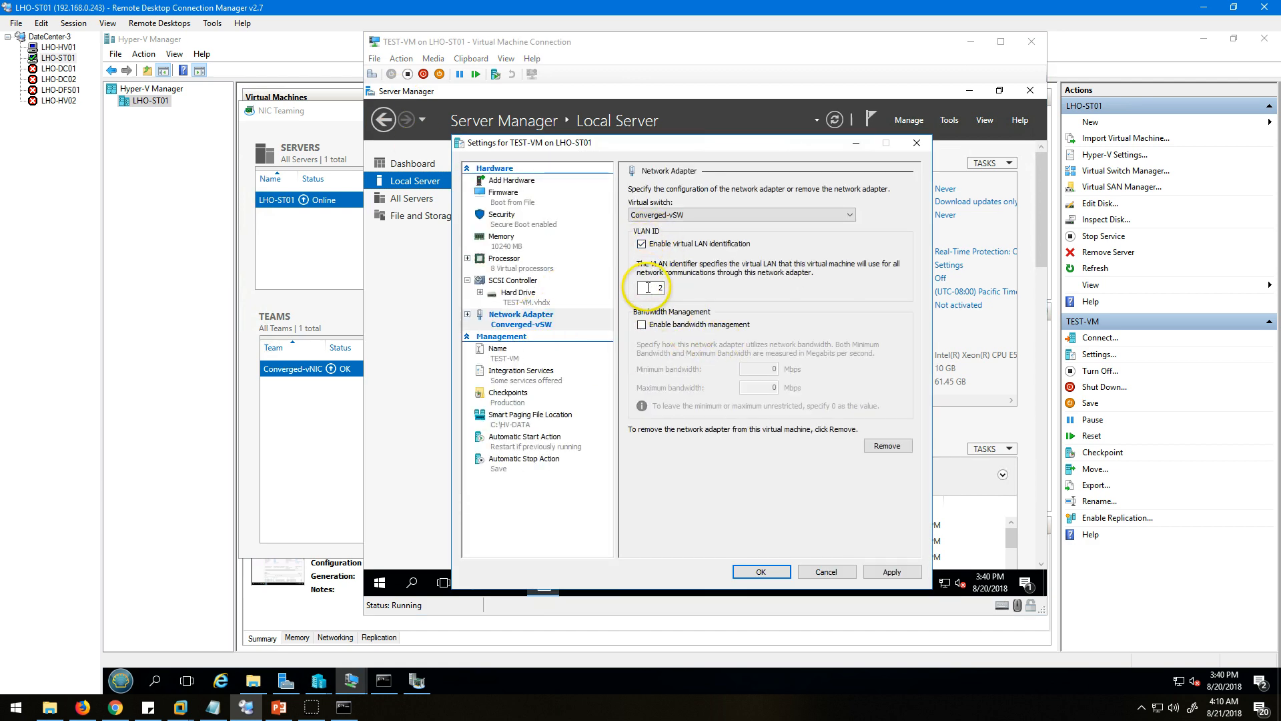
pyautogui.write('40')
pyautogui.click(891, 572)
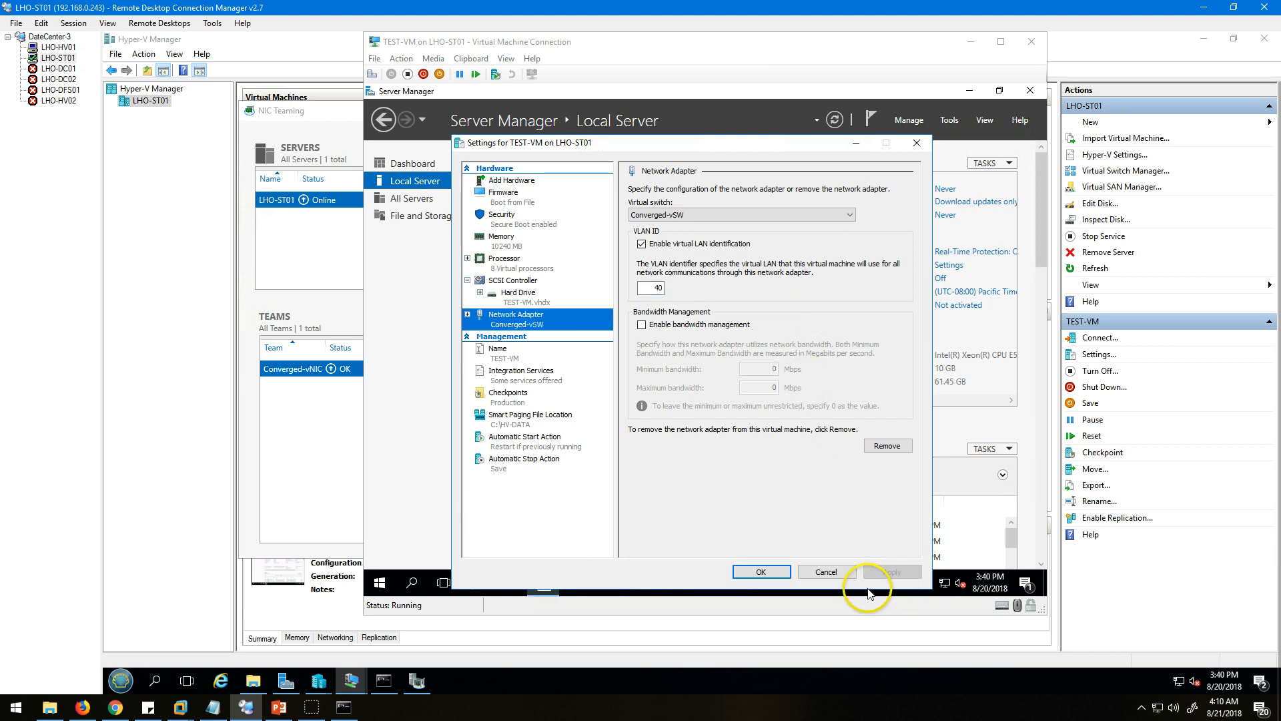
pyautogui.click(766, 575)
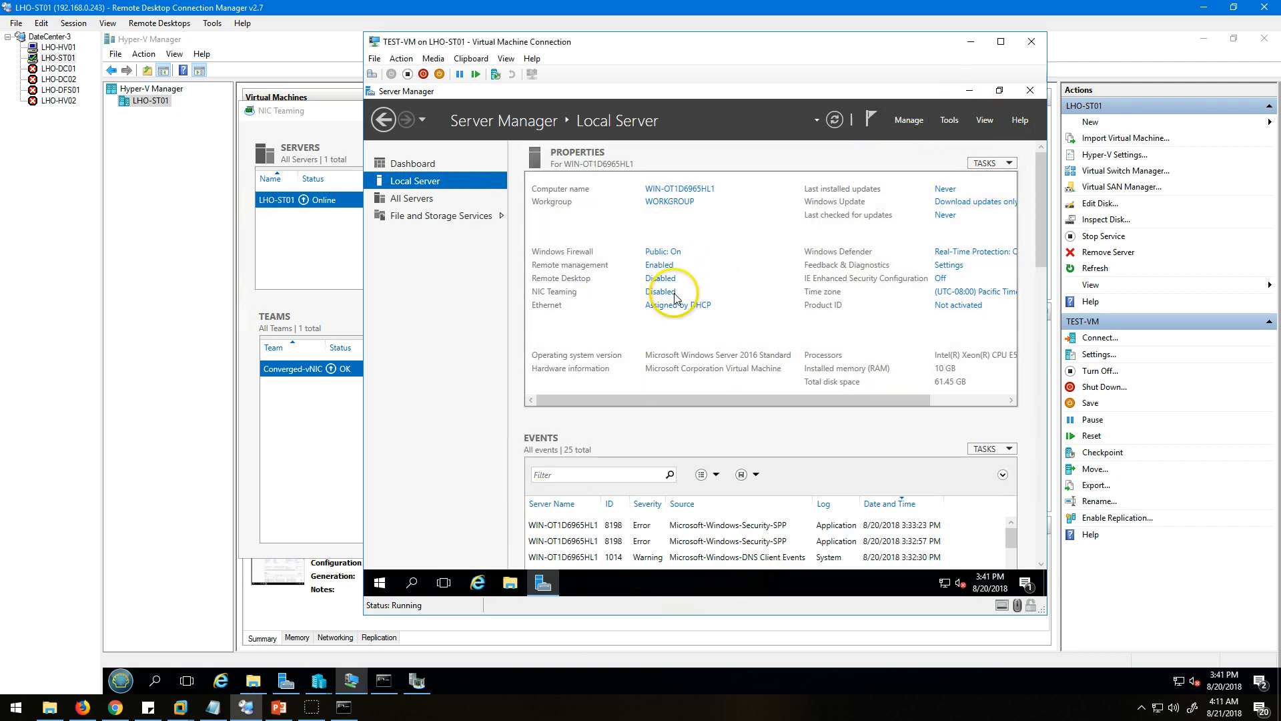
# Open TEST-VM's network connections and check the Ethernet adapter's IPv4 connection details.
pyautogui.click(674, 308)
pyautogui.rightClick(533, 225)
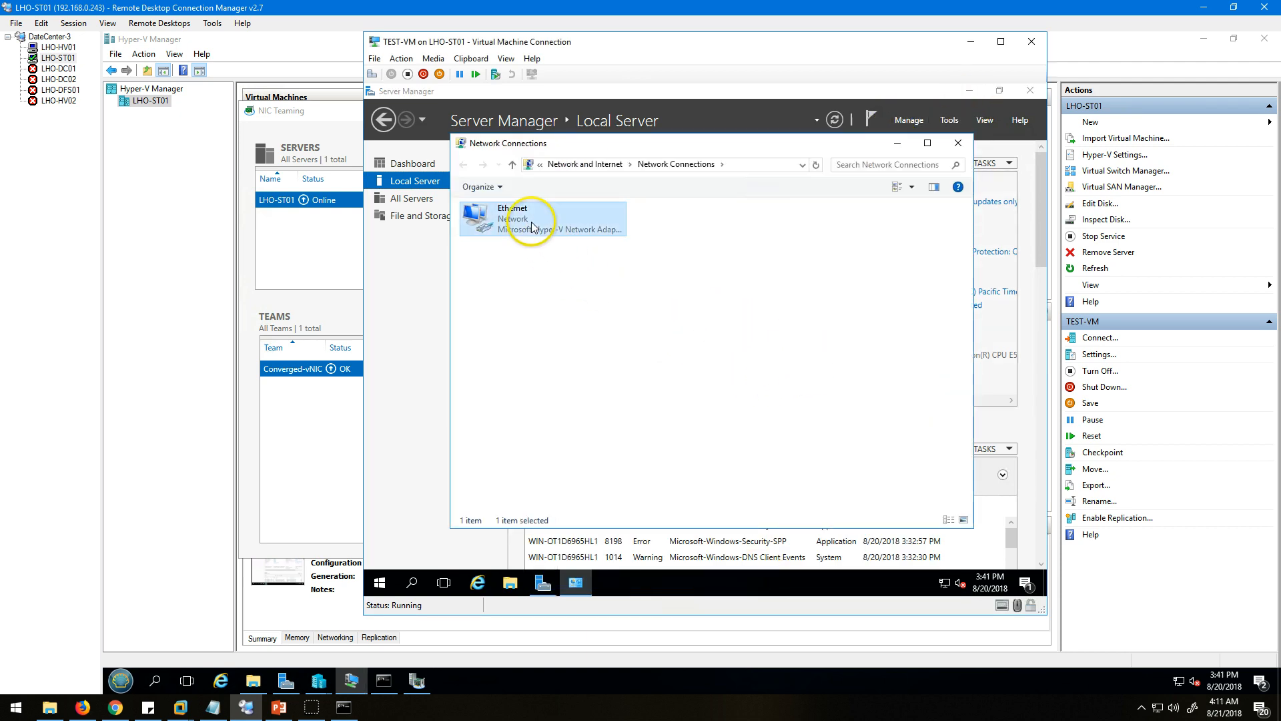
pyautogui.click(541, 246)
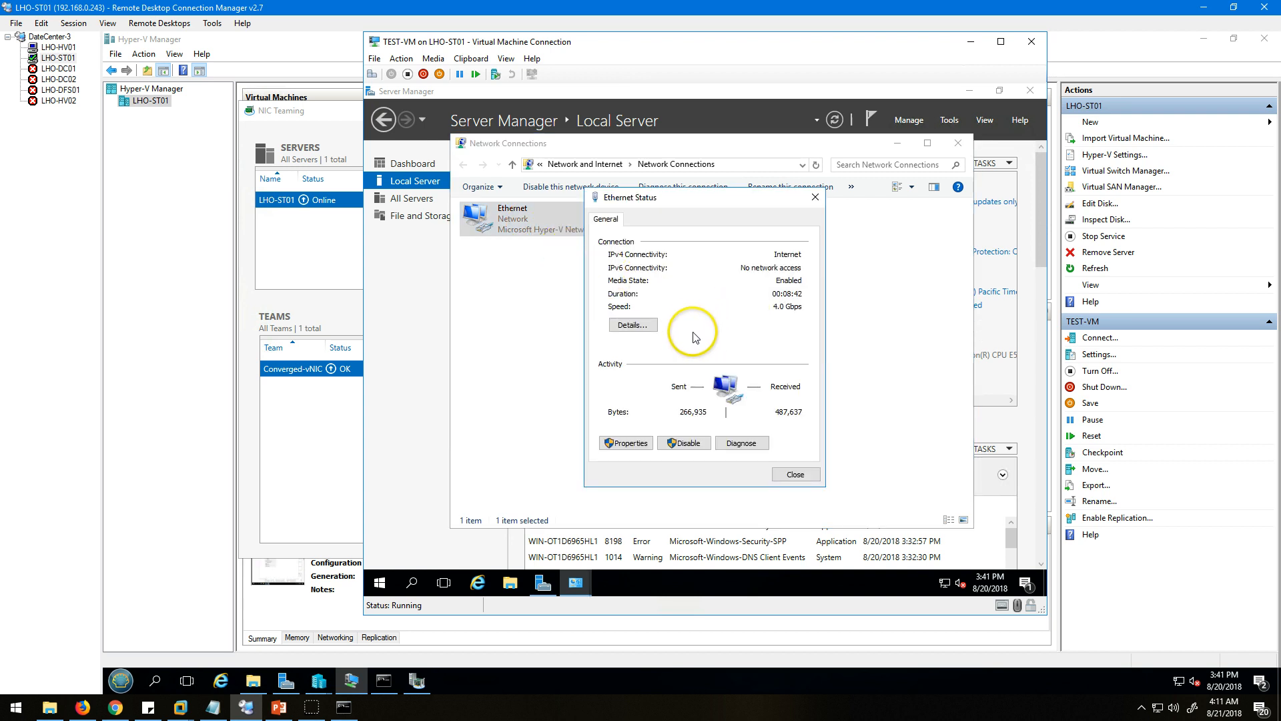
pyautogui.click(634, 327)
pyautogui.click(734, 315)
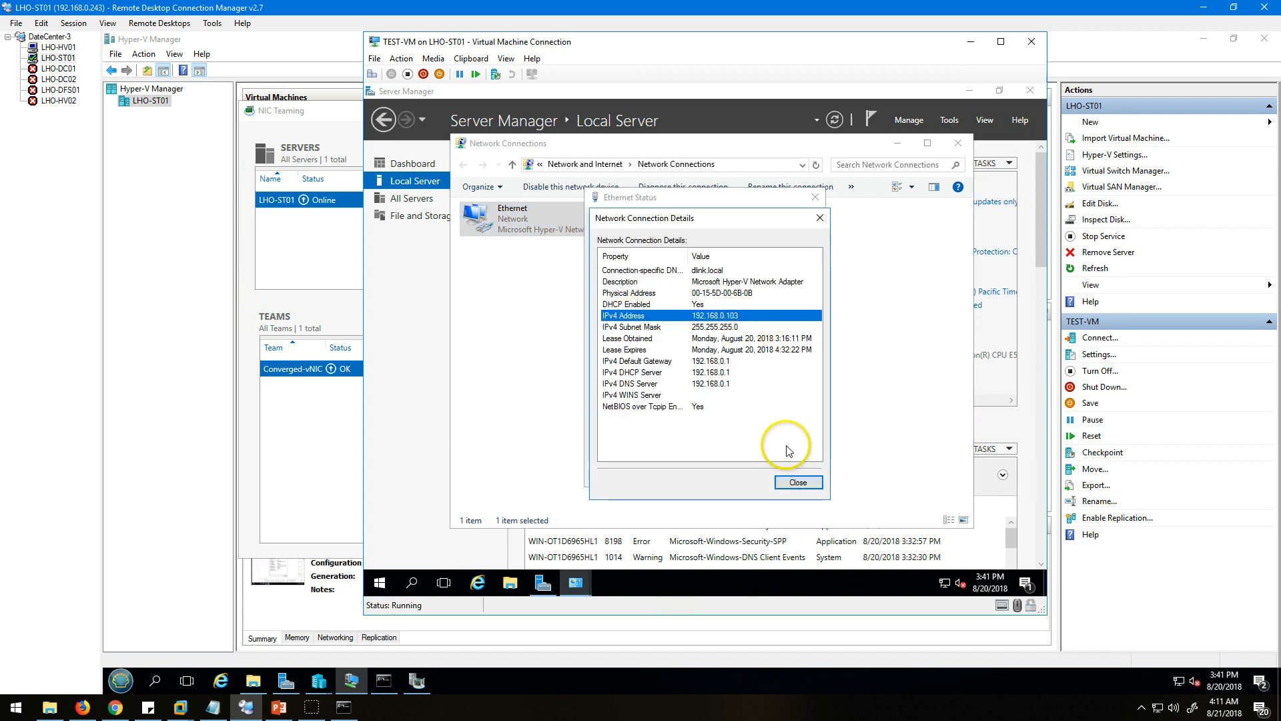
pyautogui.click(799, 484)
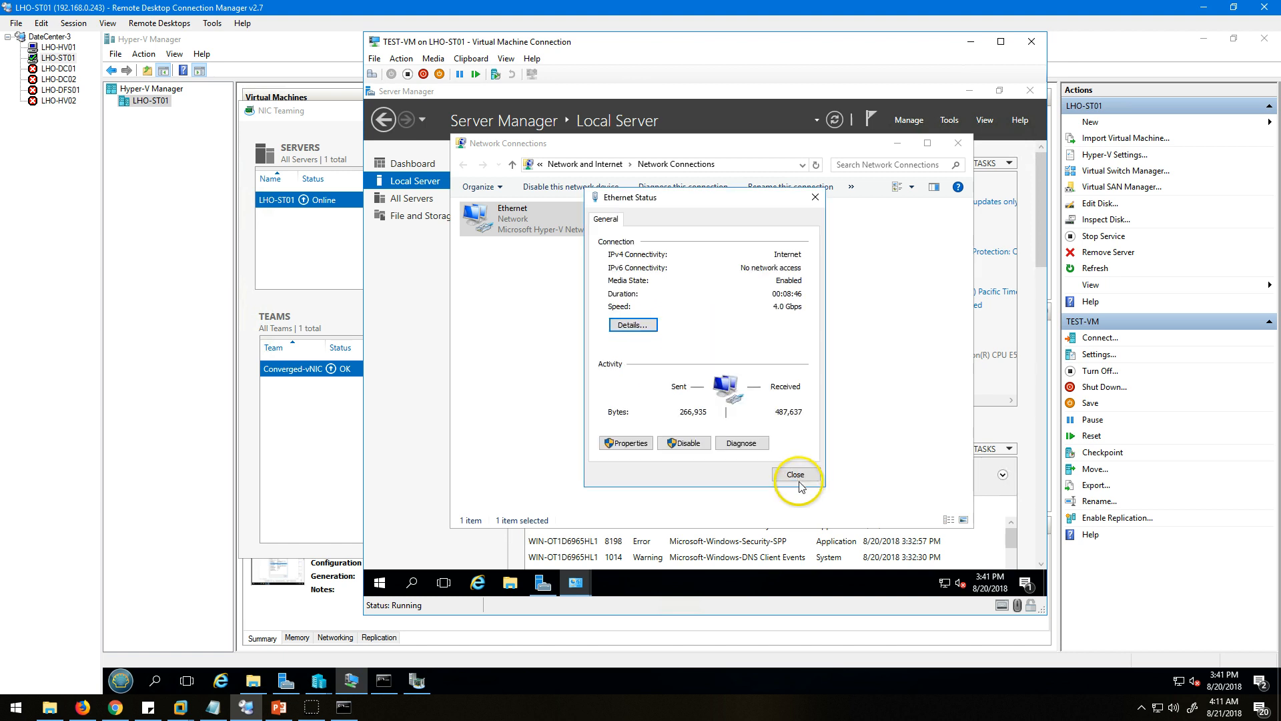
# Disable TEST-VM's Ethernet adapter, re-enable it and reopen its status.
pyautogui.click(647, 447)
pyautogui.press('Escape')
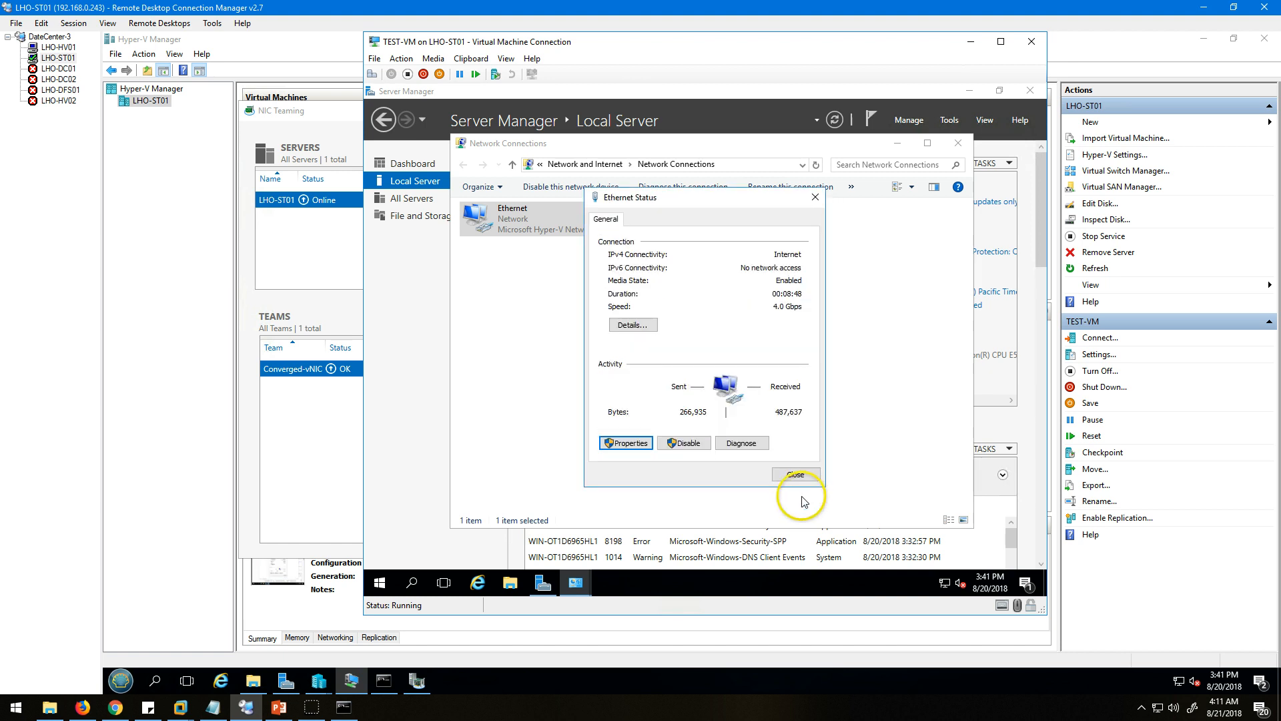
pyautogui.click(691, 452)
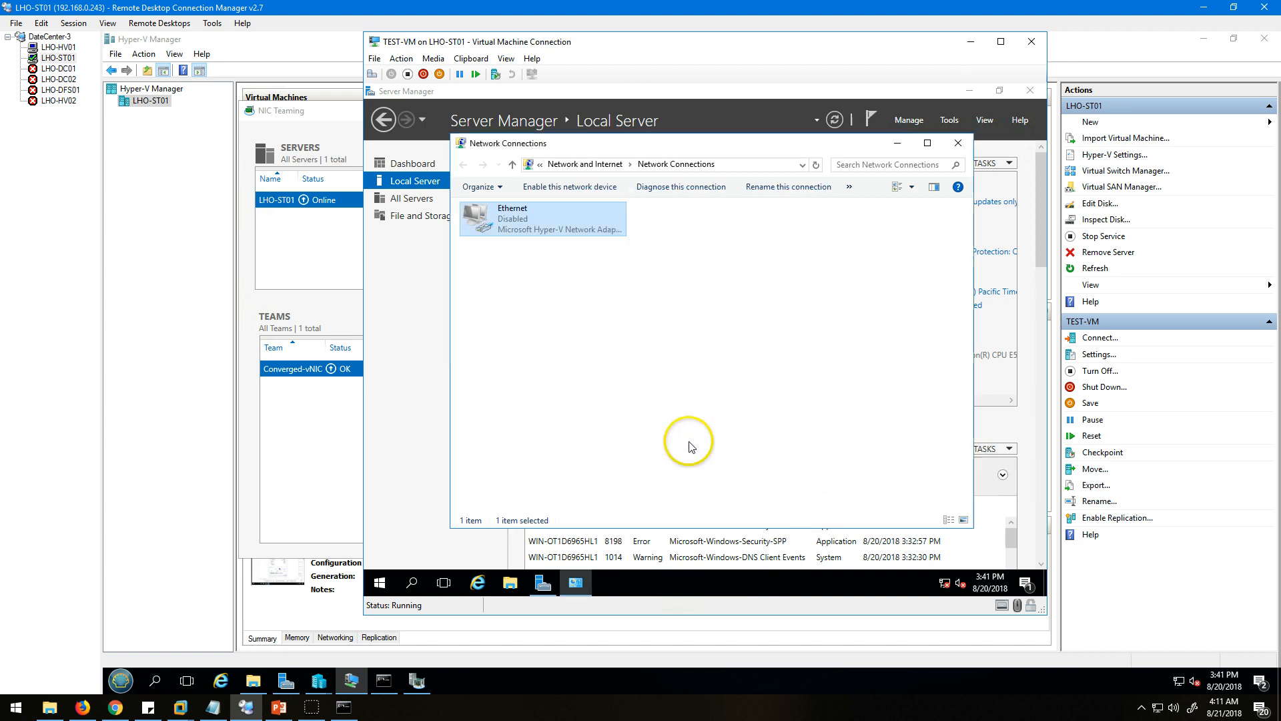
pyautogui.doubleClick(540, 231)
pyautogui.doubleClick(541, 231)
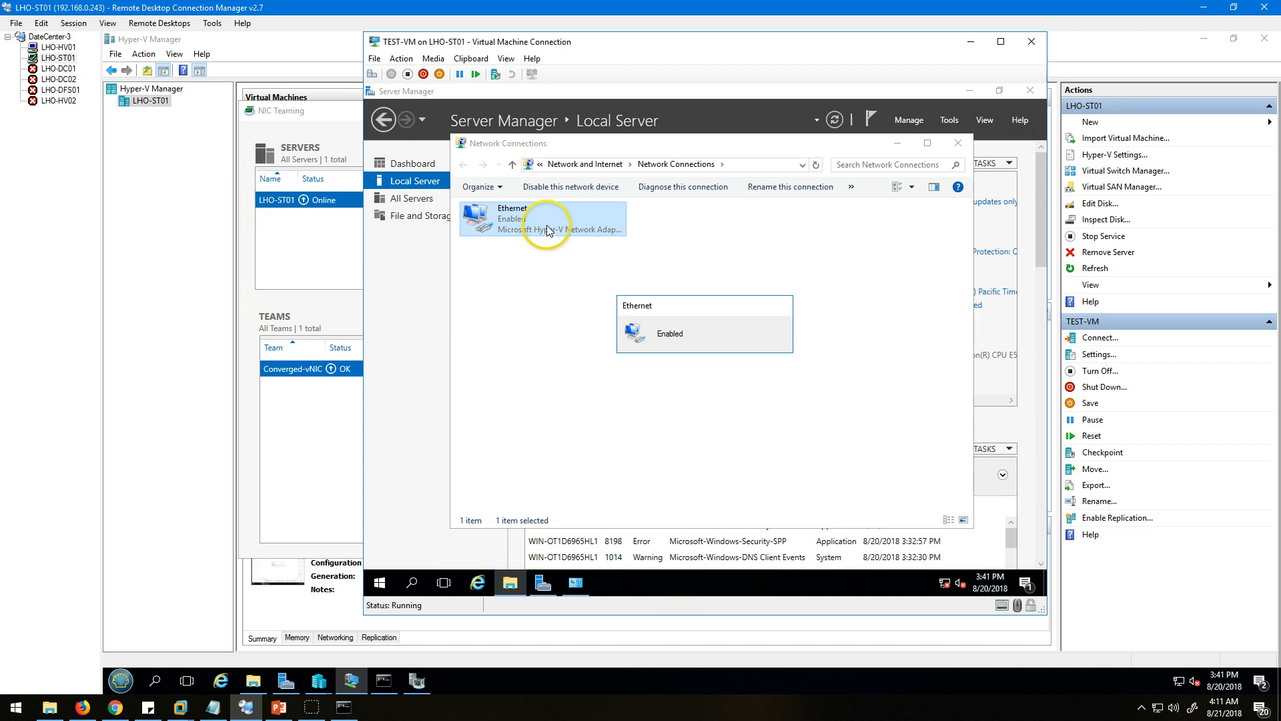
# Check the re-enabled Ethernet adapter's connection details twice for an assigned IPv4 address.
pyautogui.click(642, 324)
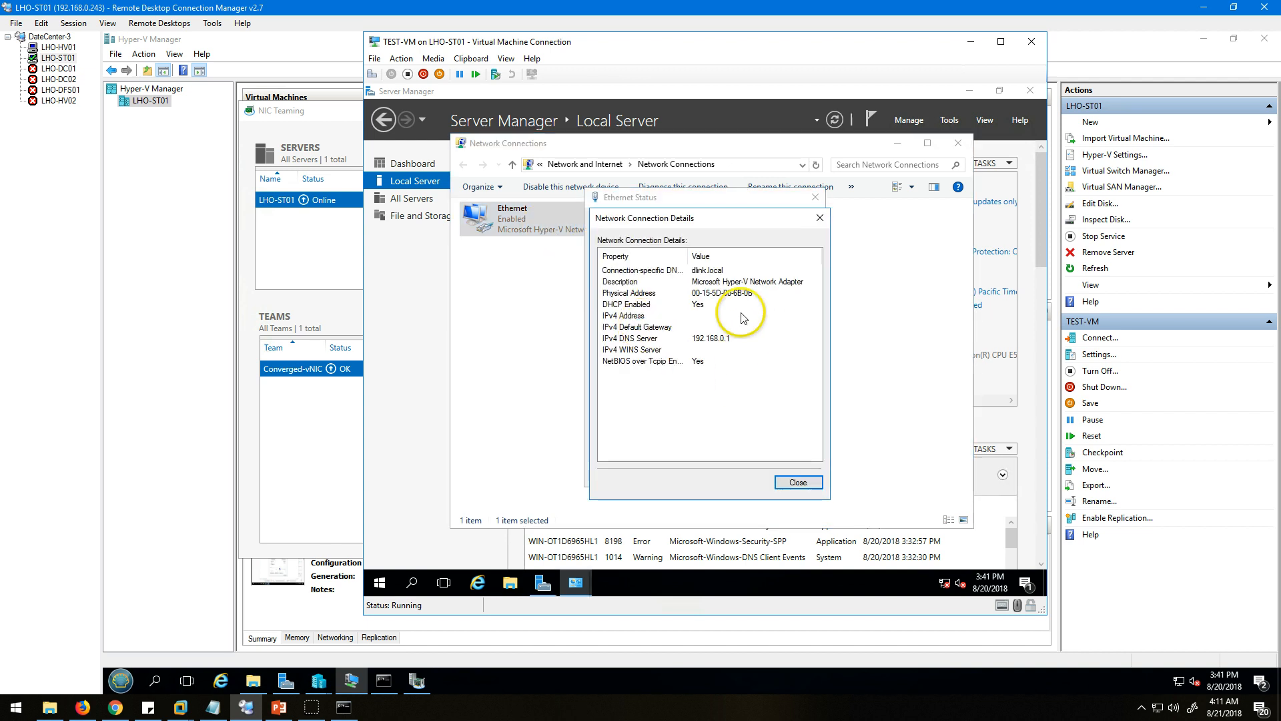
pyautogui.click(798, 481)
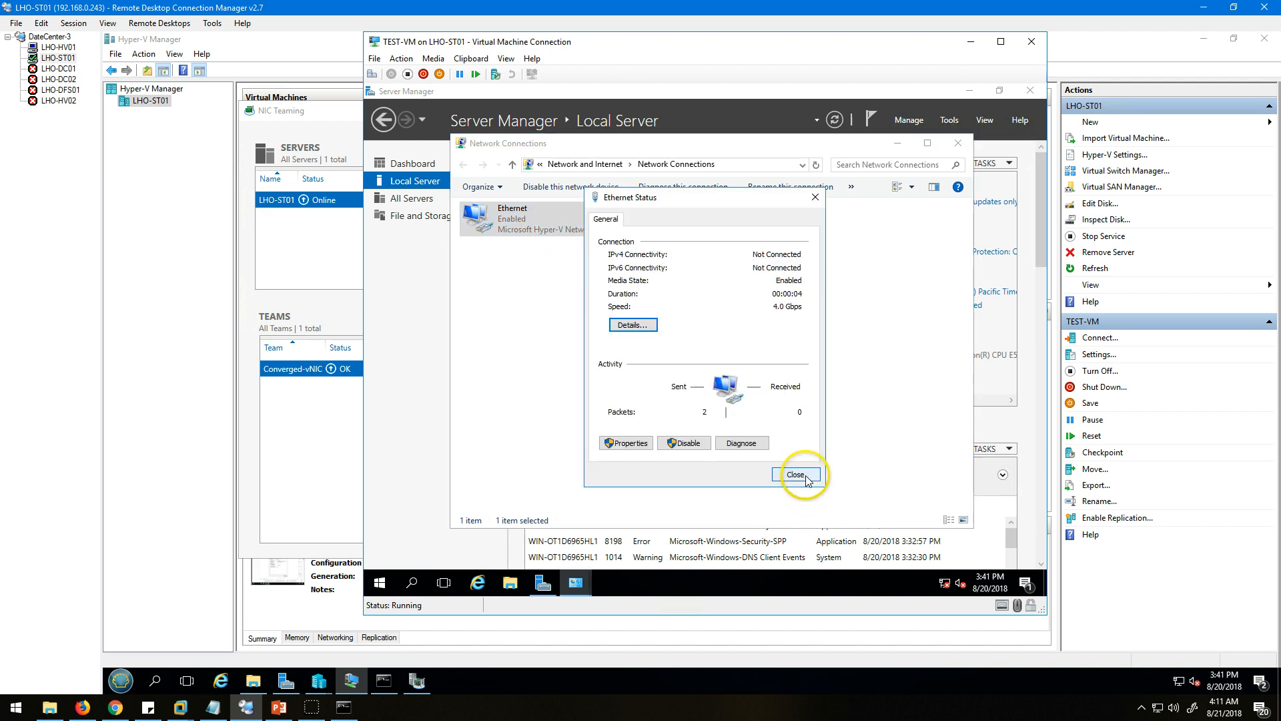
pyautogui.click(805, 483)
pyautogui.doubleClick(531, 229)
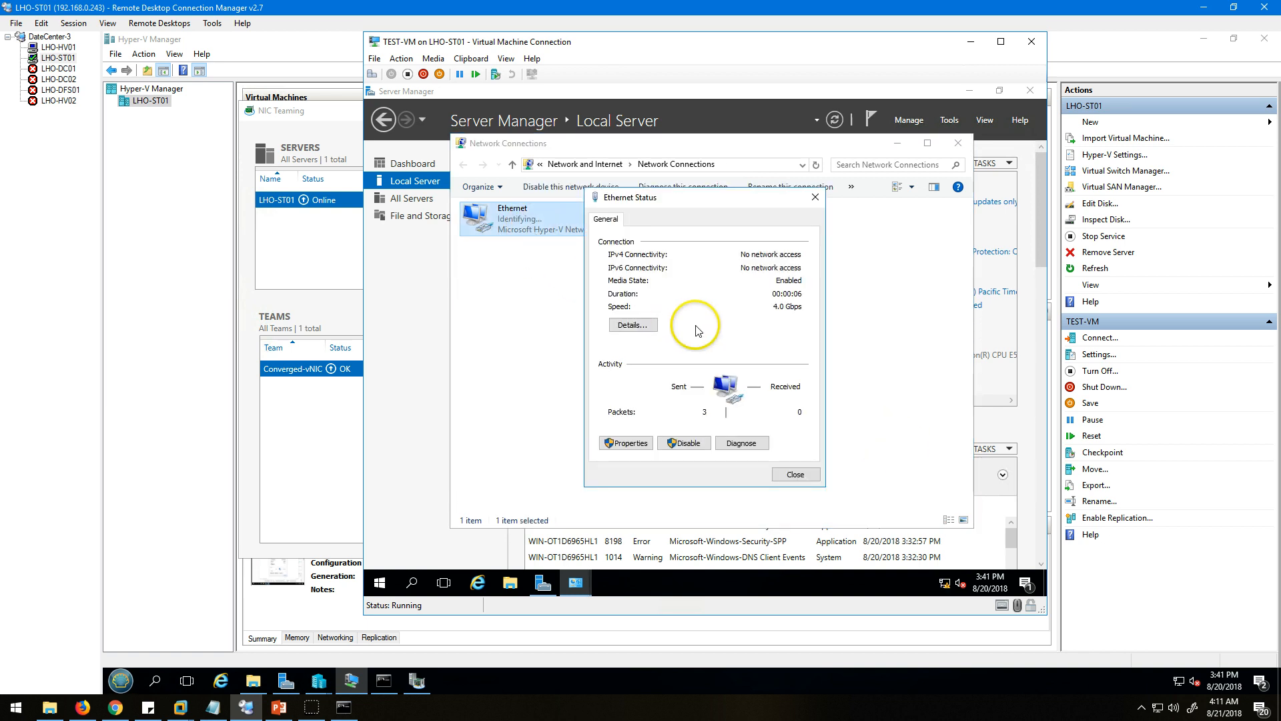
pyautogui.click(634, 324)
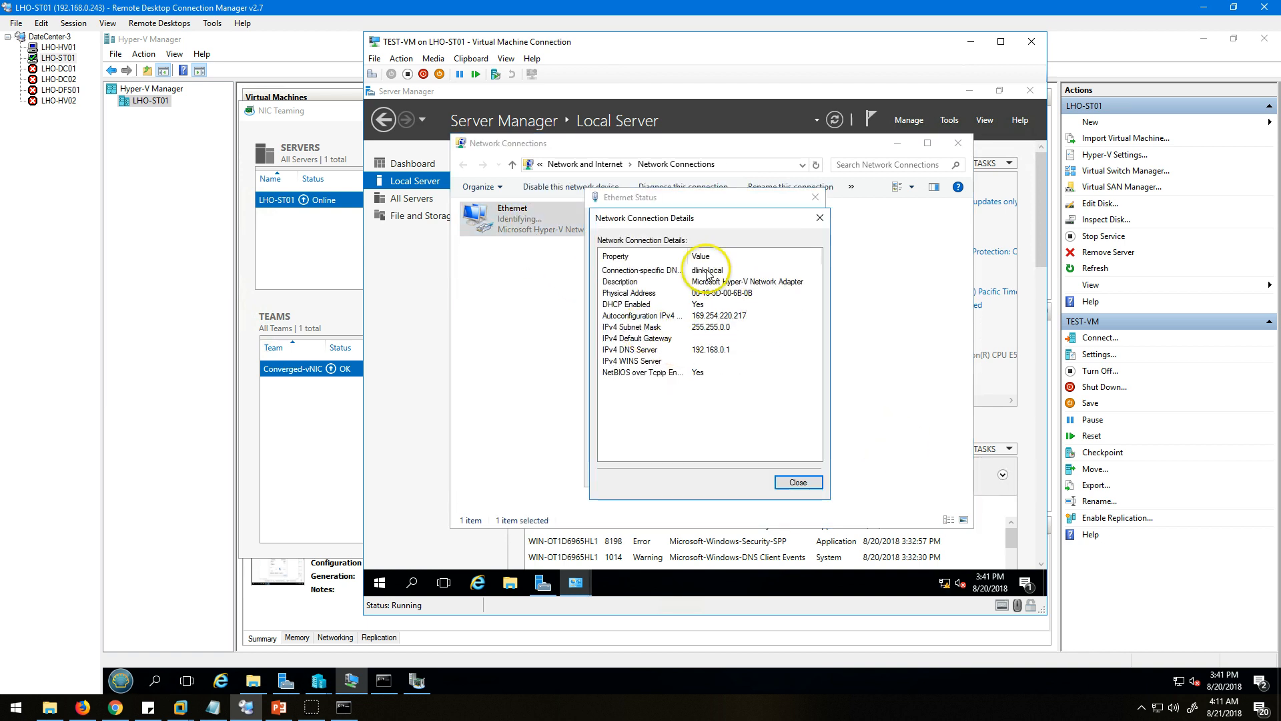
pyautogui.click(816, 485)
# Give the Ethernet adapter static IPv4 address 192.168.40.101, mask 255.255.255.0, gateway 192.168.40.1 and DNS servers 192.168.0.1 and 8.8.8.8, and close its dialogs.
pyautogui.click(634, 447)
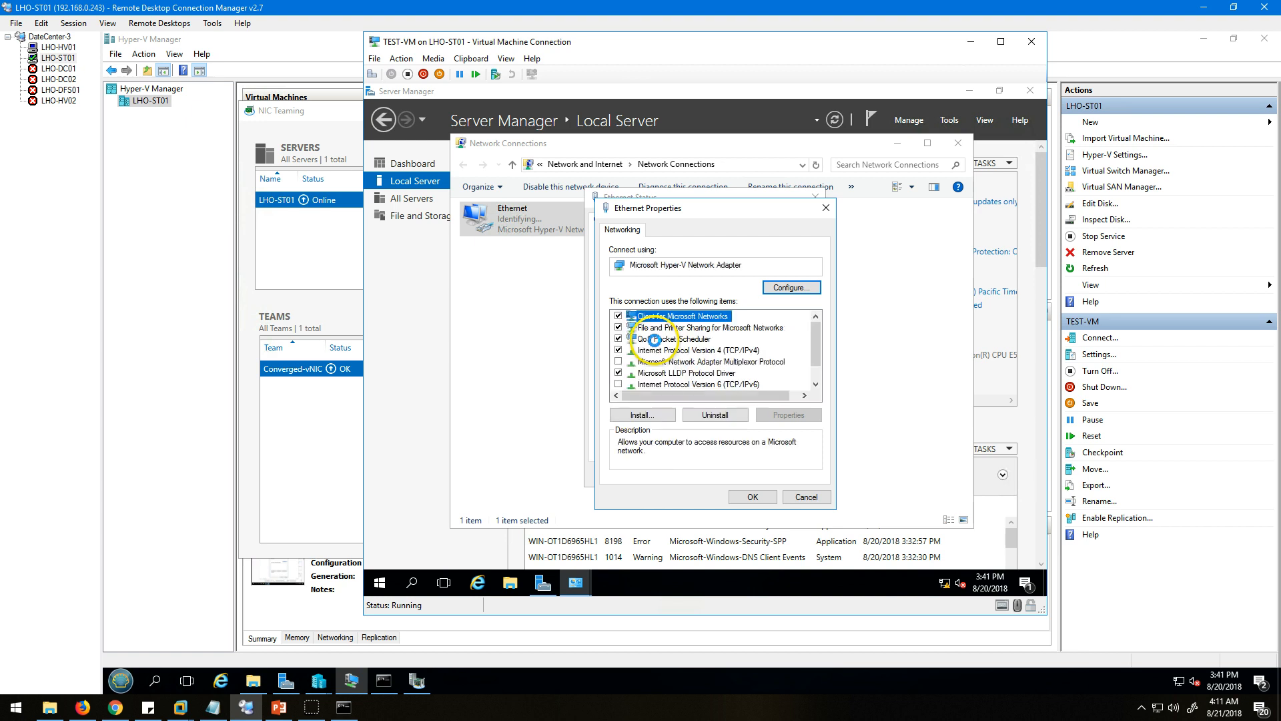
pyautogui.click(715, 349)
pyautogui.click(789, 414)
pyautogui.click(667, 355)
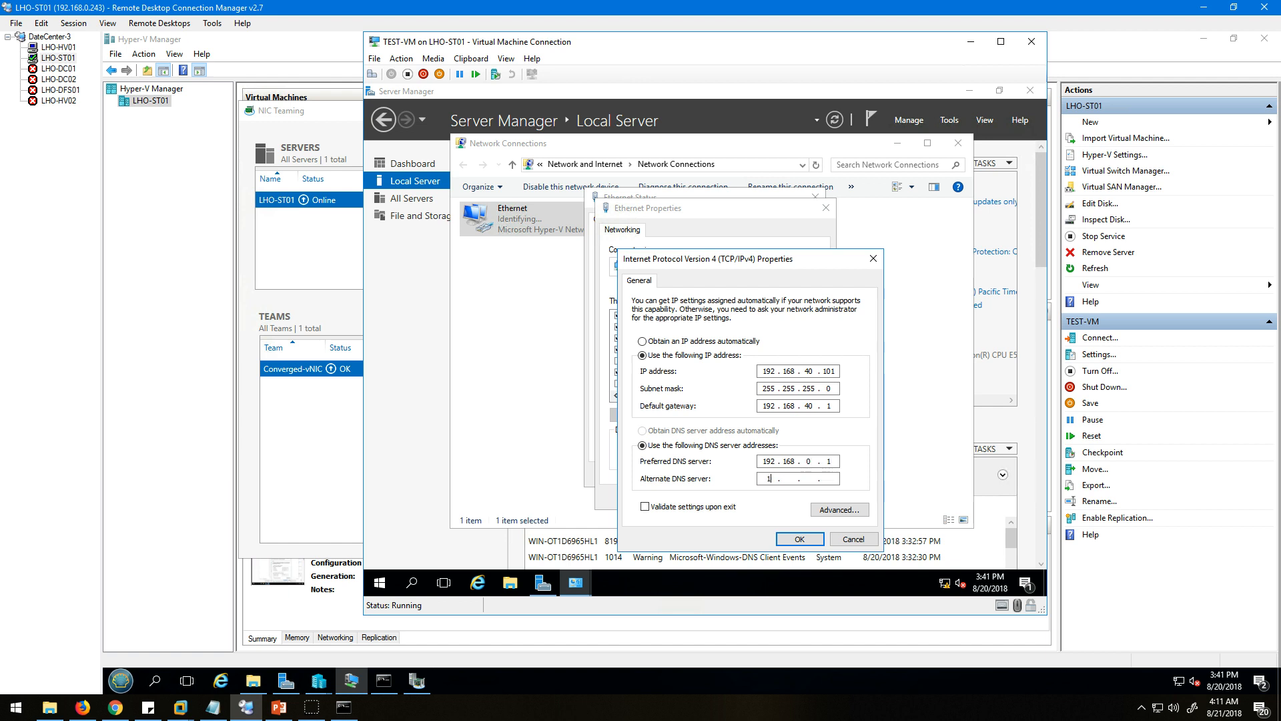
pyautogui.press('Return')
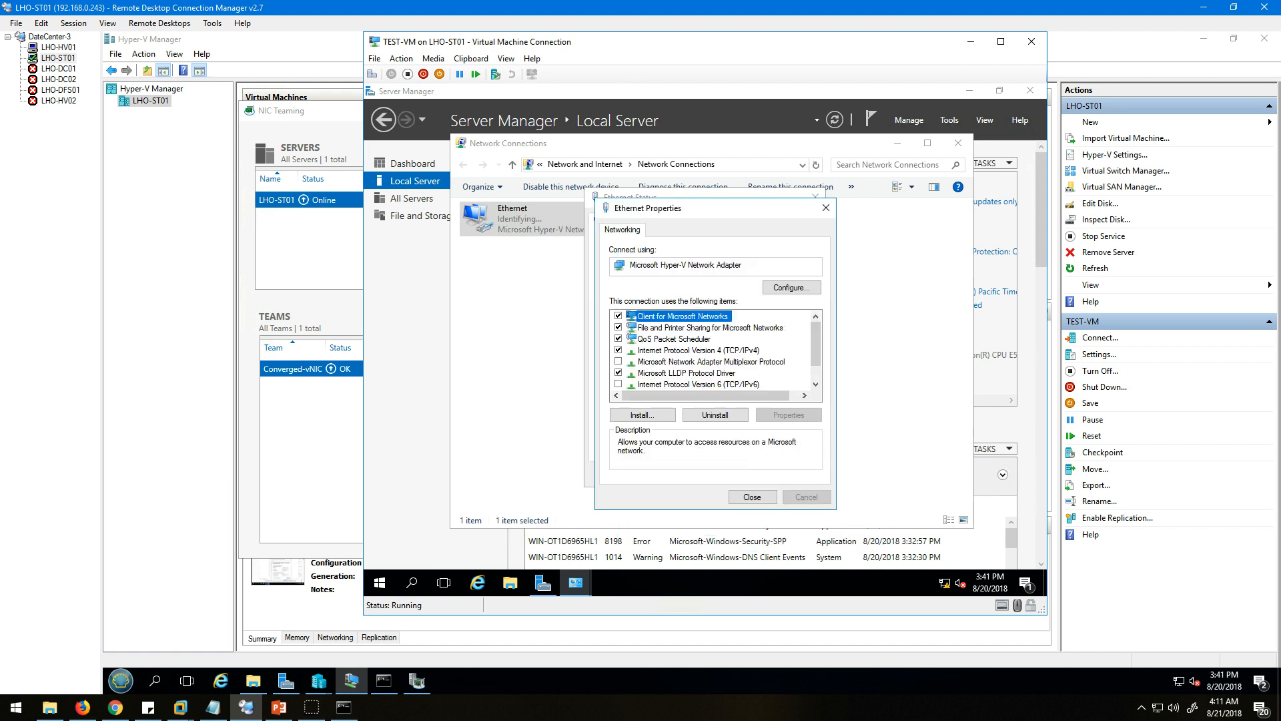
pyautogui.click(698, 350)
pyautogui.click(787, 415)
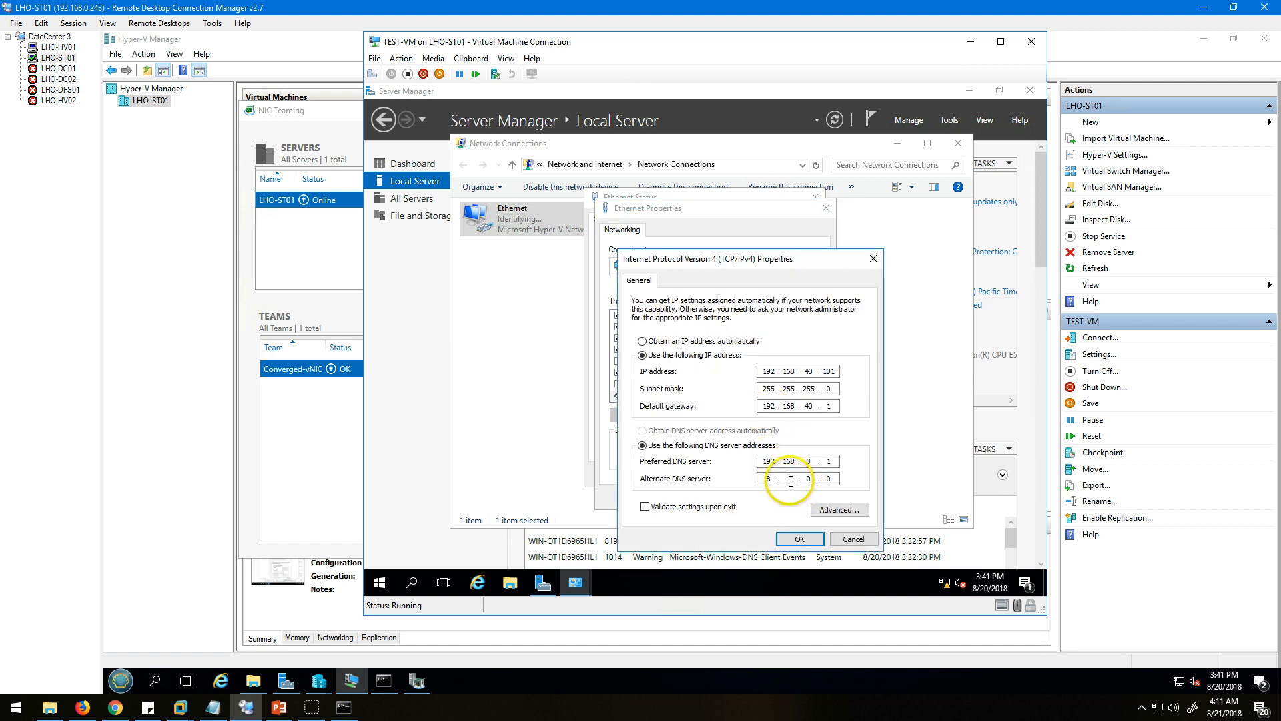
pyautogui.click(800, 539)
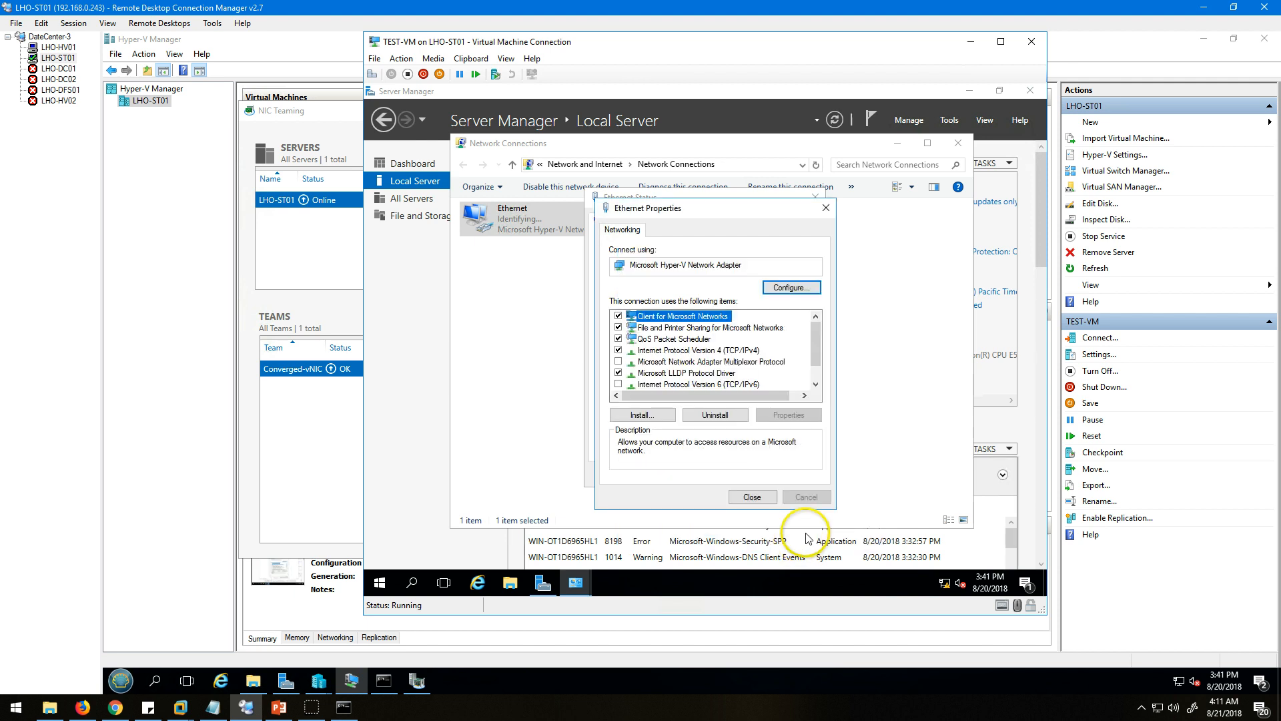
pyautogui.click(757, 498)
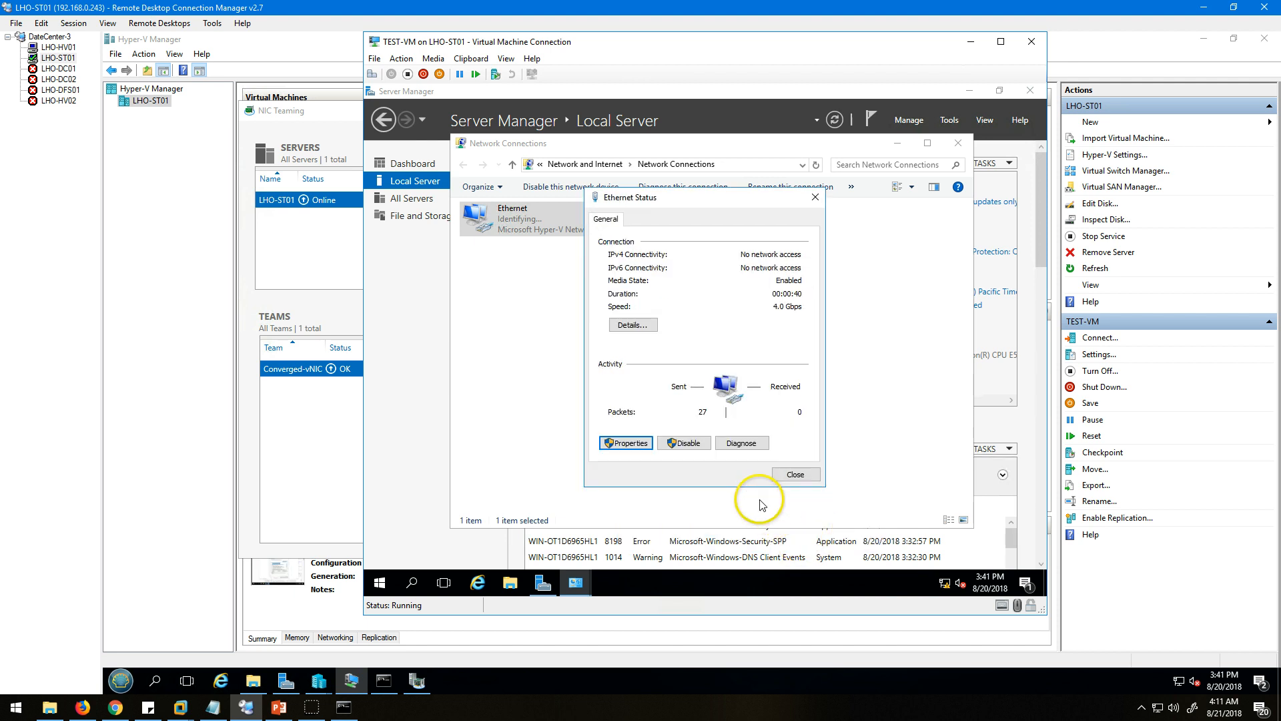
pyautogui.click(796, 475)
# Open a command prompt in TEST-VM and ping its own address 192.168.40.101, then the gateway 192.168.40.1.
pyautogui.rightClick(385, 578)
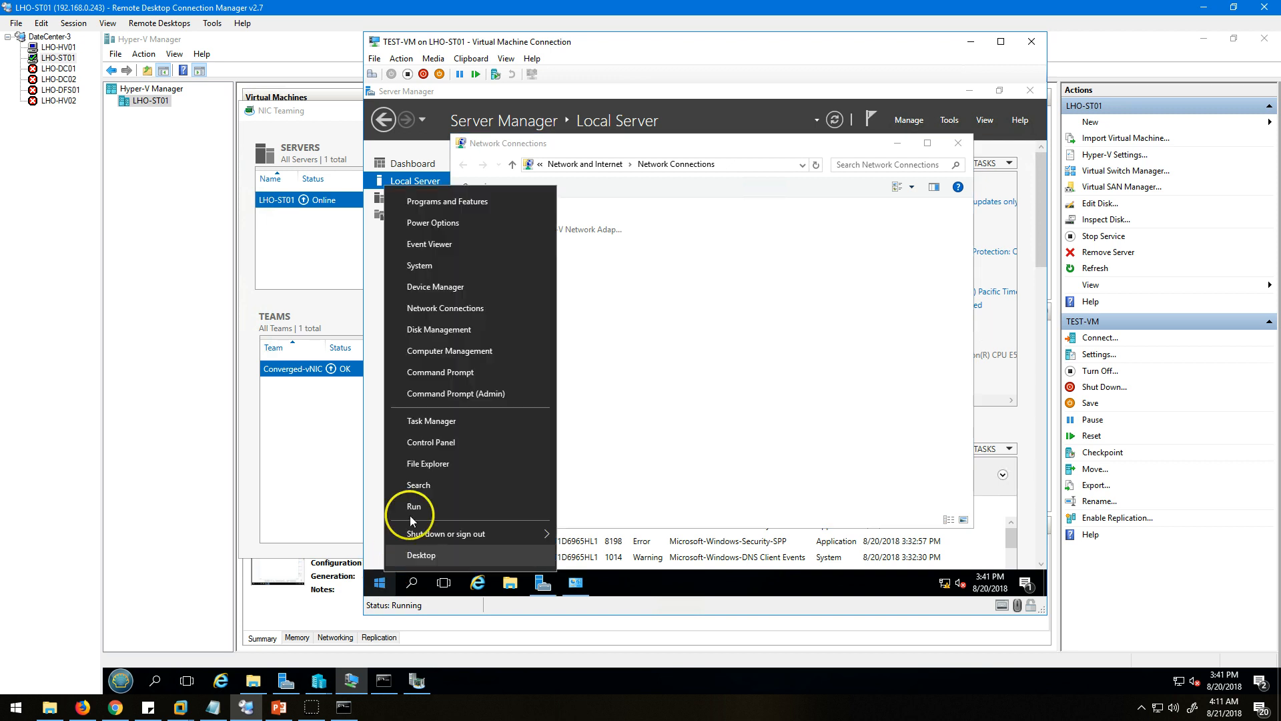
pyautogui.click(447, 375)
pyautogui.moveTo(678, 139); pyautogui.dragTo(686, 267)
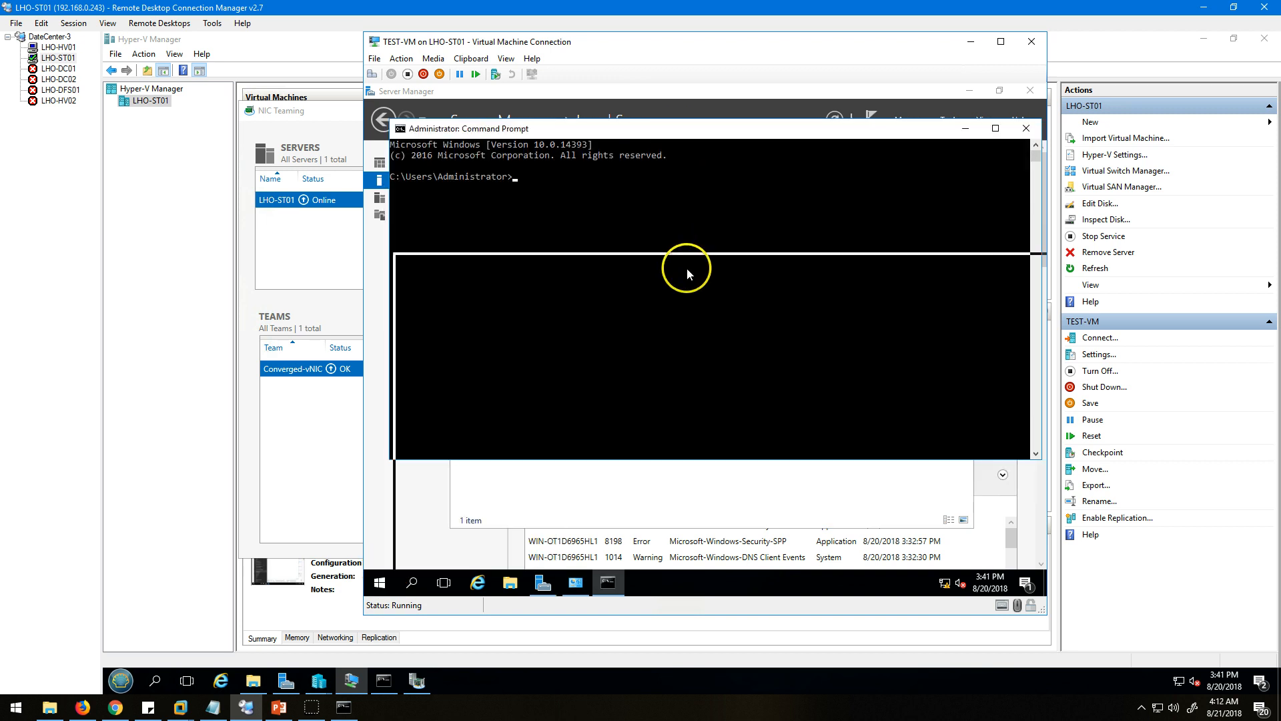
pyautogui.click(680, 373)
pyautogui.write('ping ')
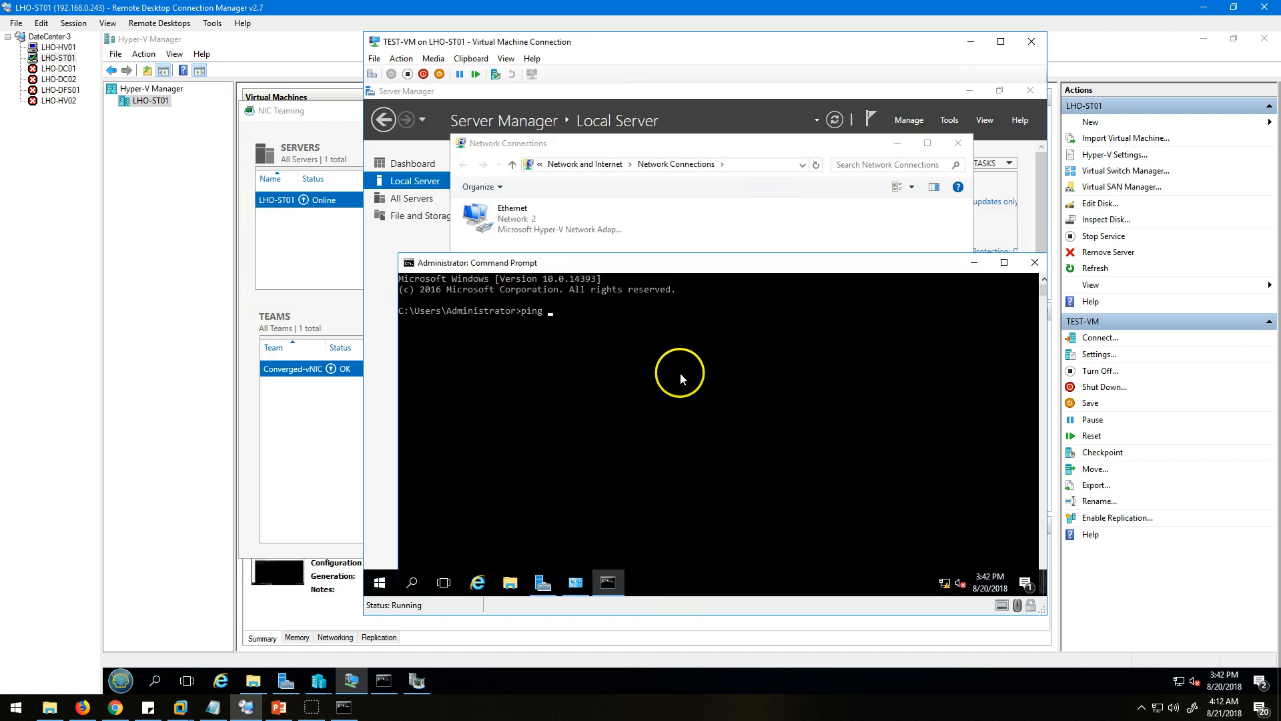
pyautogui.write('192.168.40.101')
pyautogui.press('Return')
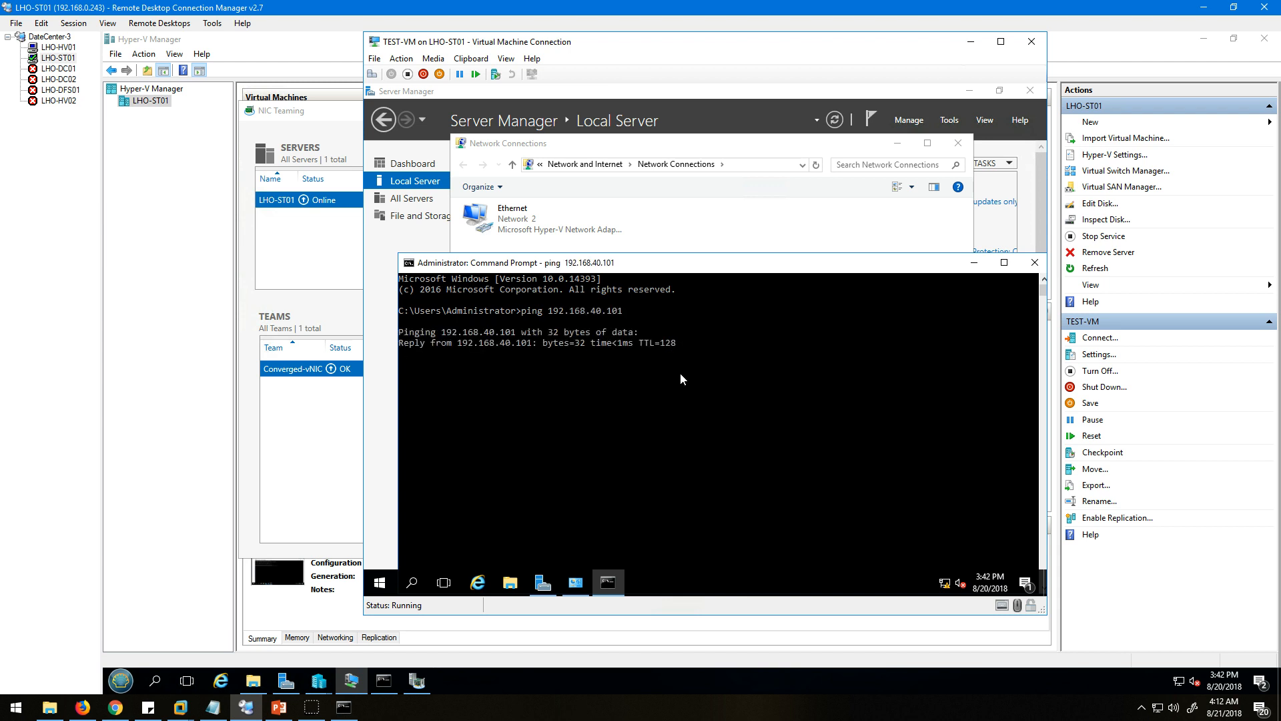
pyautogui.hotkey('ctrl', 'c')
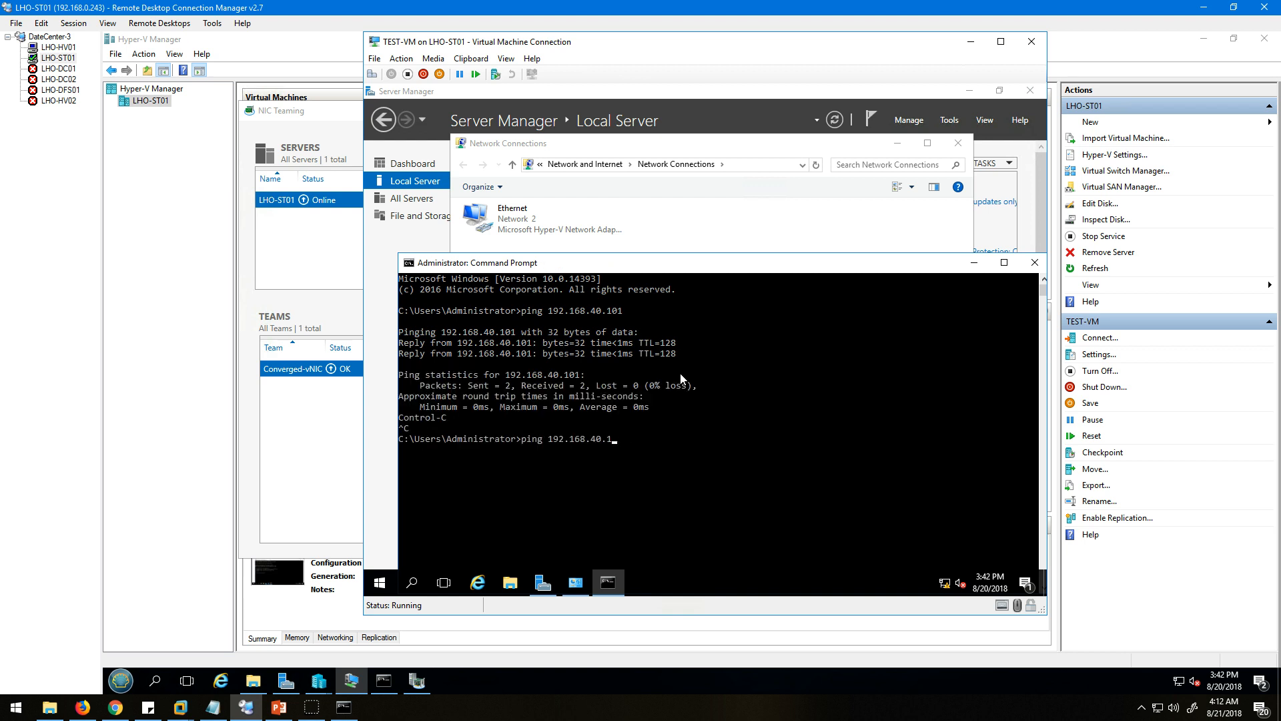
pyautogui.press('Return')
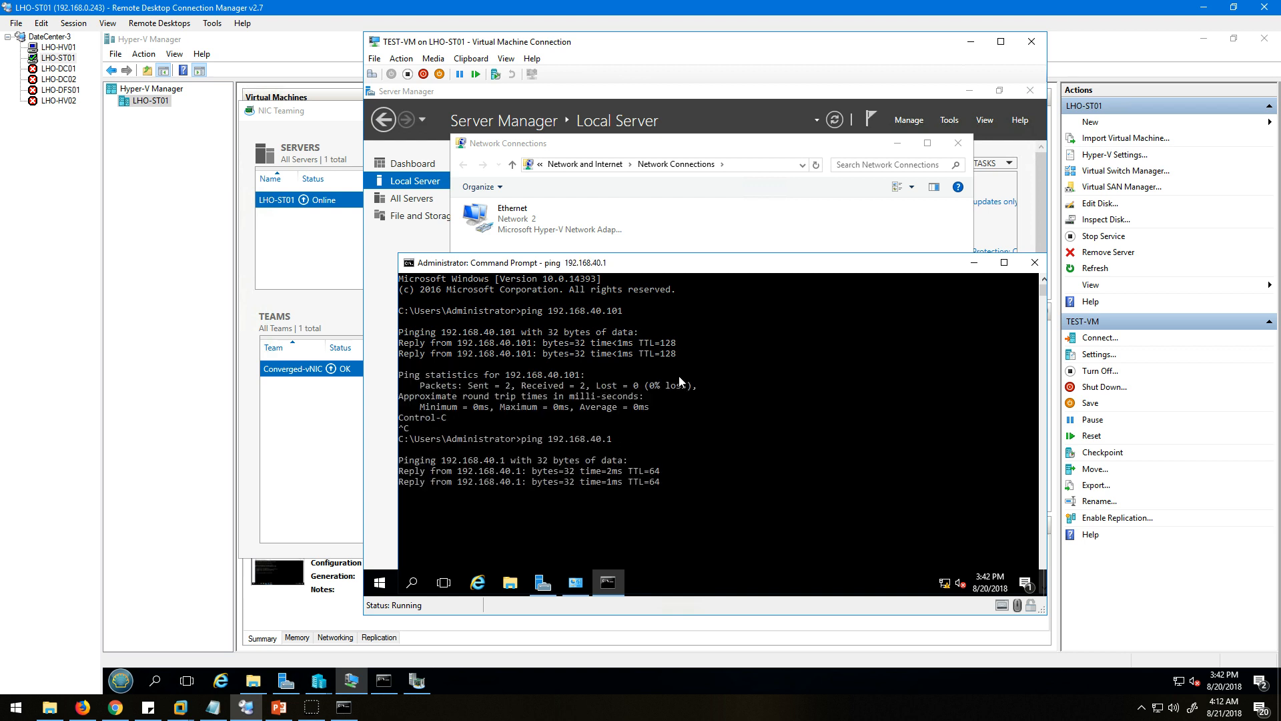
# Switch to the SG300 web interface in Chrome and examine its IPv4 routes and the VLAN 40 entry among the IPv4 interfaces.
pyautogui.click(115, 706)
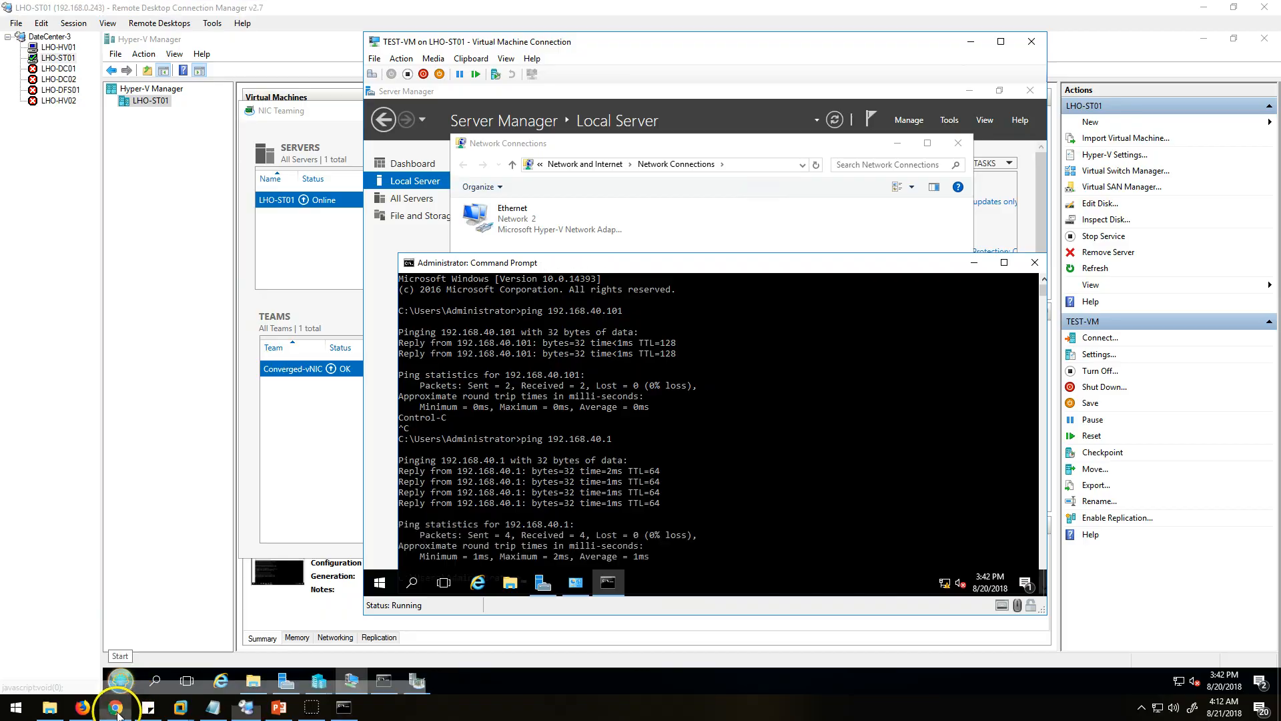
pyautogui.click(53, 221)
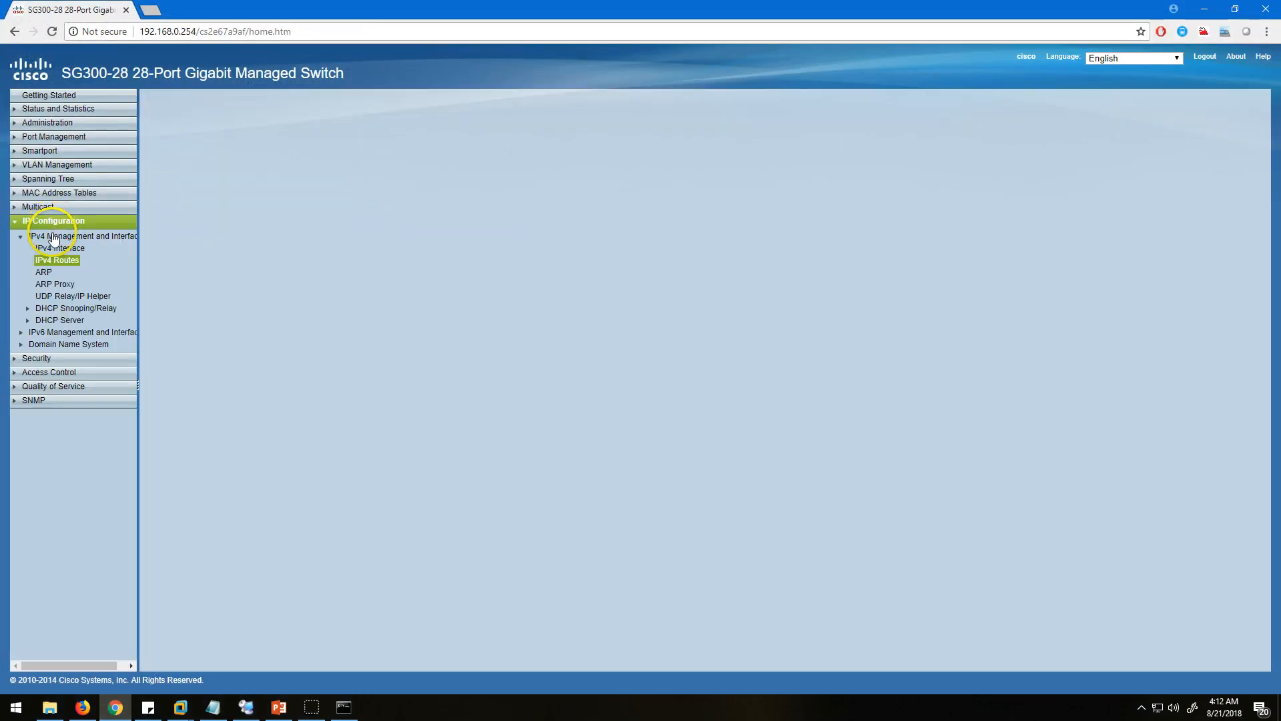
pyautogui.click(61, 261)
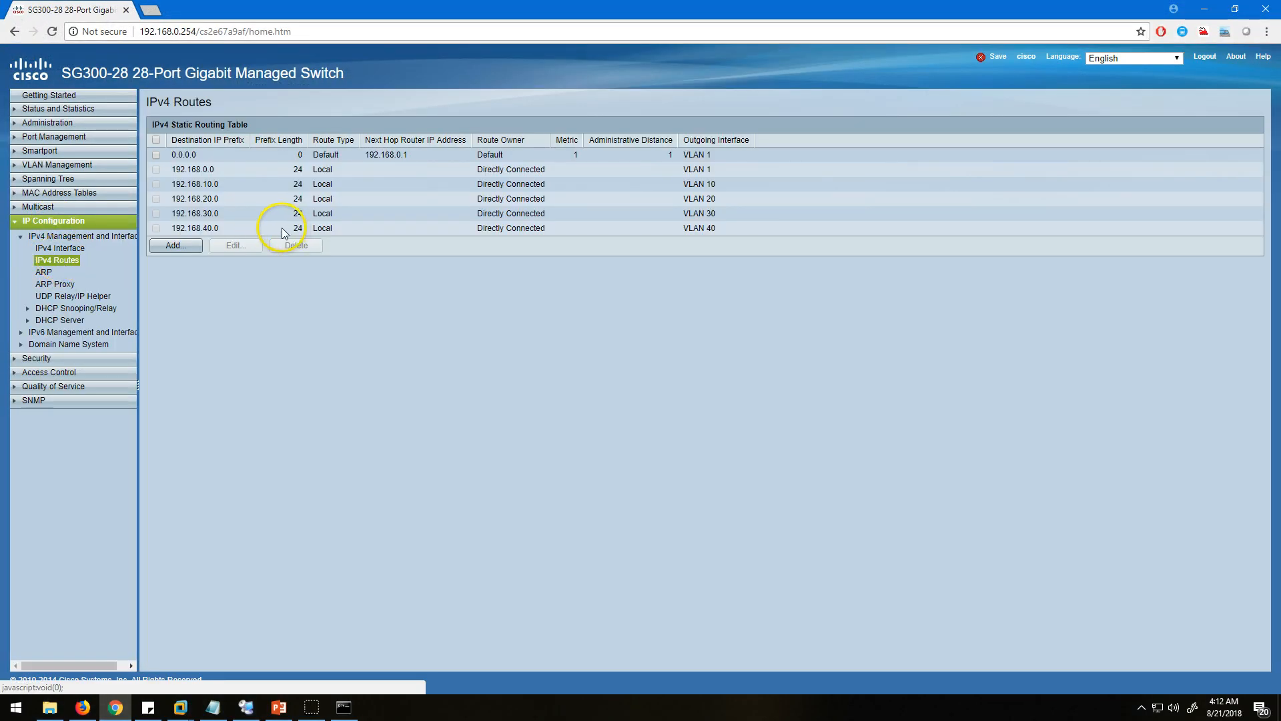
pyautogui.click(64, 249)
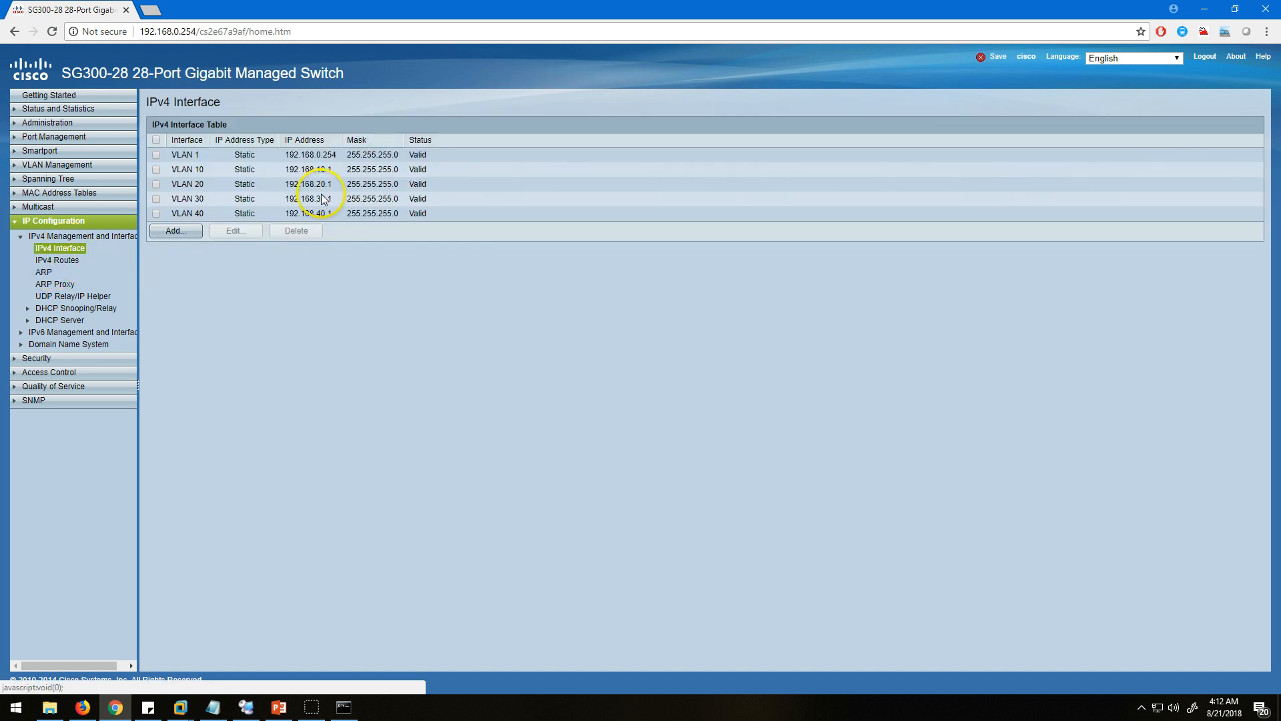
pyautogui.moveTo(429, 213); pyautogui.dragTo(184, 213)
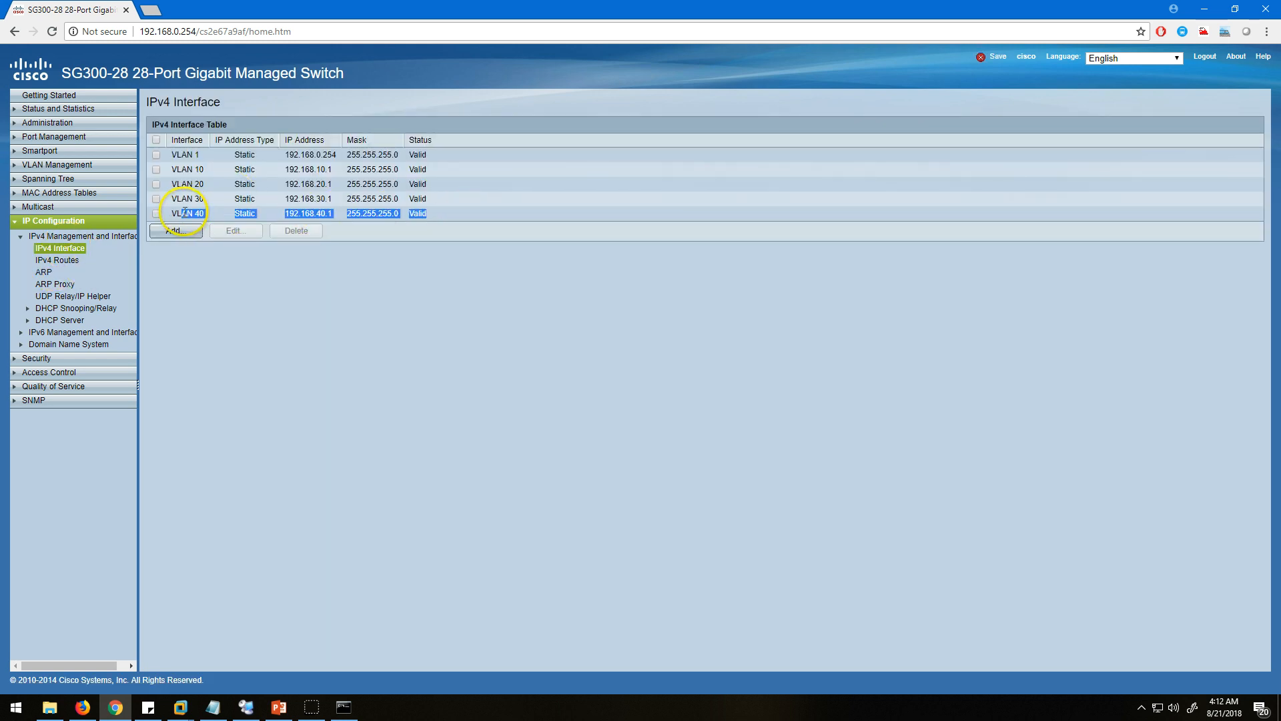
pyautogui.click(391, 355)
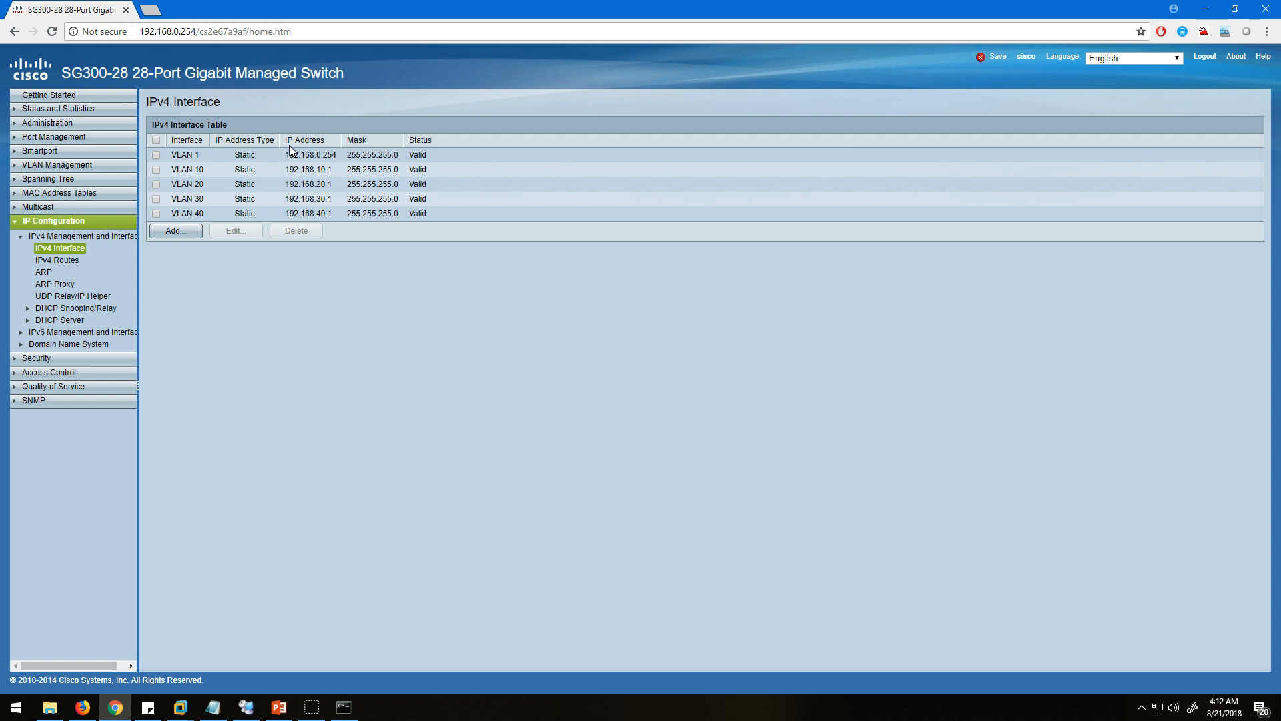
pyautogui.click(56, 260)
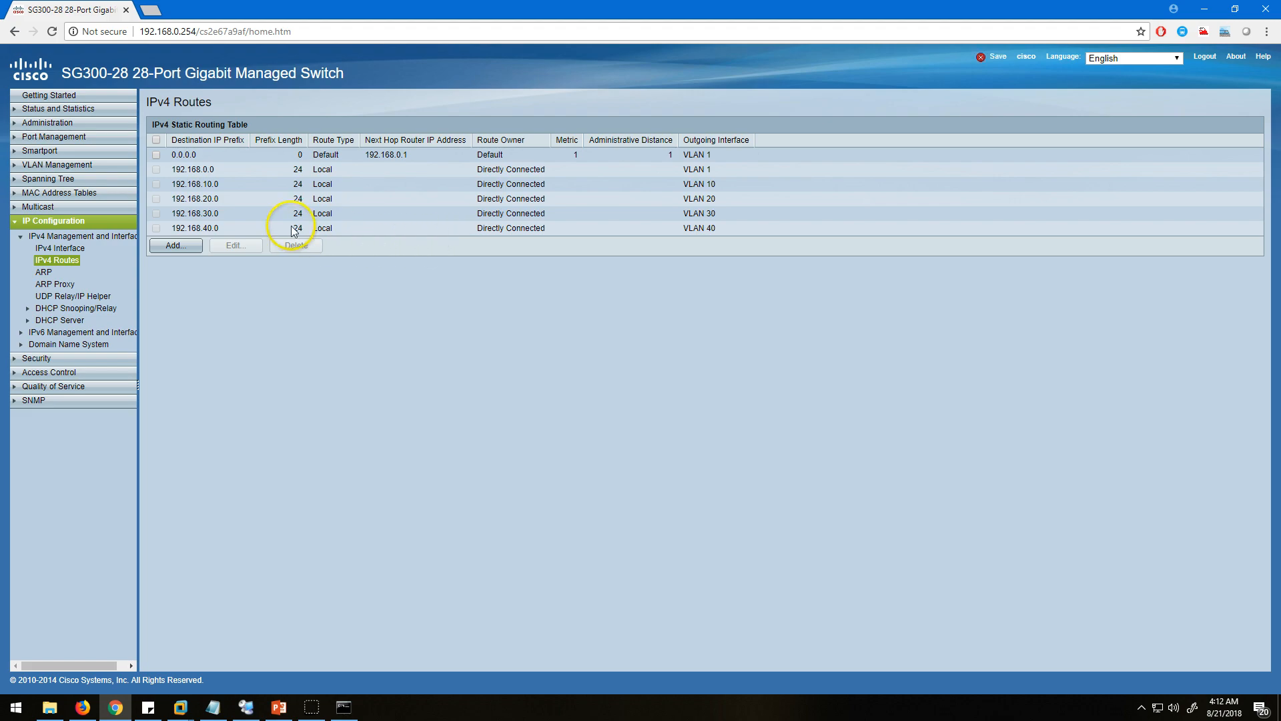
# Return to TEST-VM's command prompt in Remote Desktop Connection Manager, ping the VLAN 30 gateway 192.168.30.1 and stop the ping.
pyautogui.click(115, 707)
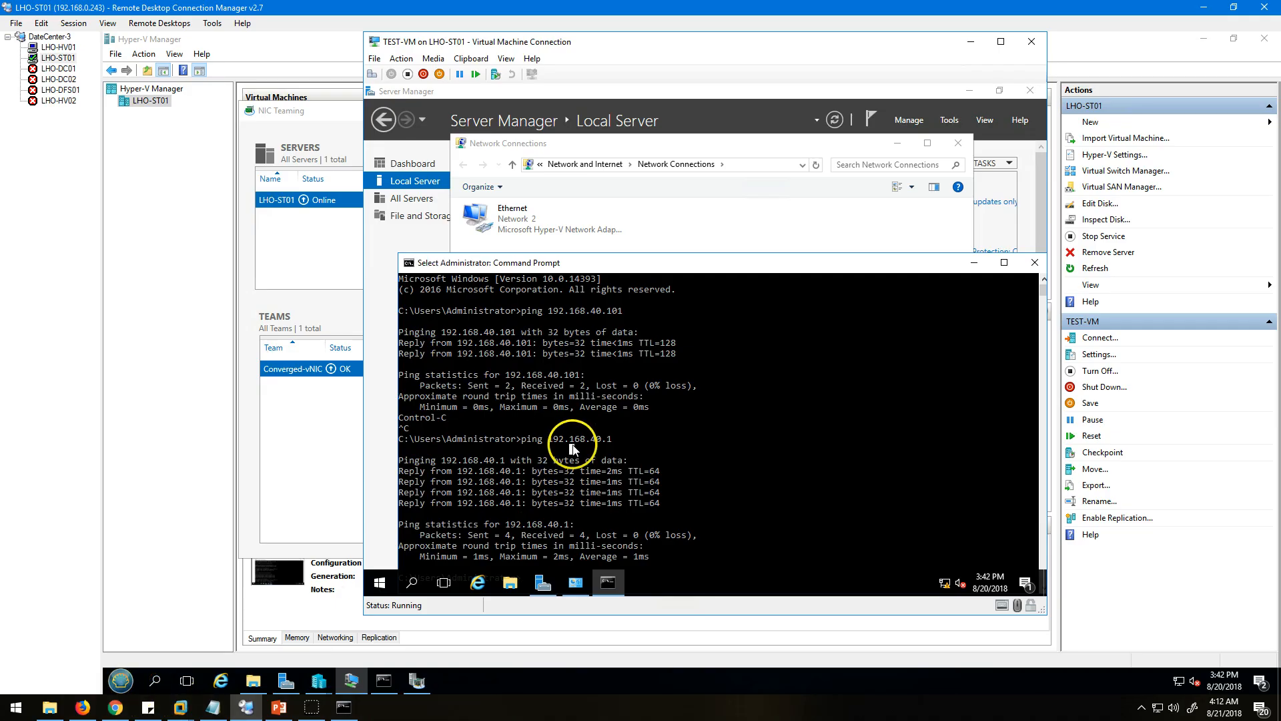
pyautogui.moveTo(675, 264); pyautogui.dragTo(700, 176)
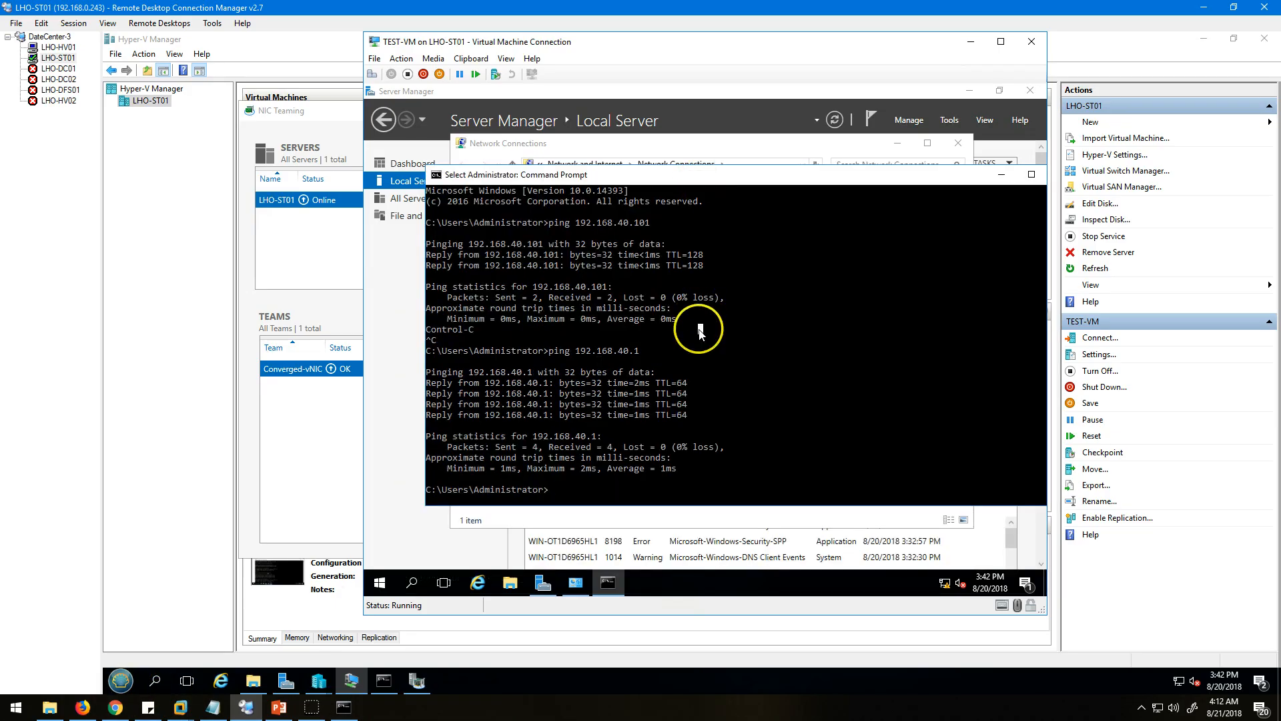
pyautogui.press('Up')
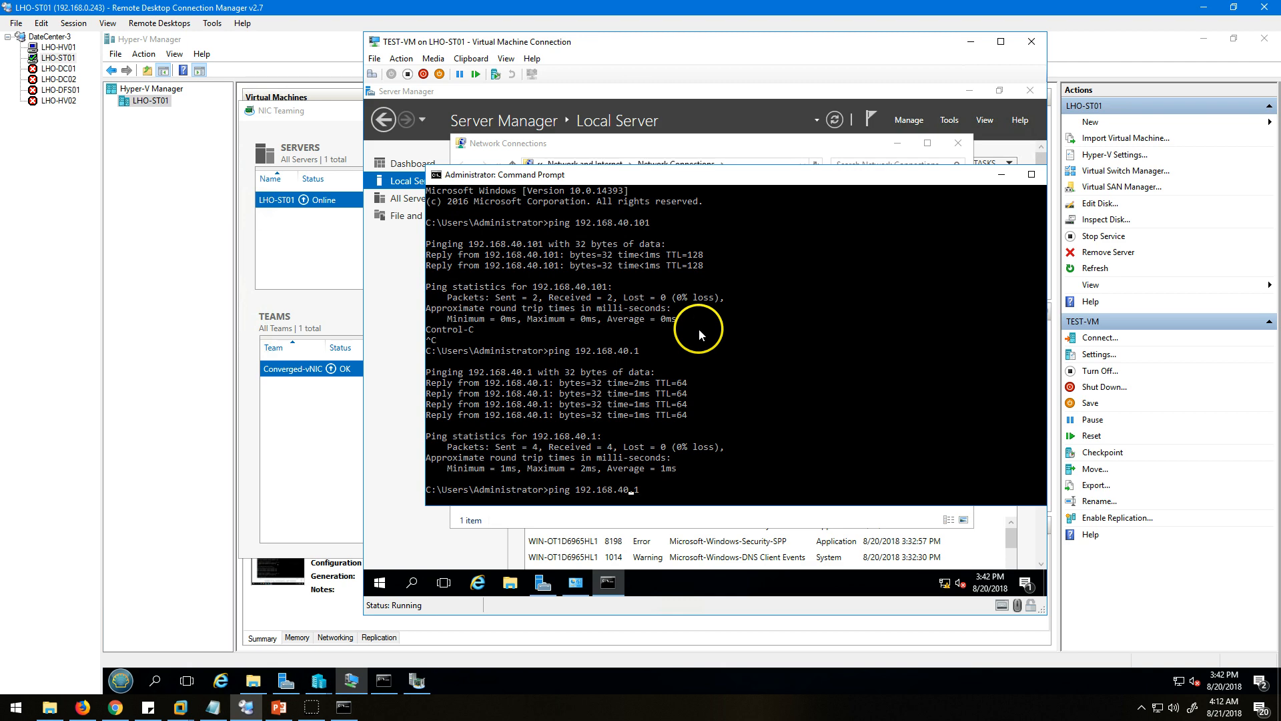
pyautogui.press('BackSpace')
pyautogui.press('BackSpace')
pyautogui.press('BackSpace')
pyautogui.press('BackSpace')
pyautogui.write('30.1')
pyautogui.press('Return')
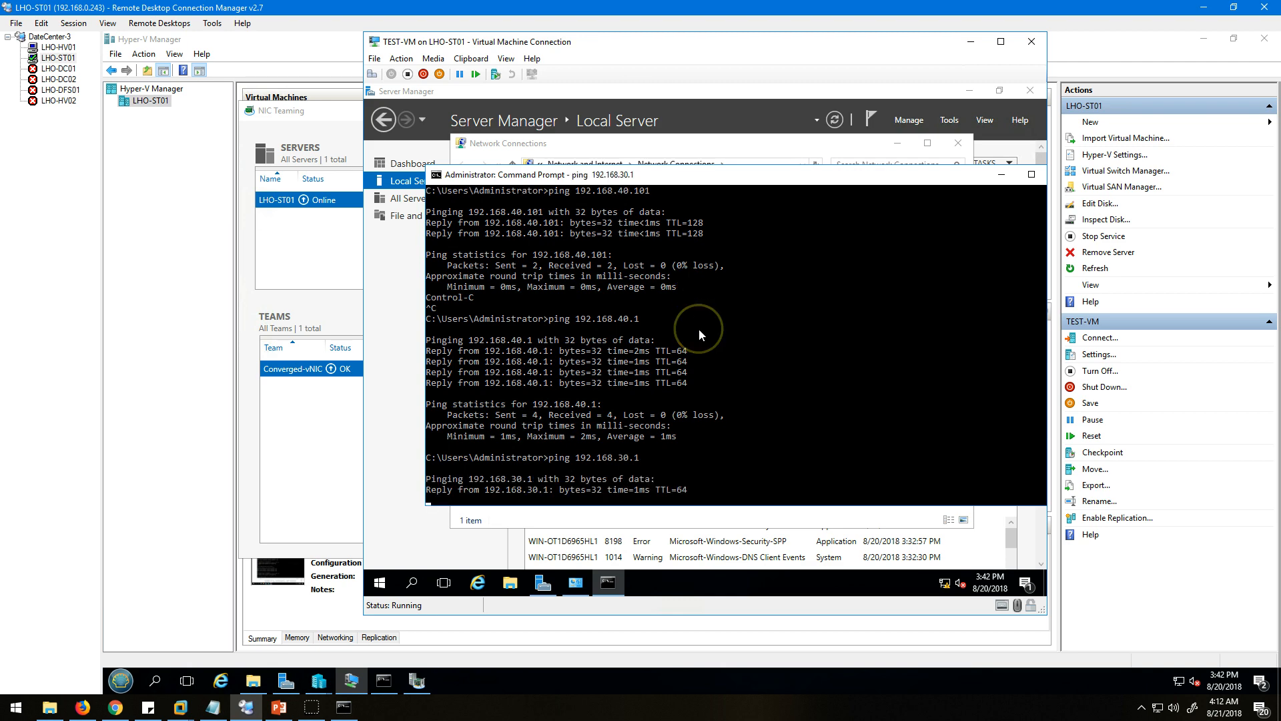
pyautogui.hotkey('ctrl', 'c')
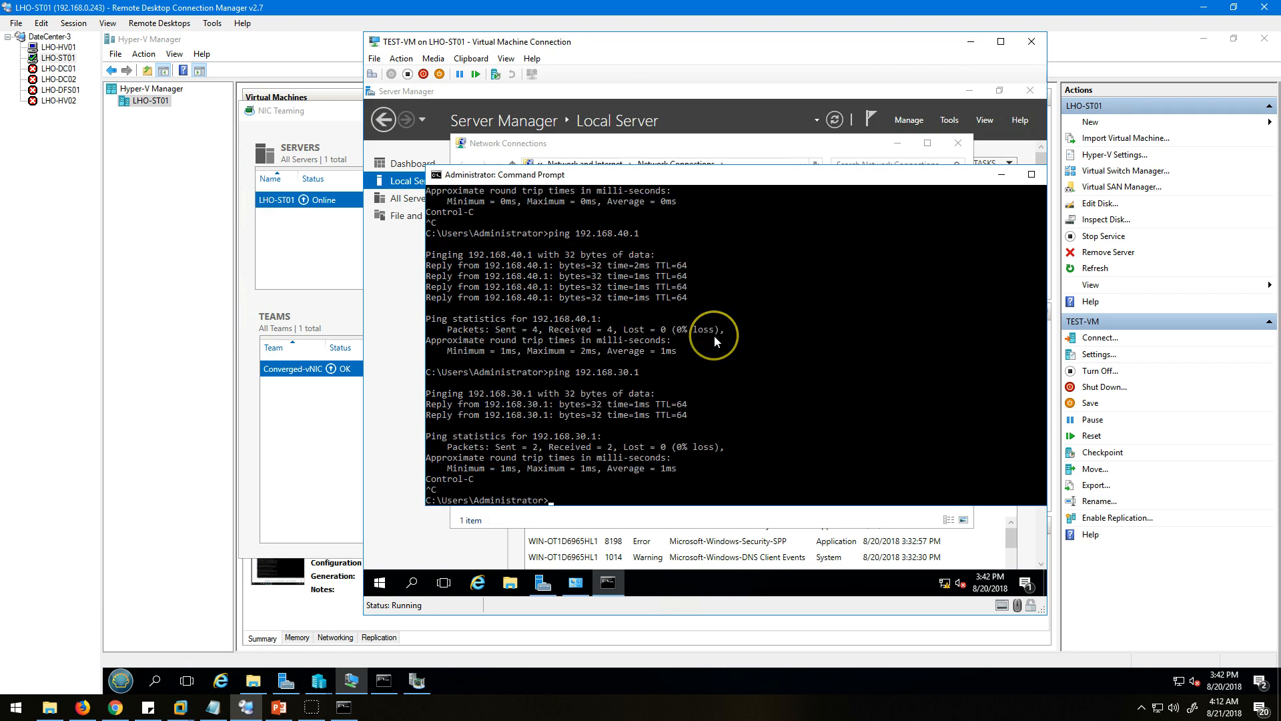
# Ping the VLAN 20 gateway 192.168.20.1 from TEST-VM's command prompt and stop the ping.
pyautogui.press('Up')
pyautogui.press('Left')
pyautogui.press('Left')
pyautogui.press('Left')
pyautogui.press('BackSpace')
pyautogui.write('2')
pyautogui.press('Return')
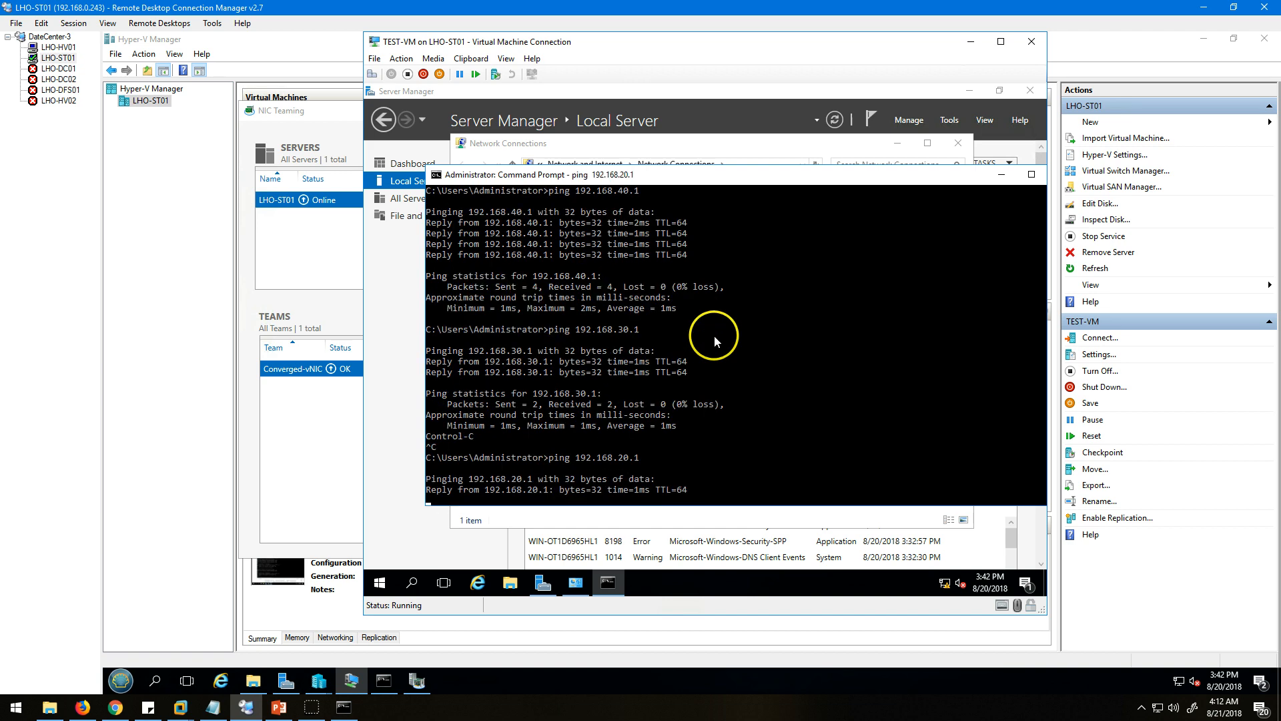
pyautogui.hotkey('ctrl', 'c')
# Ping the VLAN 10 gateway 192.168.10.1 from TEST-VM and stop the ping.
pyautogui.press('Up')
pyautogui.press('BackSpace')
pyautogui.write('192.168.10.1')
pyautogui.press('Return')
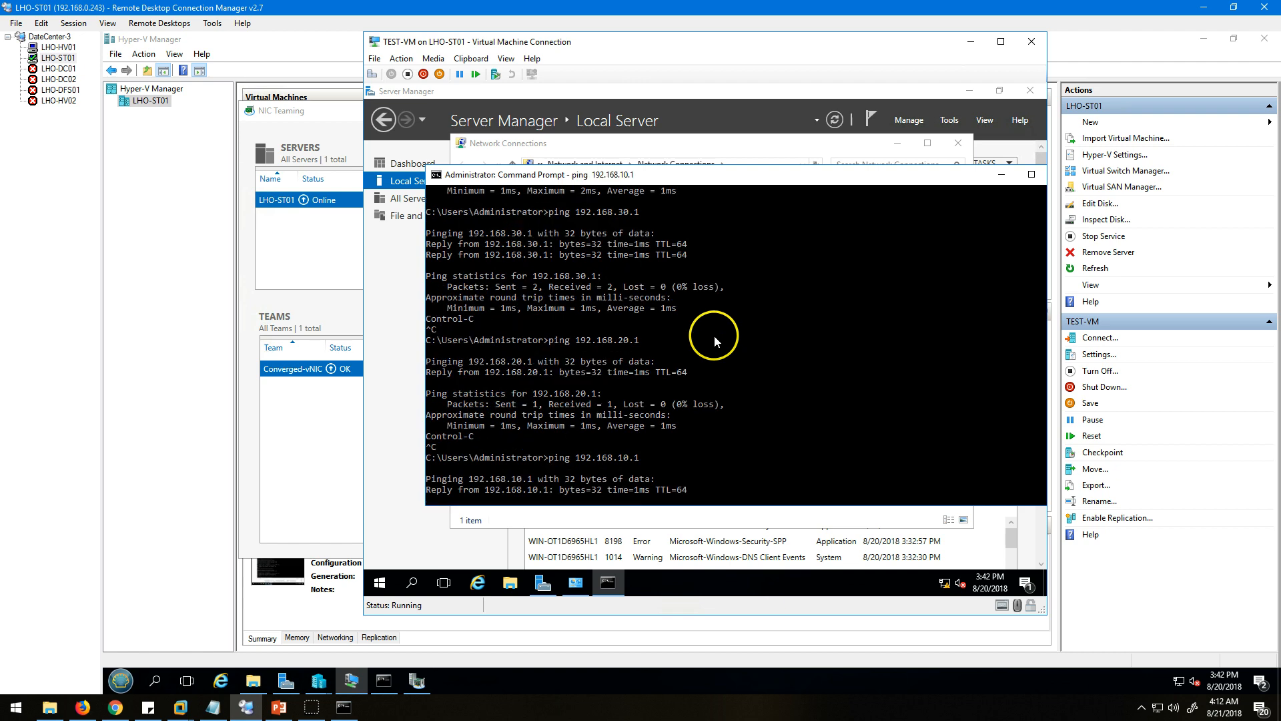
pyautogui.hotkey('ctrl', 'c')
# Ping the router at 192.168.0.1 from TEST-VM, interrupt the ping and run it again.
pyautogui.press('Up')
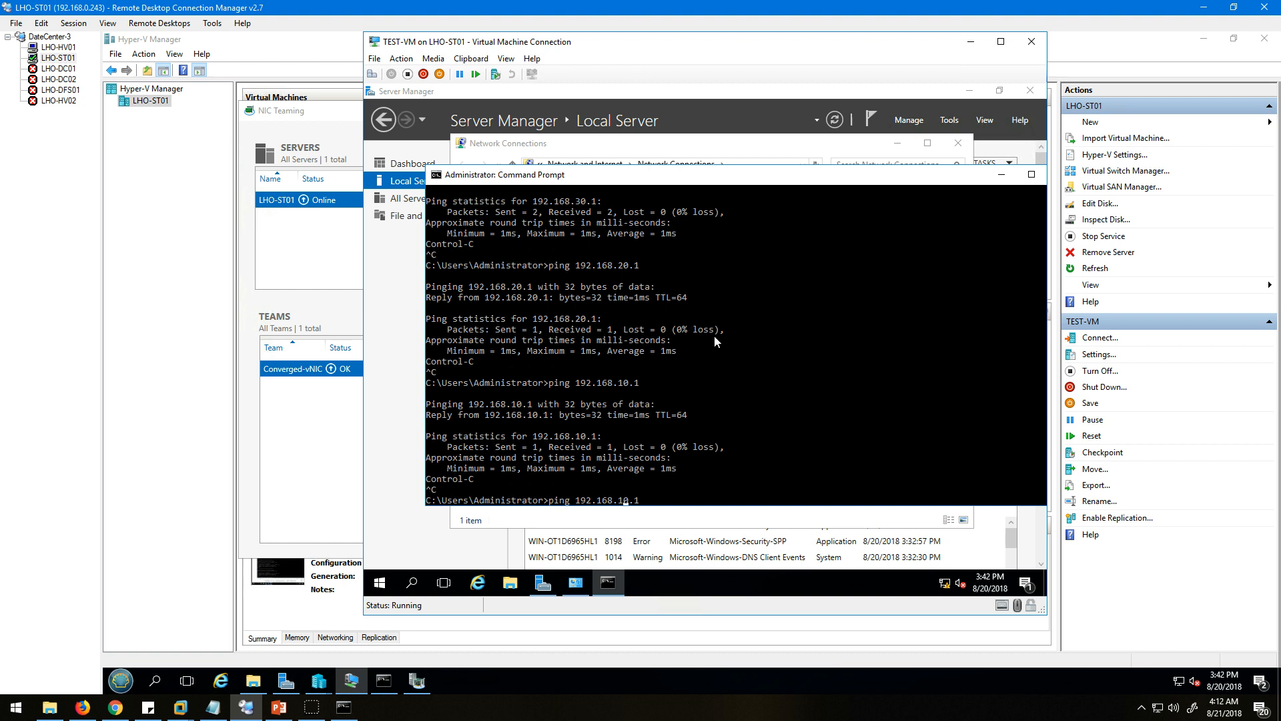
pyautogui.press('Left')
pyautogui.press('Left')
pyautogui.press('Left')
pyautogui.press('BackSpace')
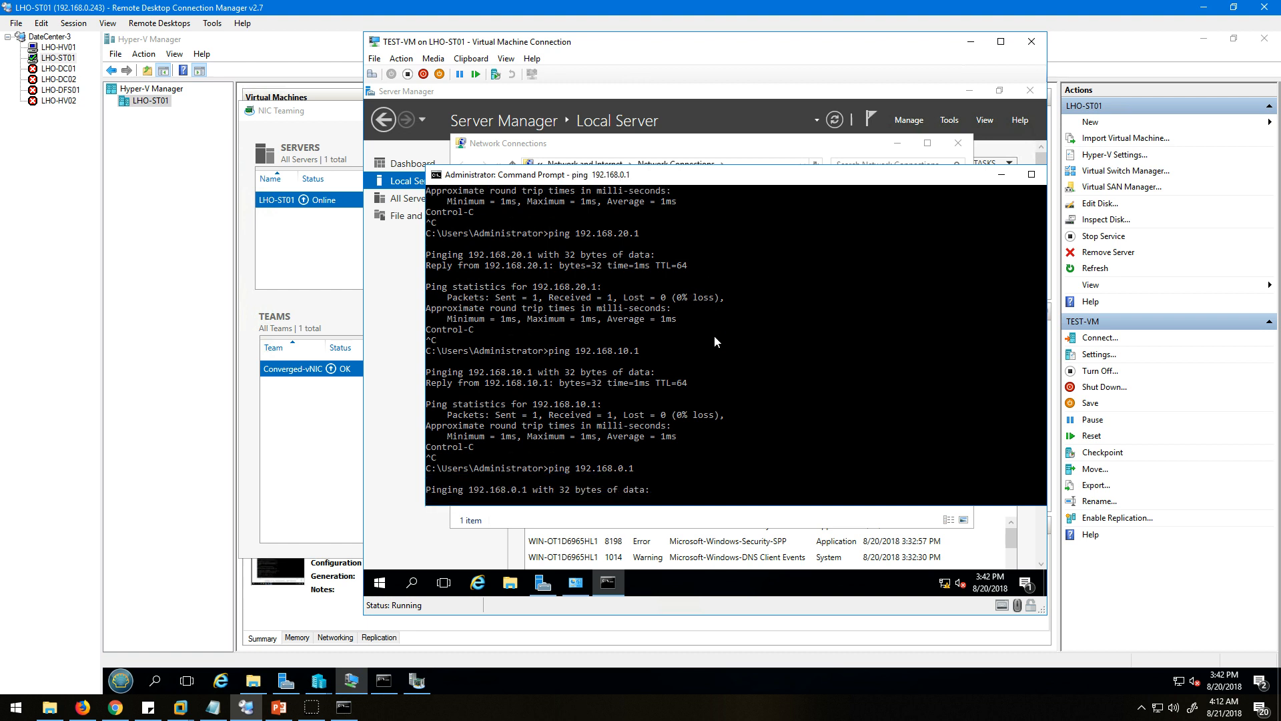
pyautogui.hotkey('ctrl', 'c')
pyautogui.click(635, 446)
pyautogui.press('Up')
pyautogui.press('Return')
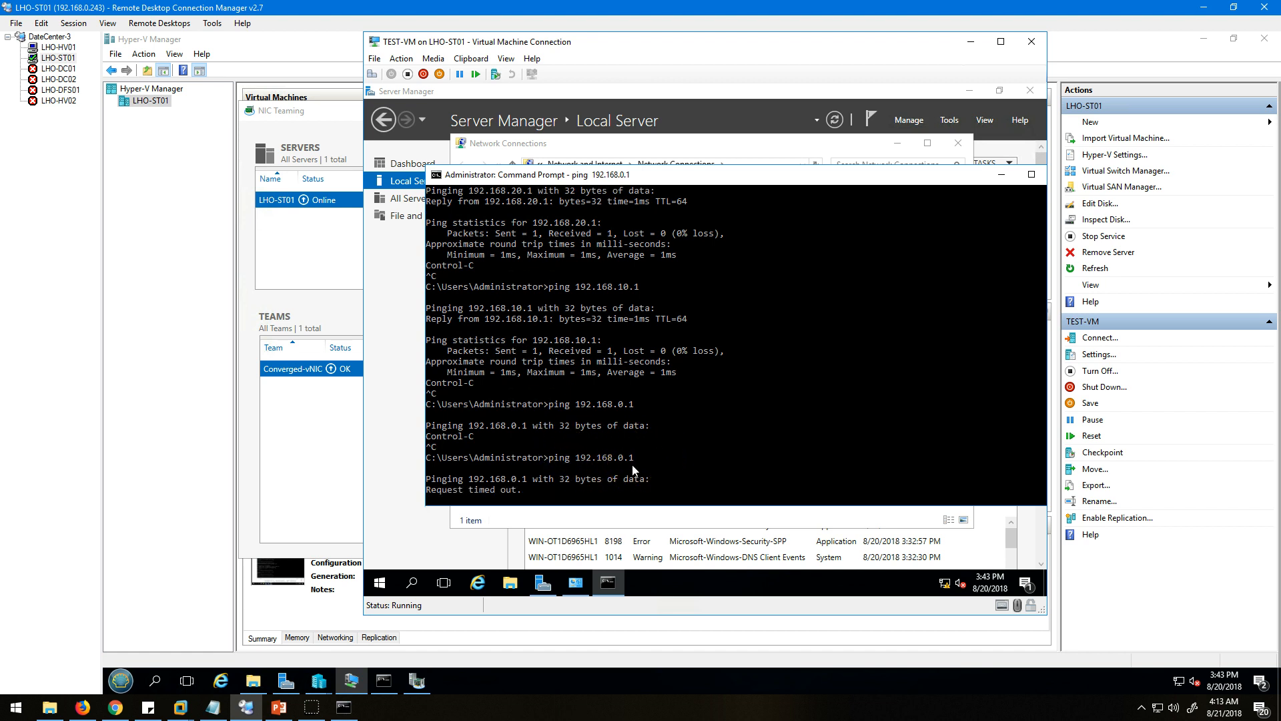
# Stop the running ping and ping 192.168.0.13 from TEST-VM, keeping the command prompt in front of Network Connections.
pyautogui.hotkey('ctrl', 'c')
pyautogui.press('Up')
pyautogui.press('Return')
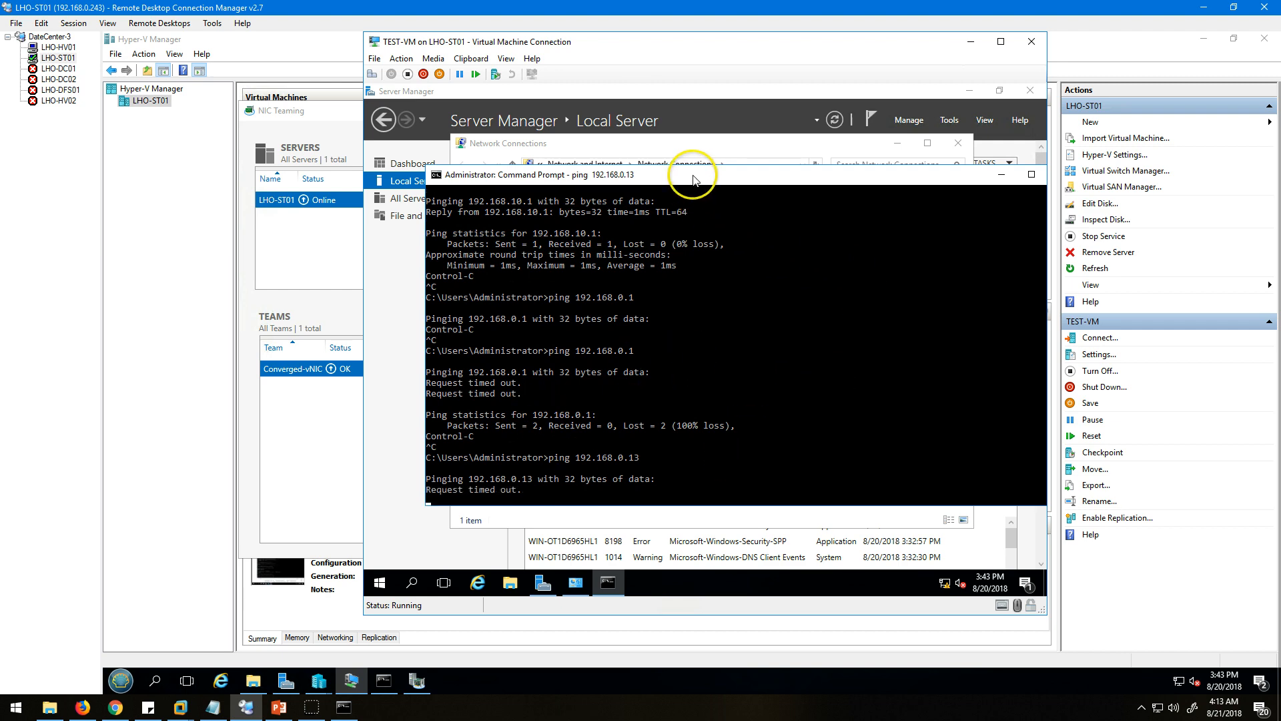
pyautogui.moveTo(693, 179); pyautogui.dragTo(695, 185)
pyautogui.click(701, 142)
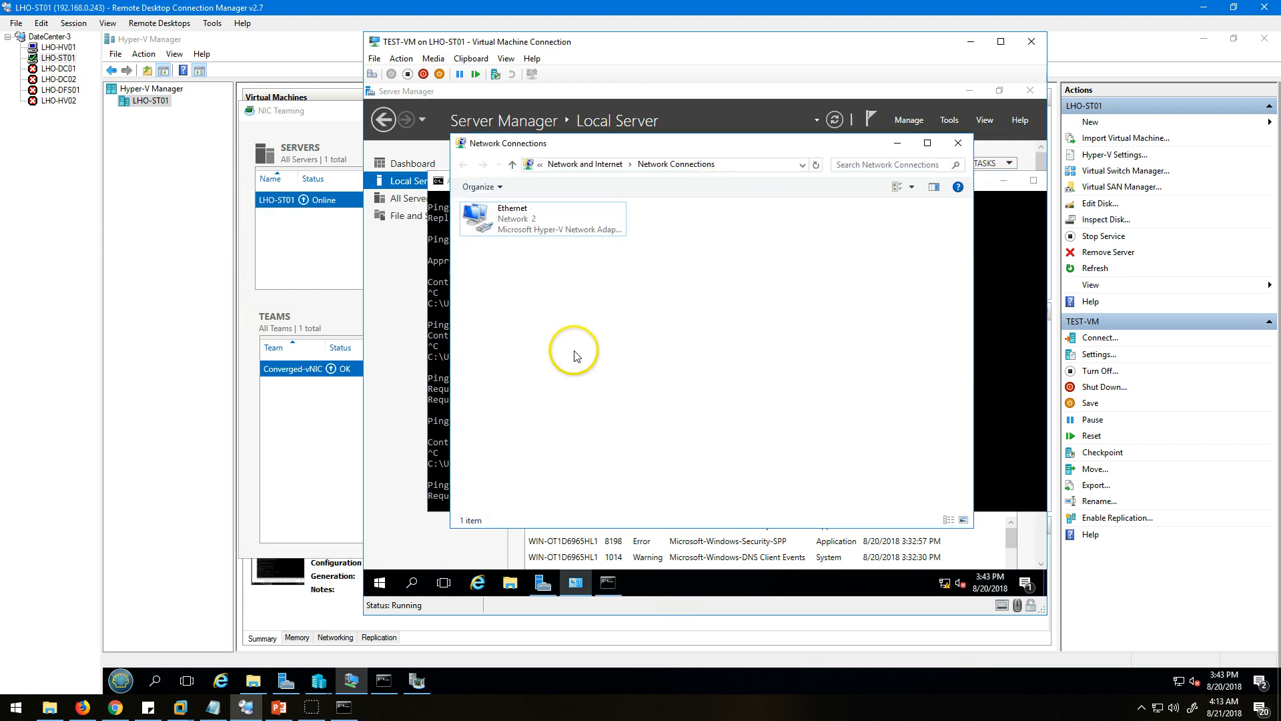
pyautogui.click(1009, 388)
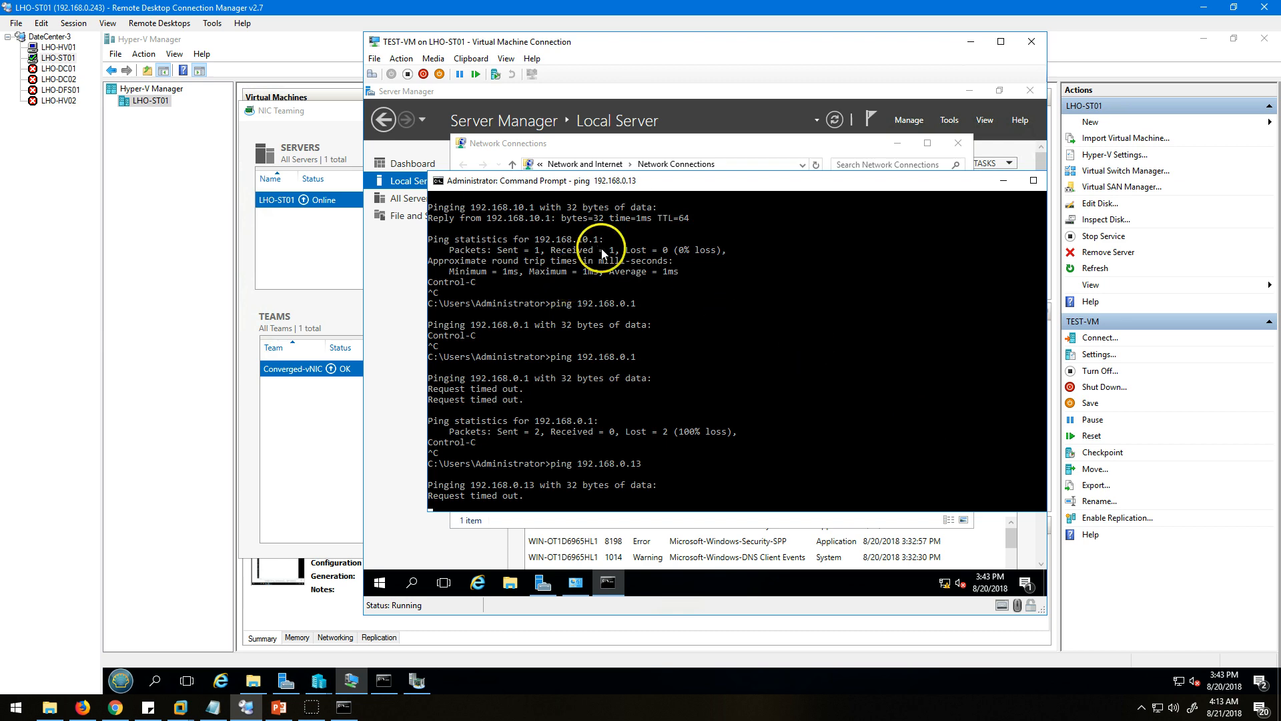
pyautogui.click(702, 367)
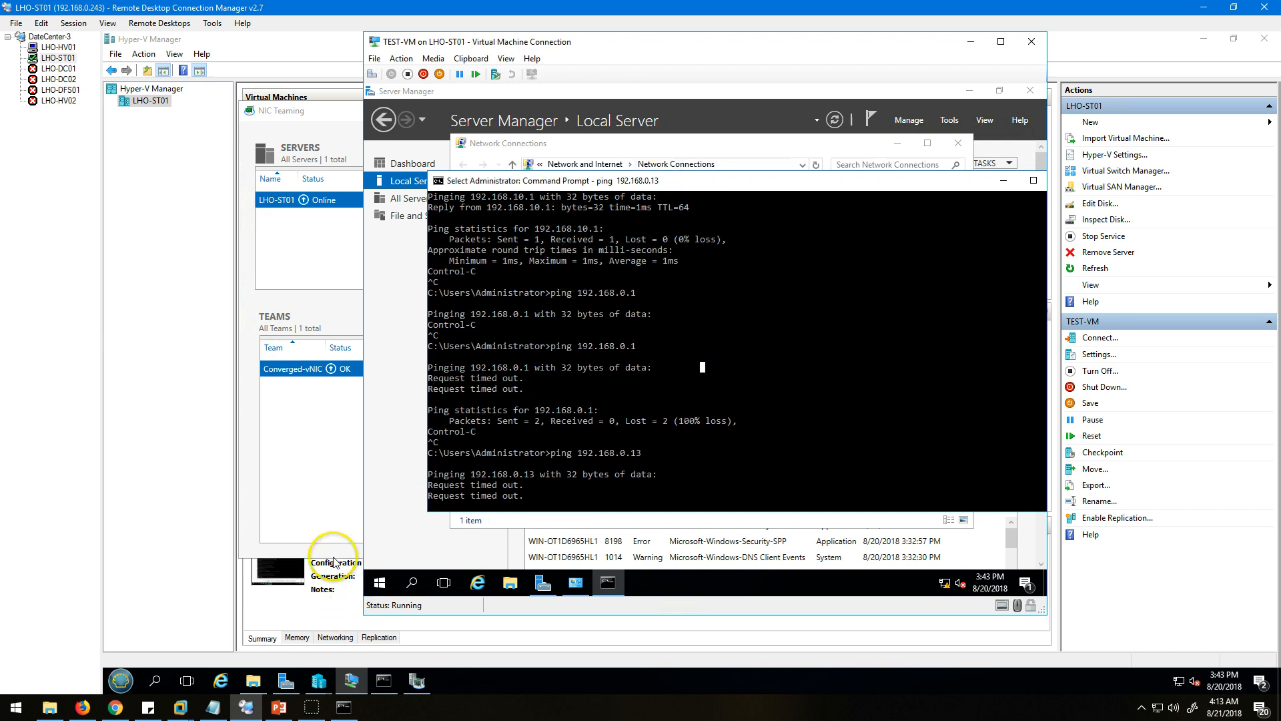
# Switch to the SG300 web interface in Chrome, examine its IPv4 routes and open the Getting Started page.
pyautogui.click(114, 716)
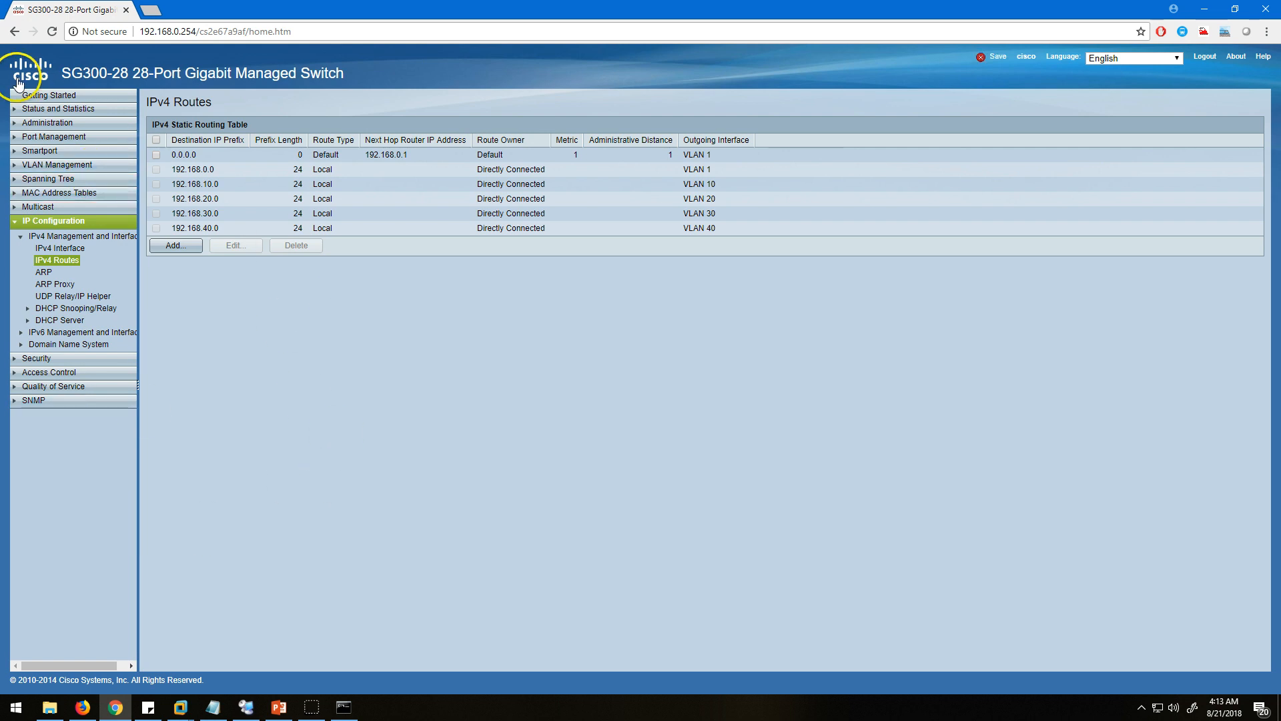
pyautogui.moveTo(723, 229); pyautogui.dragTo(179, 172)
pyautogui.click(431, 402)
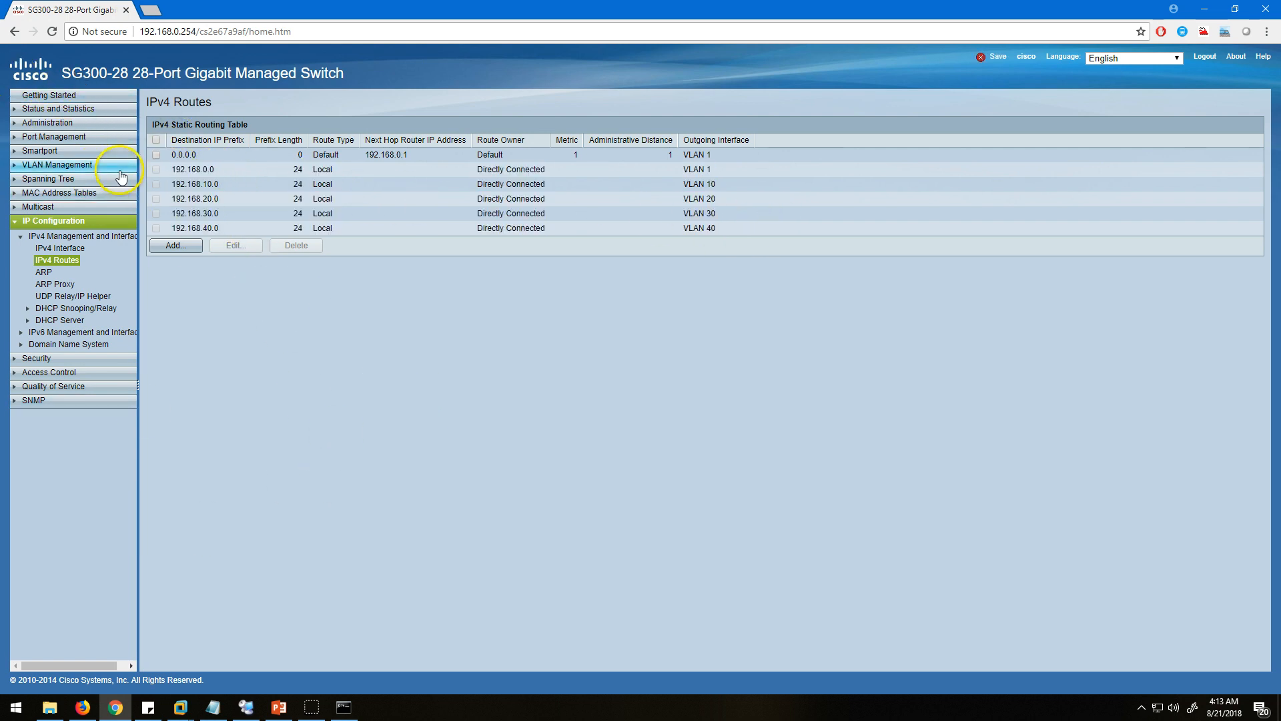
pyautogui.click(62, 97)
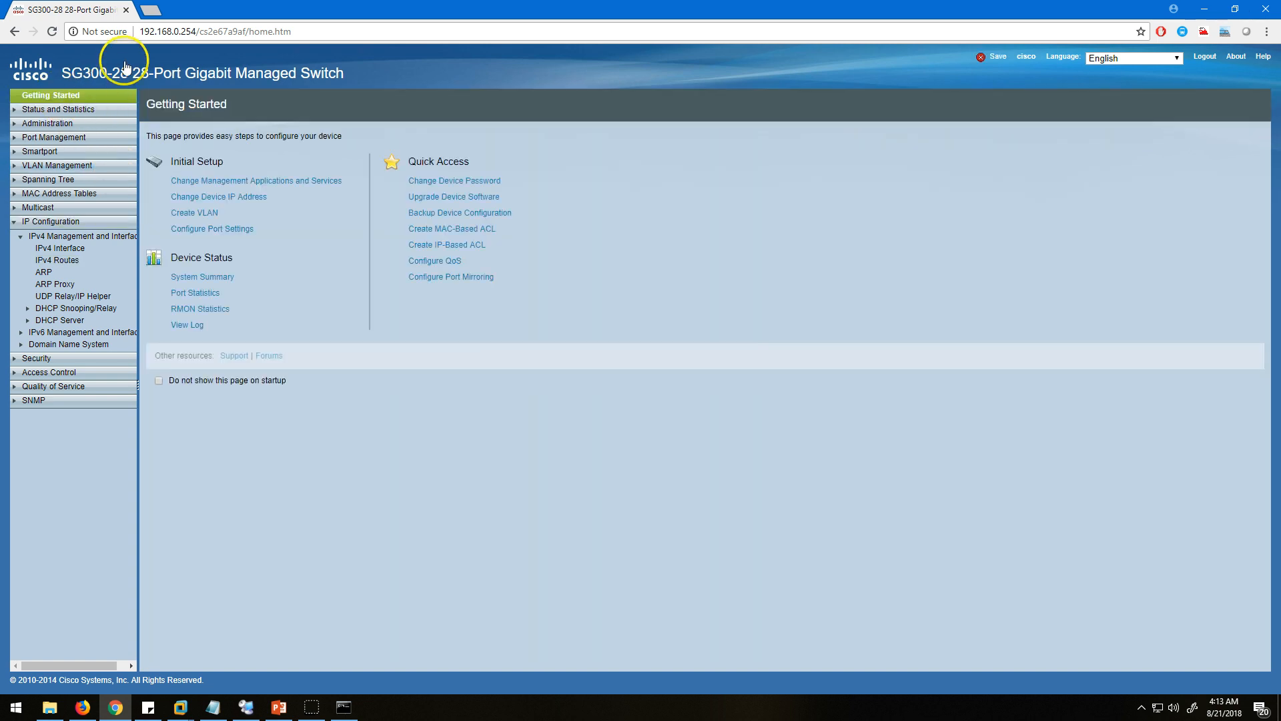
# Open 192.168.0.1 in a new browser tab and log in to the D-Link router with the account password, proceeding past the other active session.
pyautogui.click(151, 10)
pyautogui.write('192.168.0.1')
pyautogui.press('Return')
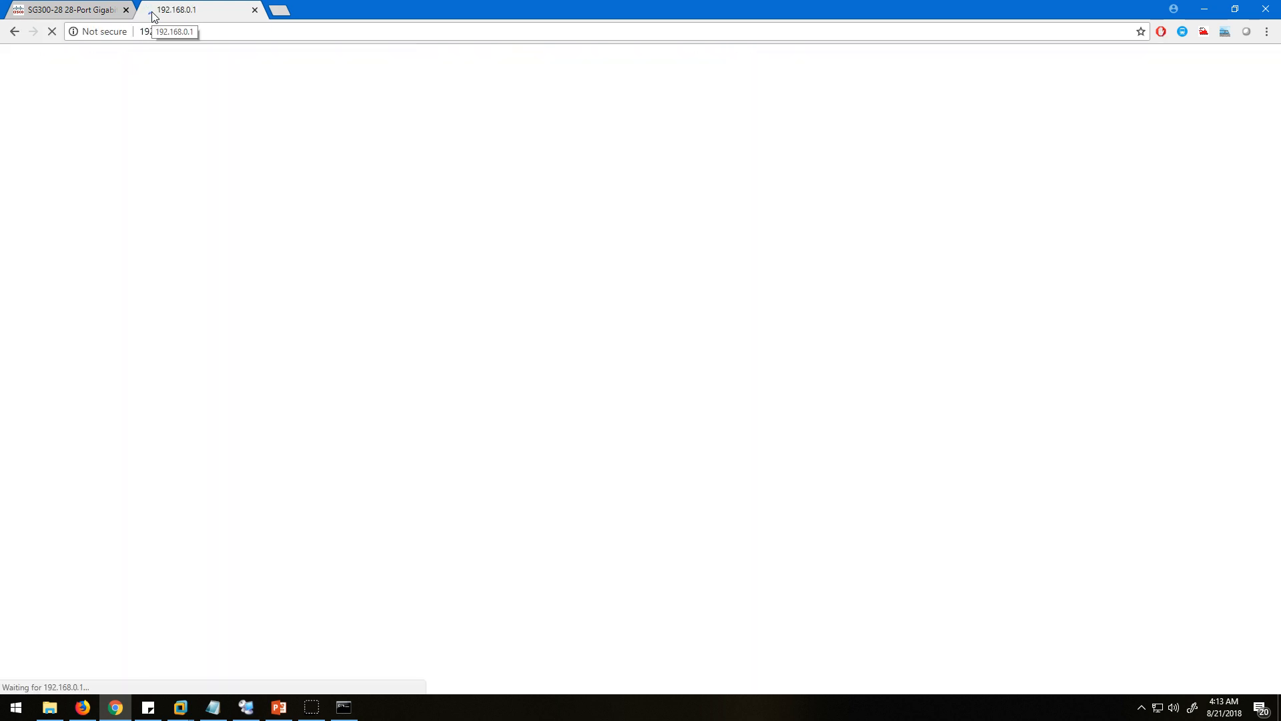
pyautogui.click(86, 10)
pyautogui.click(206, 11)
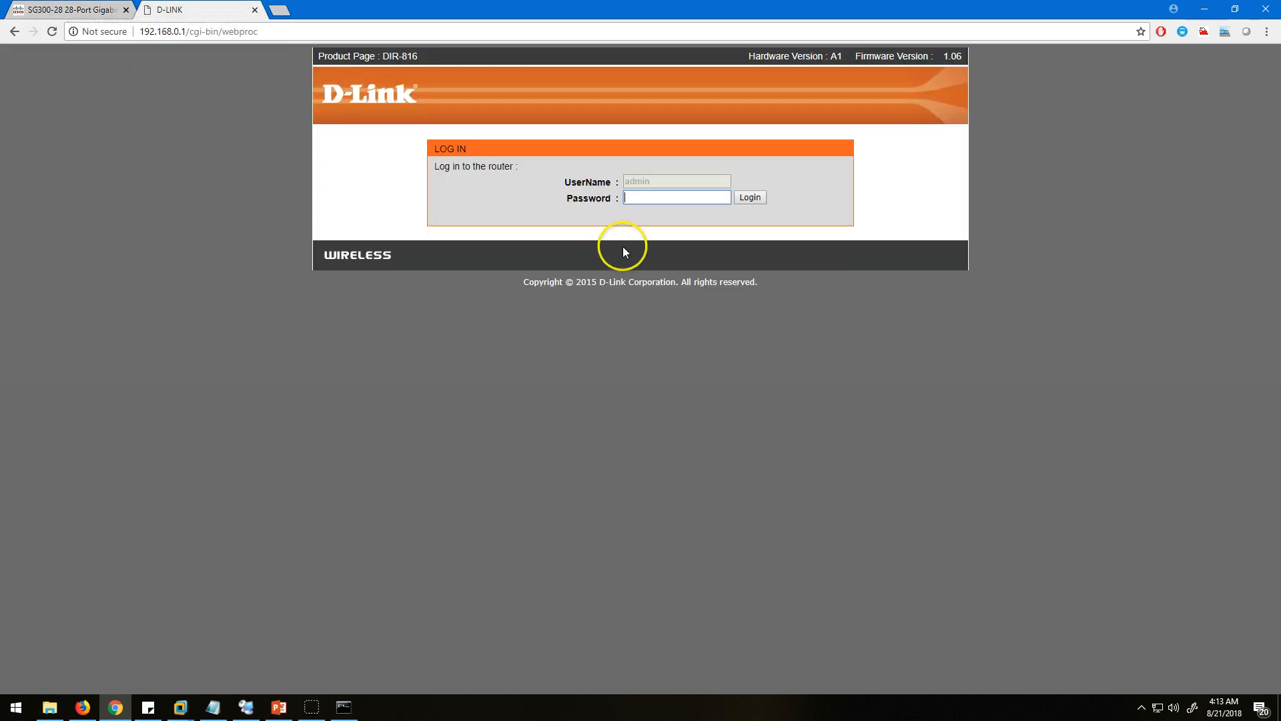
pyautogui.press('Return')
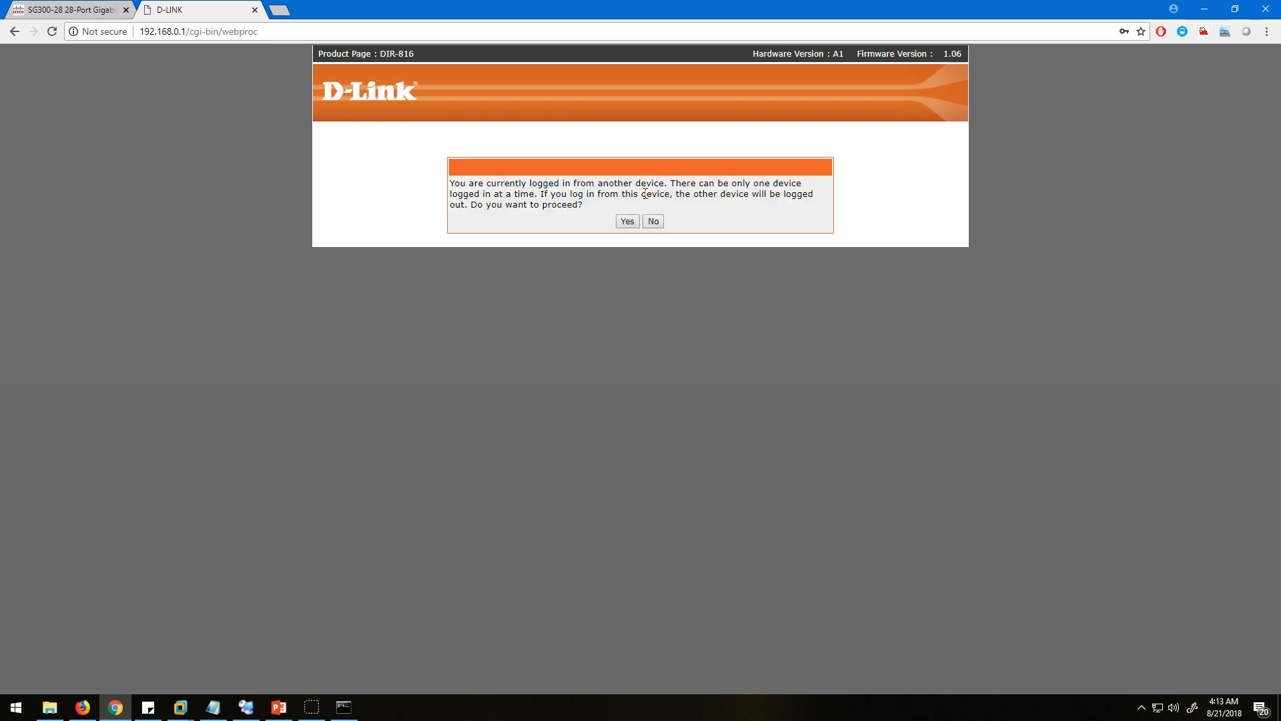
pyautogui.click(627, 221)
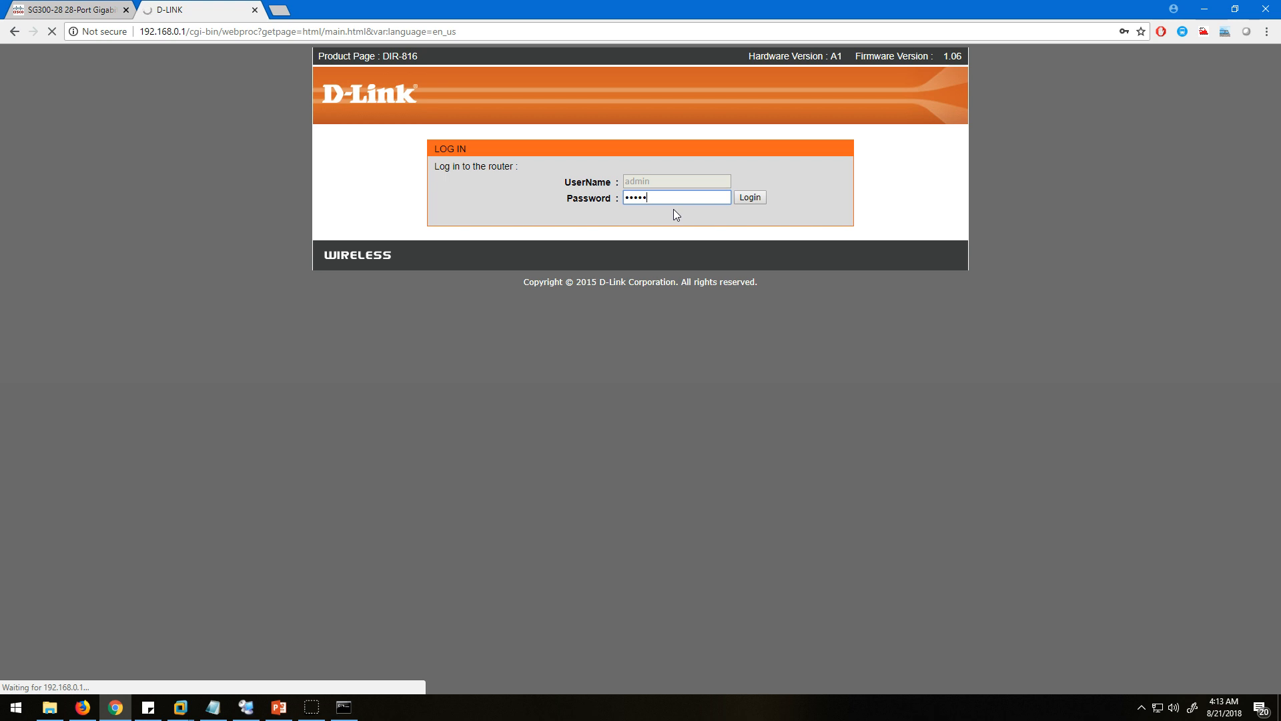
pyautogui.hotkey('alt', 'Tab')
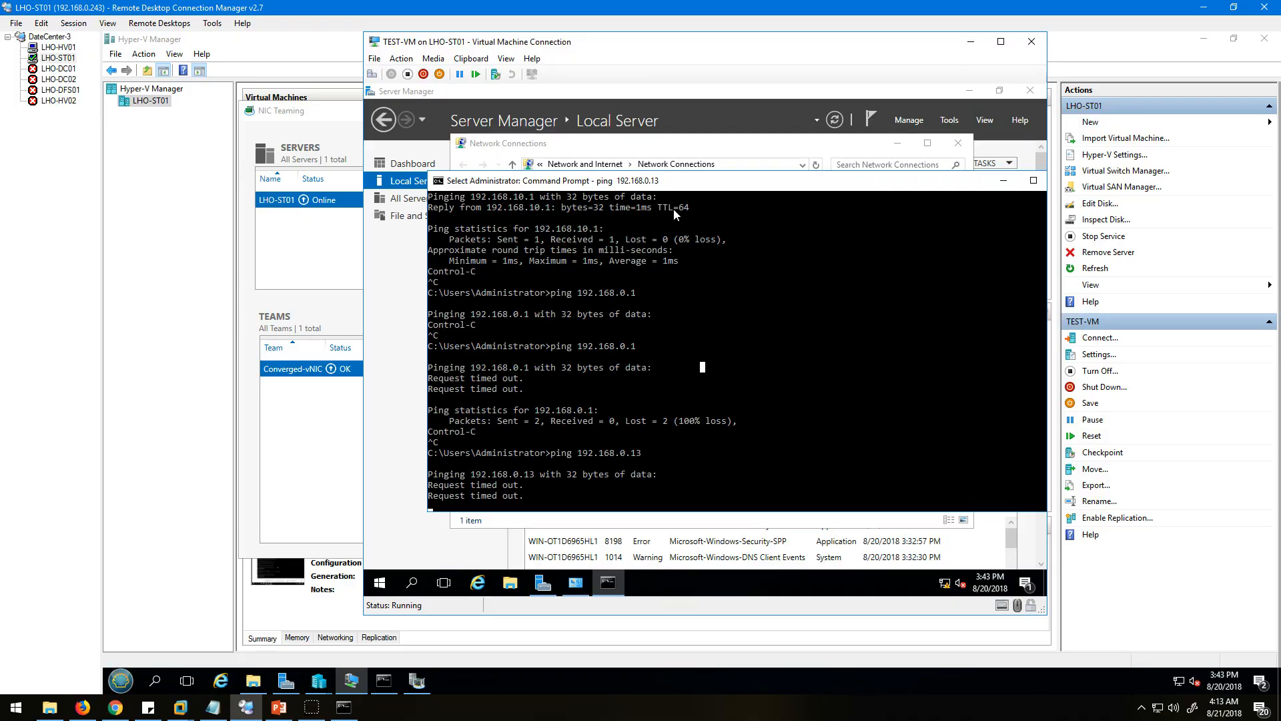
pyautogui.hotkey('alt', 'Tab')
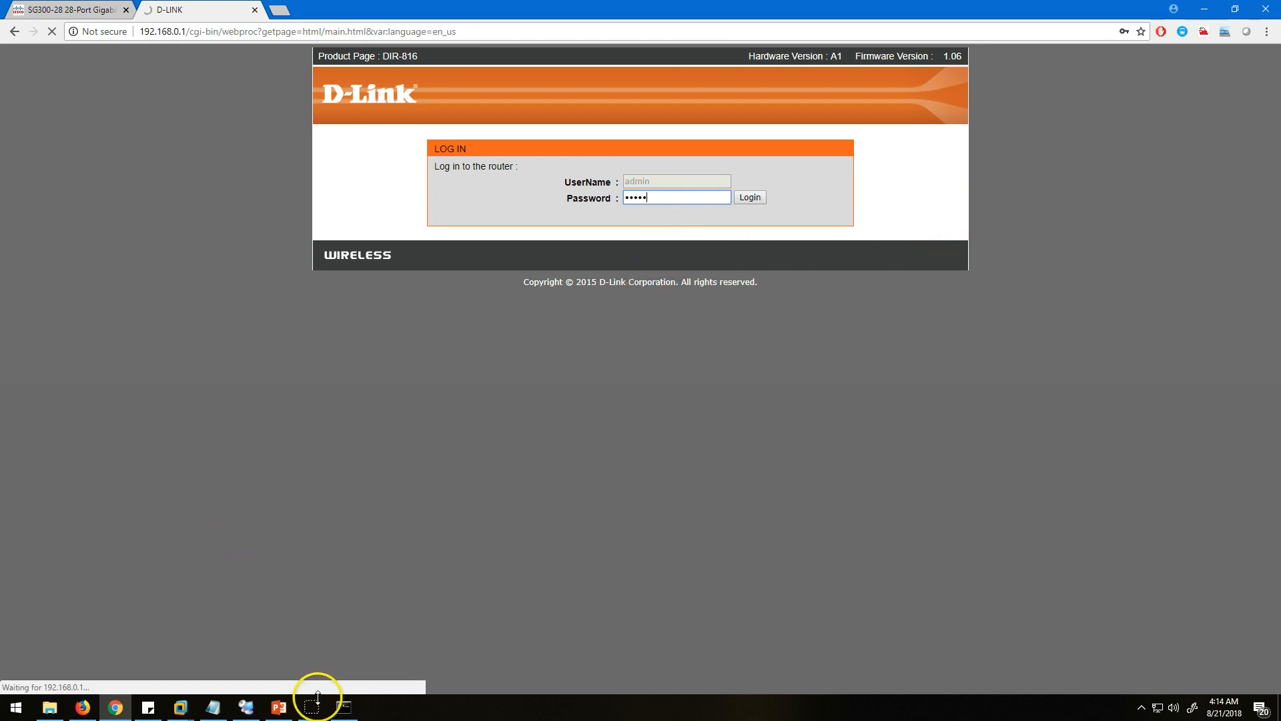
pyautogui.moveTo(314, 706)
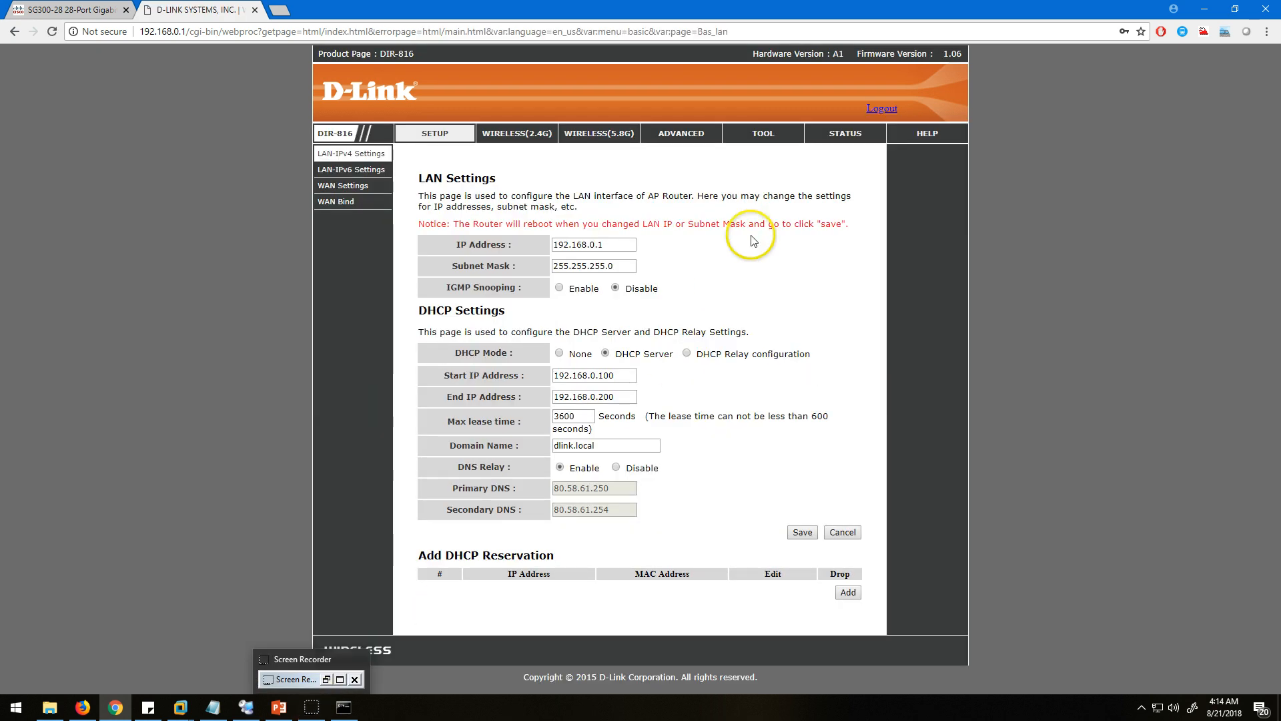
# Open the D-Link router's advanced routing page and examine the static routes for the 192.168.20.0, 192.168.30.0 and 192.168.10.0 networks.
pyautogui.click(765, 137)
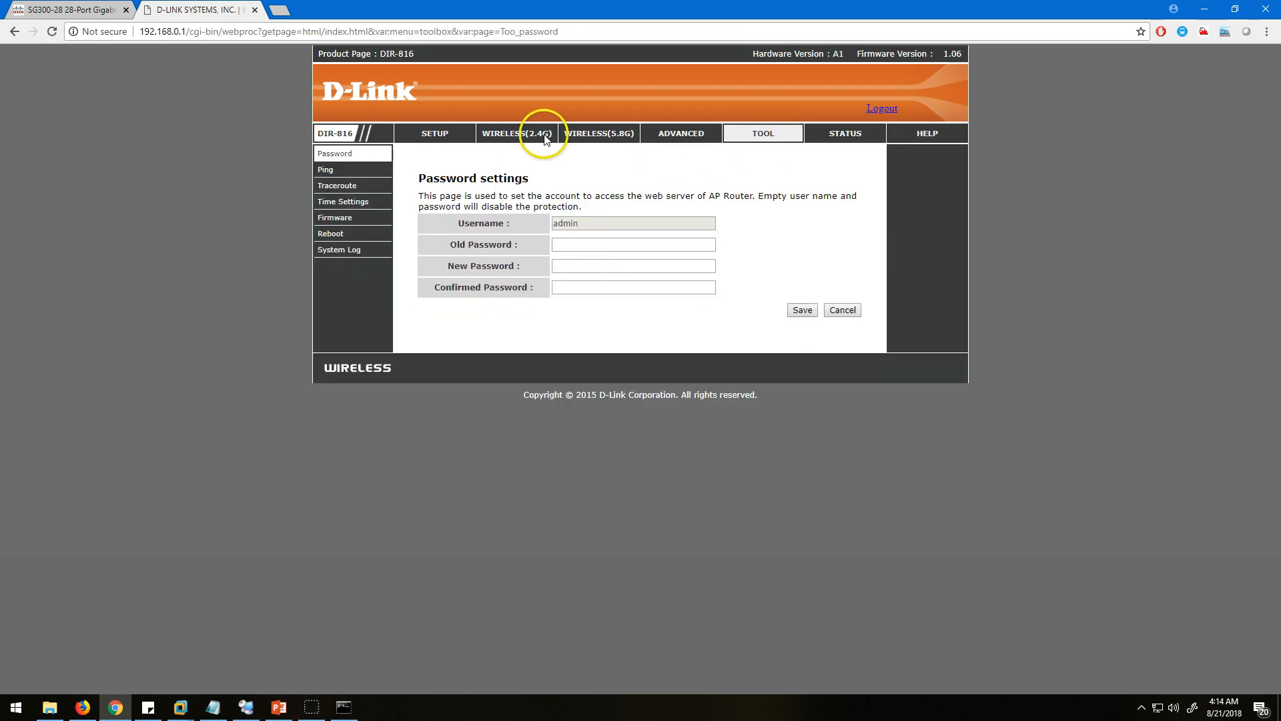
pyautogui.click(681, 134)
pyautogui.click(333, 202)
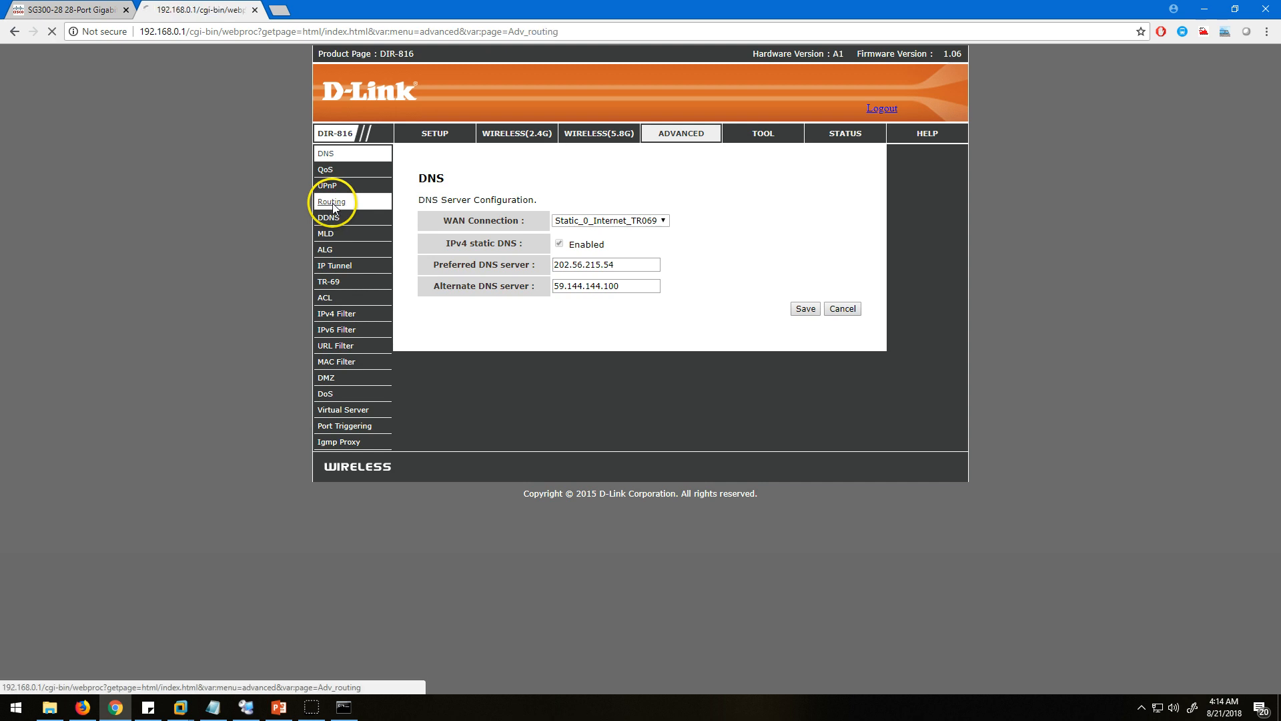
pyautogui.moveTo(436, 247); pyautogui.dragTo(845, 300)
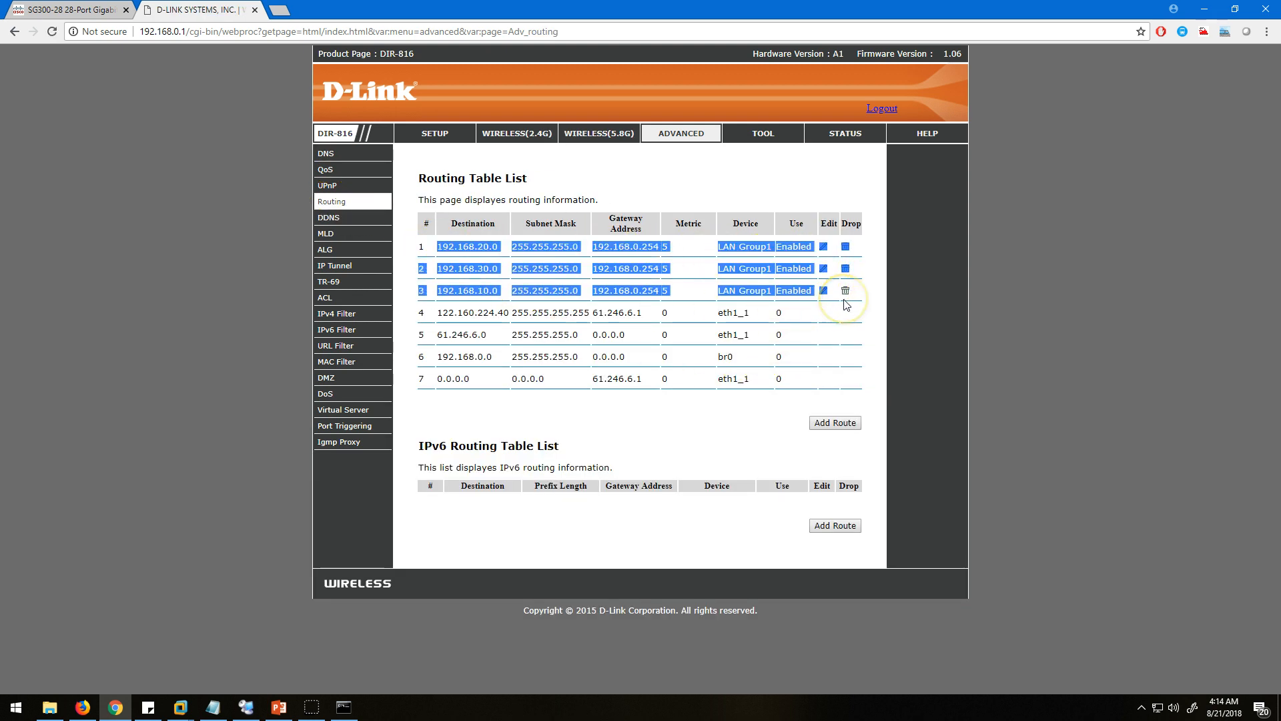
pyautogui.click(868, 300)
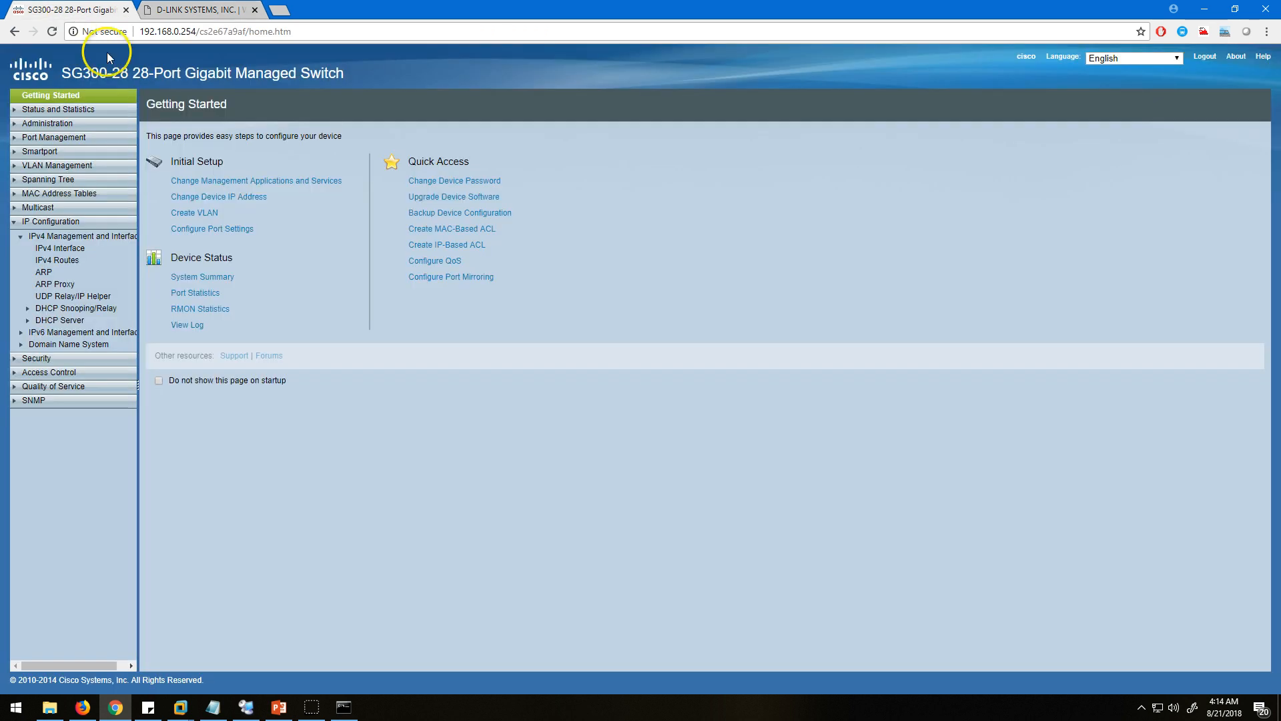
# Return to the SG300 web interface and examine its IPv4 interfaces and the 192.168.40.0 entry in the IPv4 routes.
pyautogui.click(70, 9)
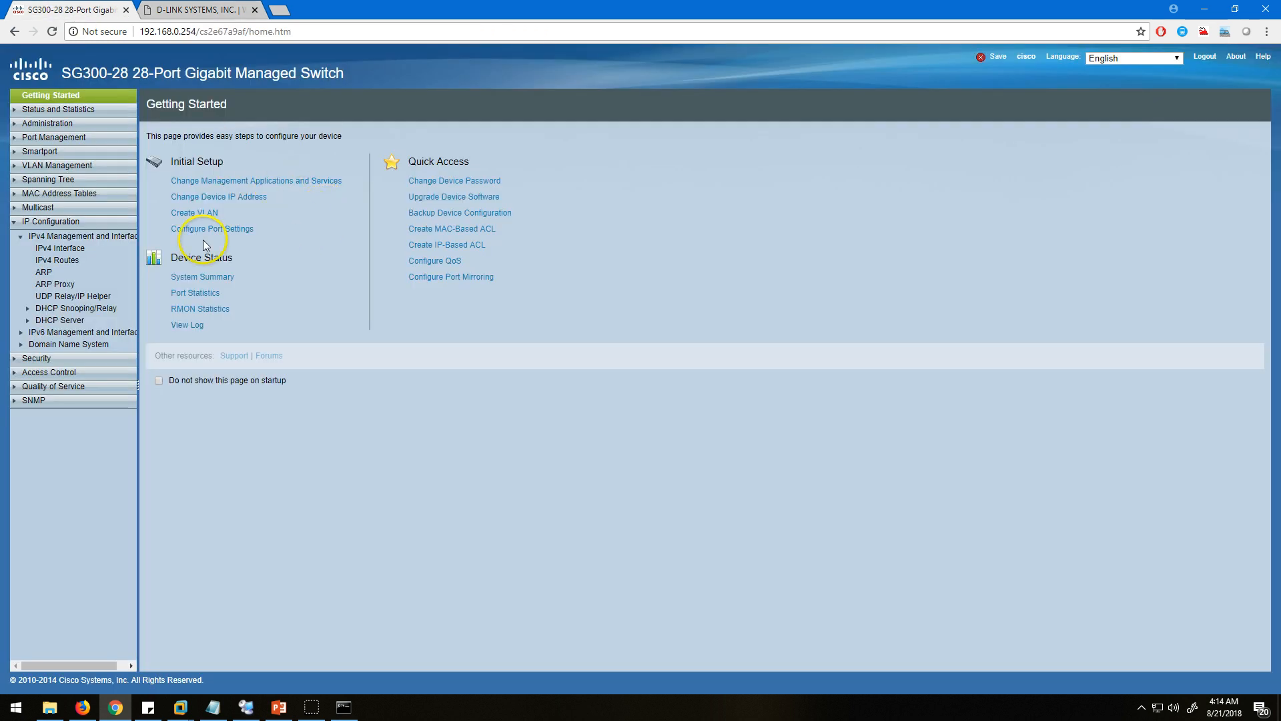
pyautogui.click(60, 248)
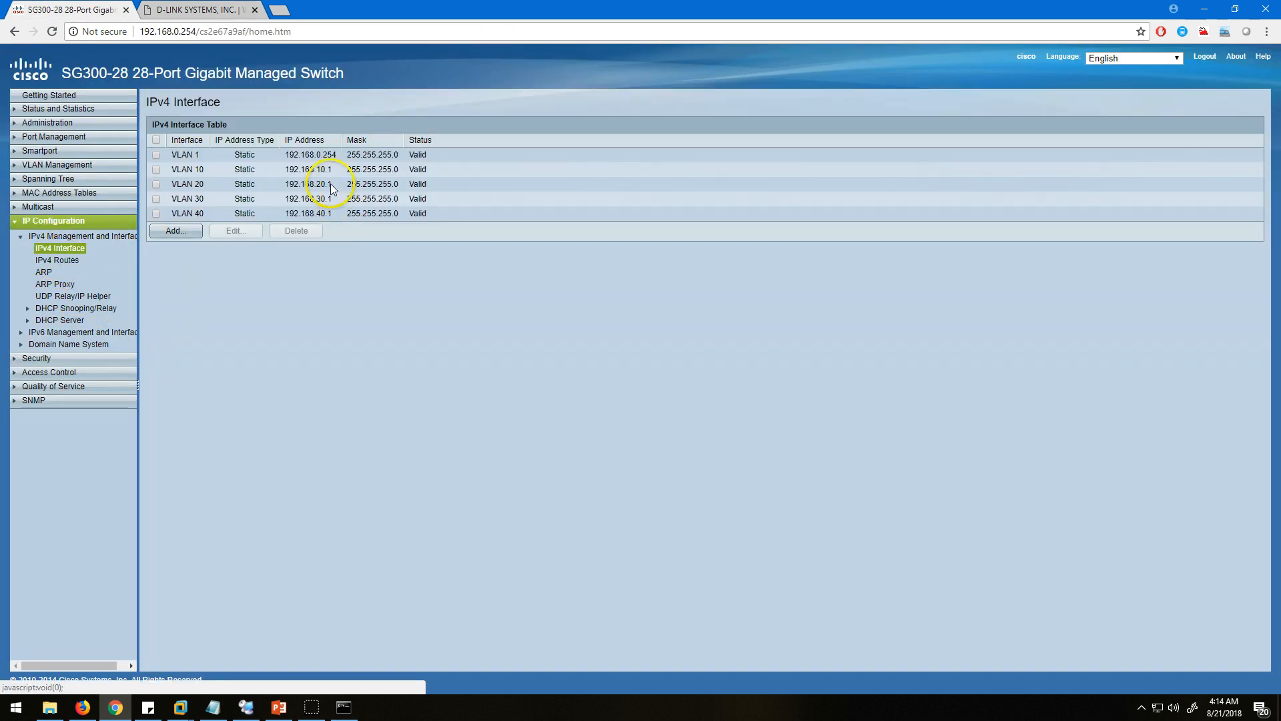
pyautogui.click(57, 259)
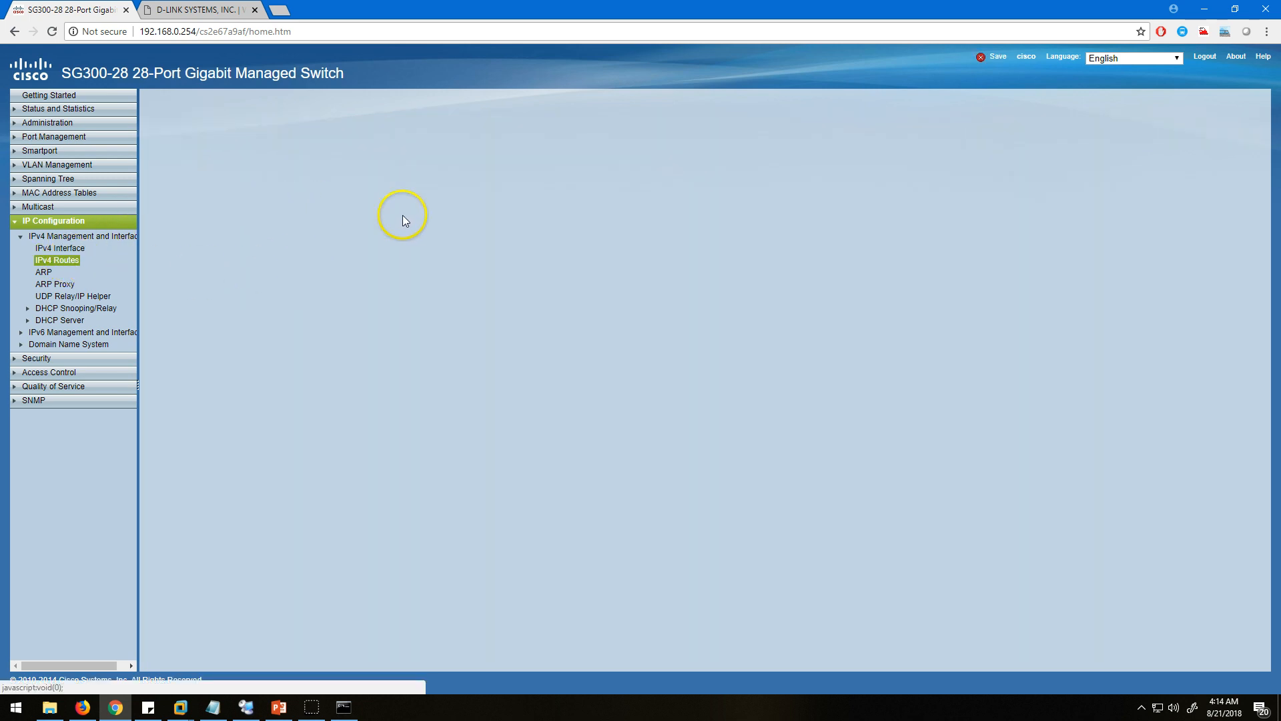
pyautogui.moveTo(175, 227); pyautogui.dragTo(692, 233)
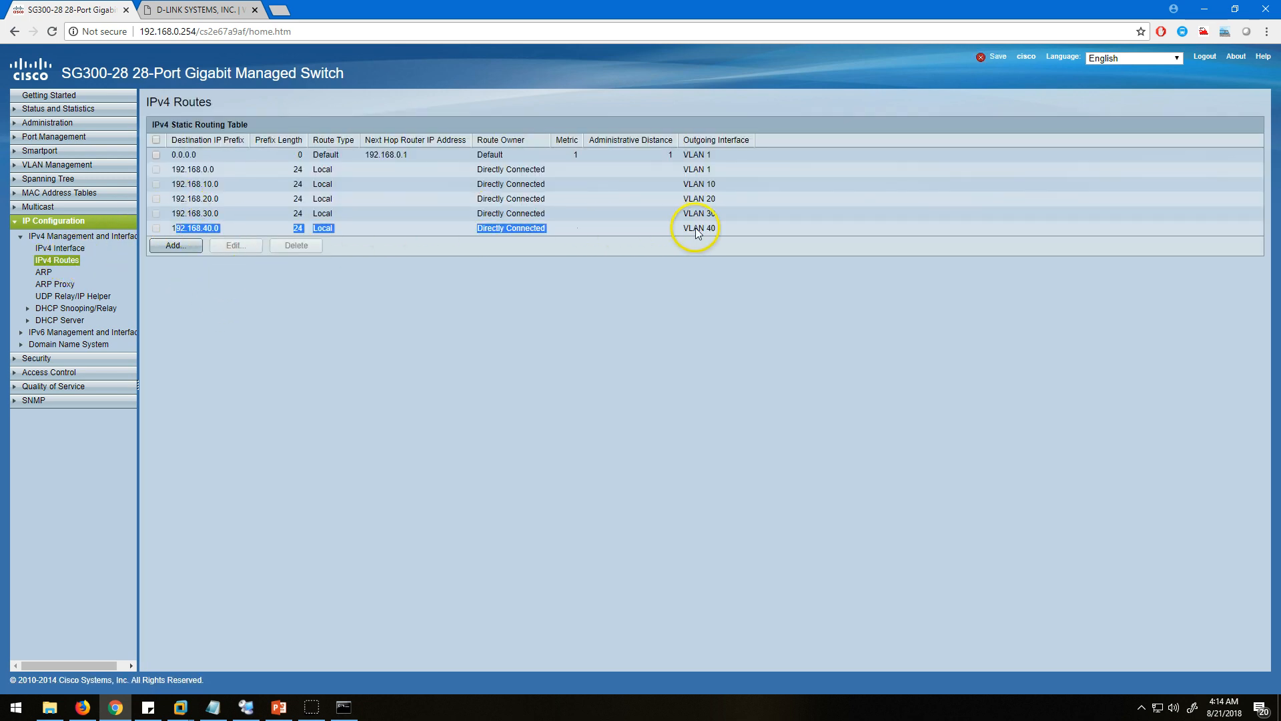
# Add a static route on the D-Link router through LAN Group1: destination 192.168.40.0, mask 255.255.255.0, gateway 192.168.0.1, metric 5.
pyautogui.click(200, 9)
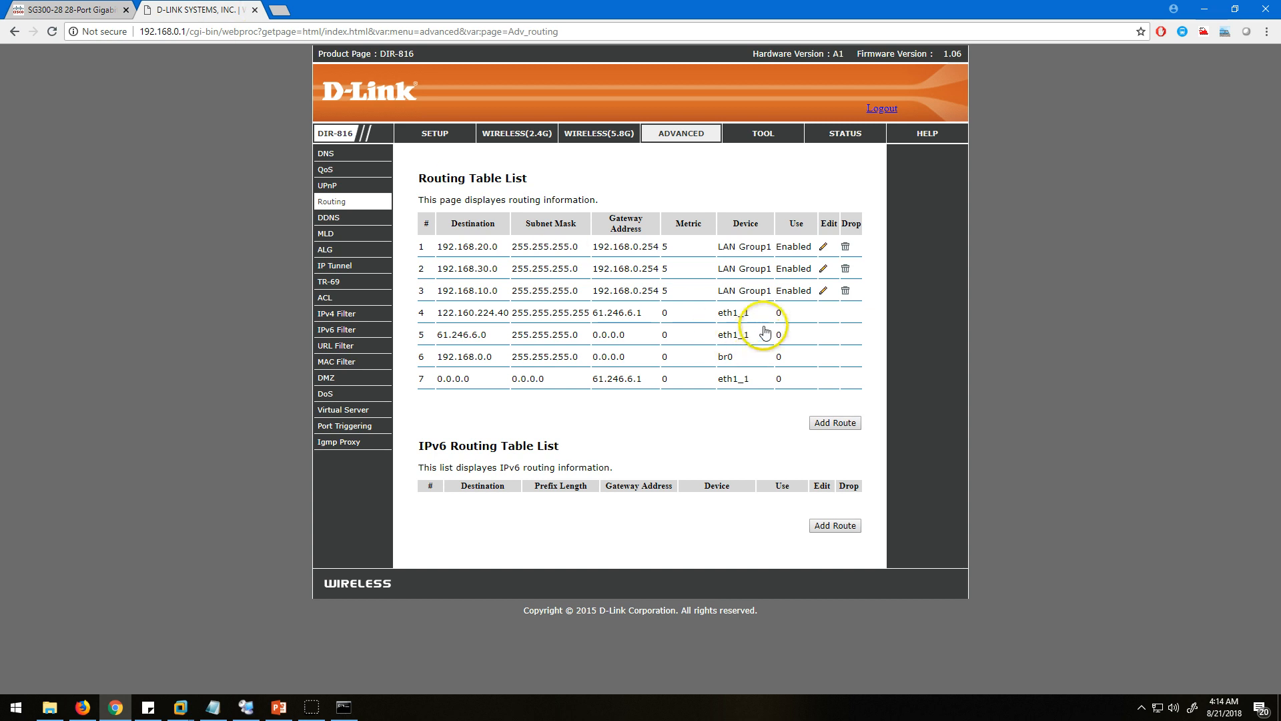
pyautogui.click(835, 423)
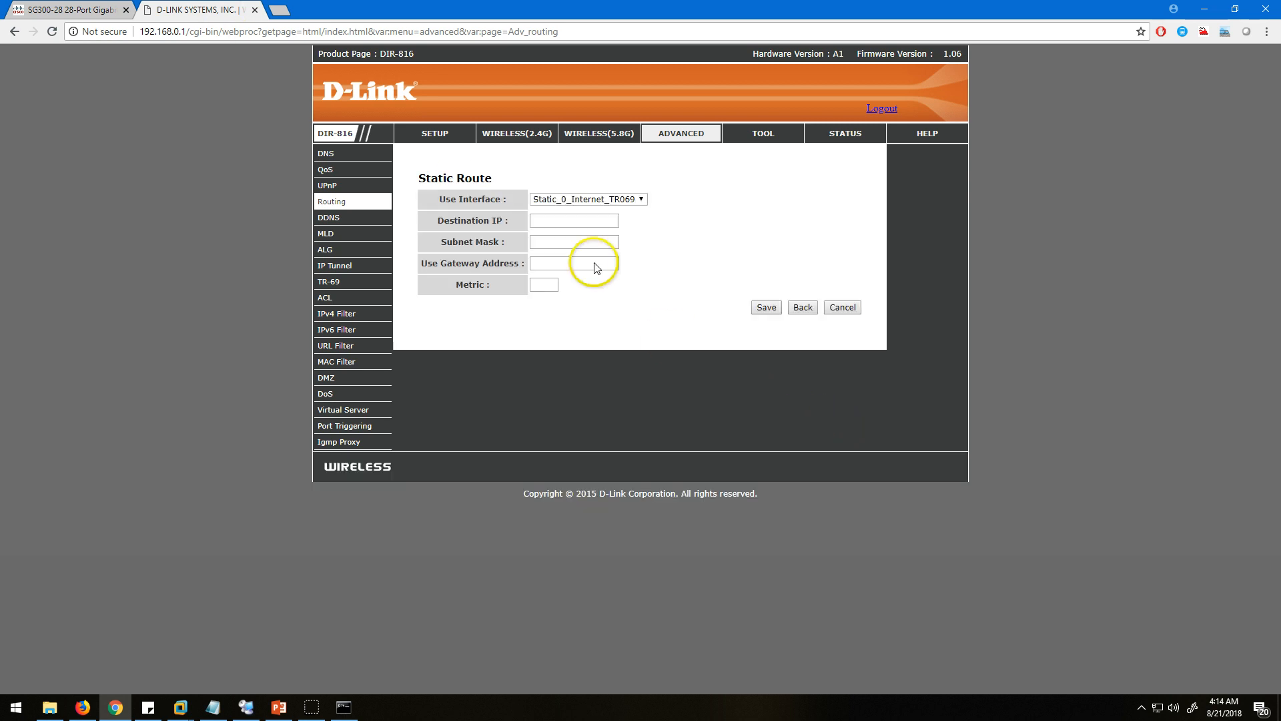
pyautogui.click(562, 199)
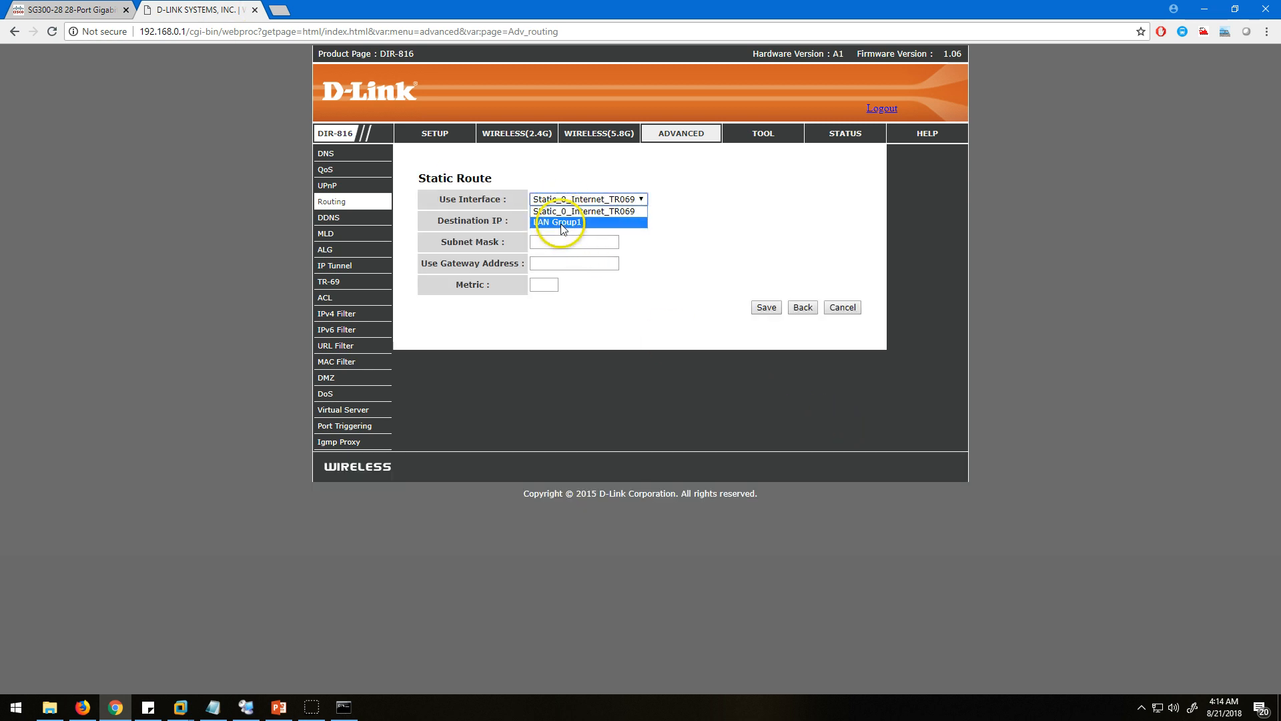
pyautogui.click(562, 222)
pyautogui.click(558, 221)
pyautogui.click(558, 222)
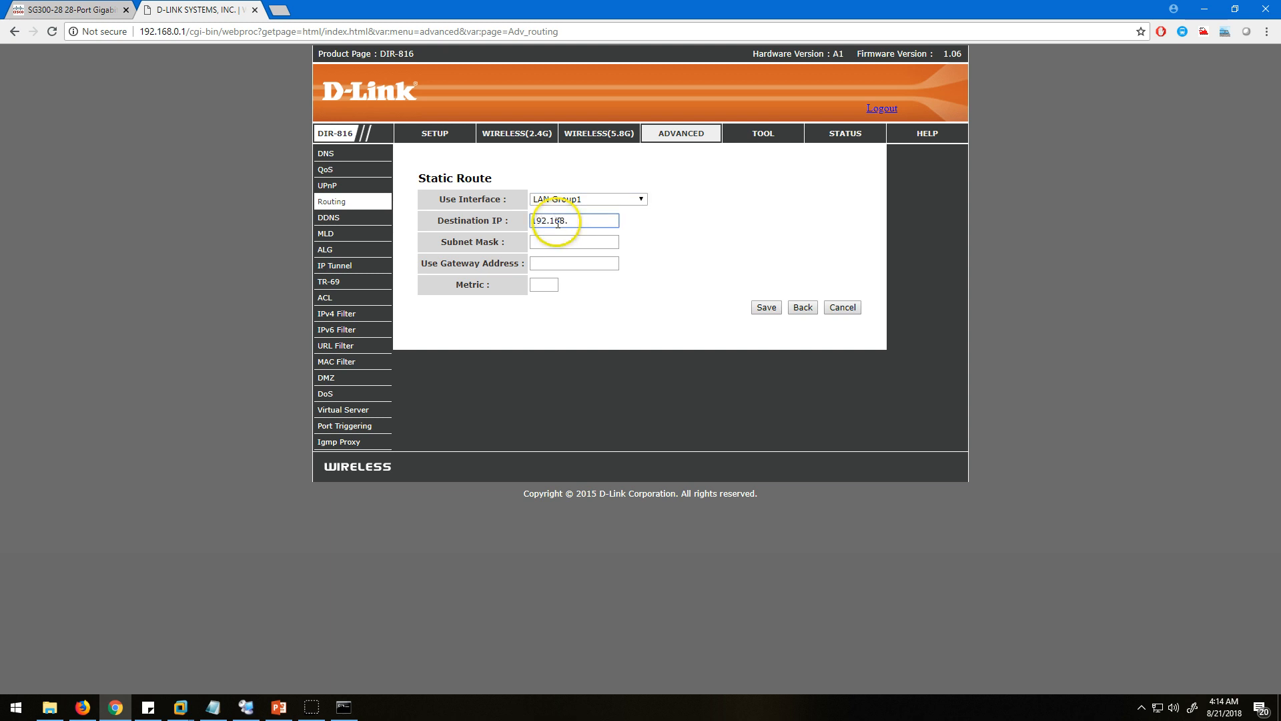
pyautogui.write('192.168.40.0')
pyautogui.press('Tab')
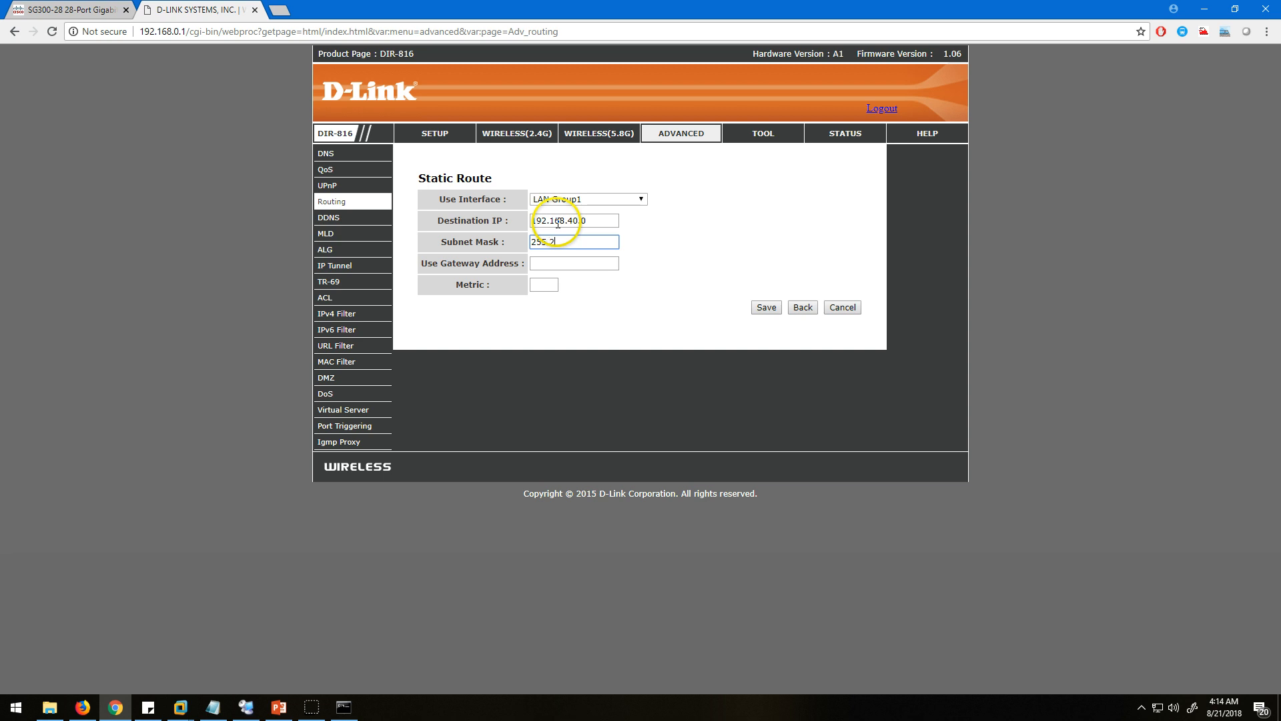
pyautogui.write('255.255.255.0')
pyautogui.press('Tab')
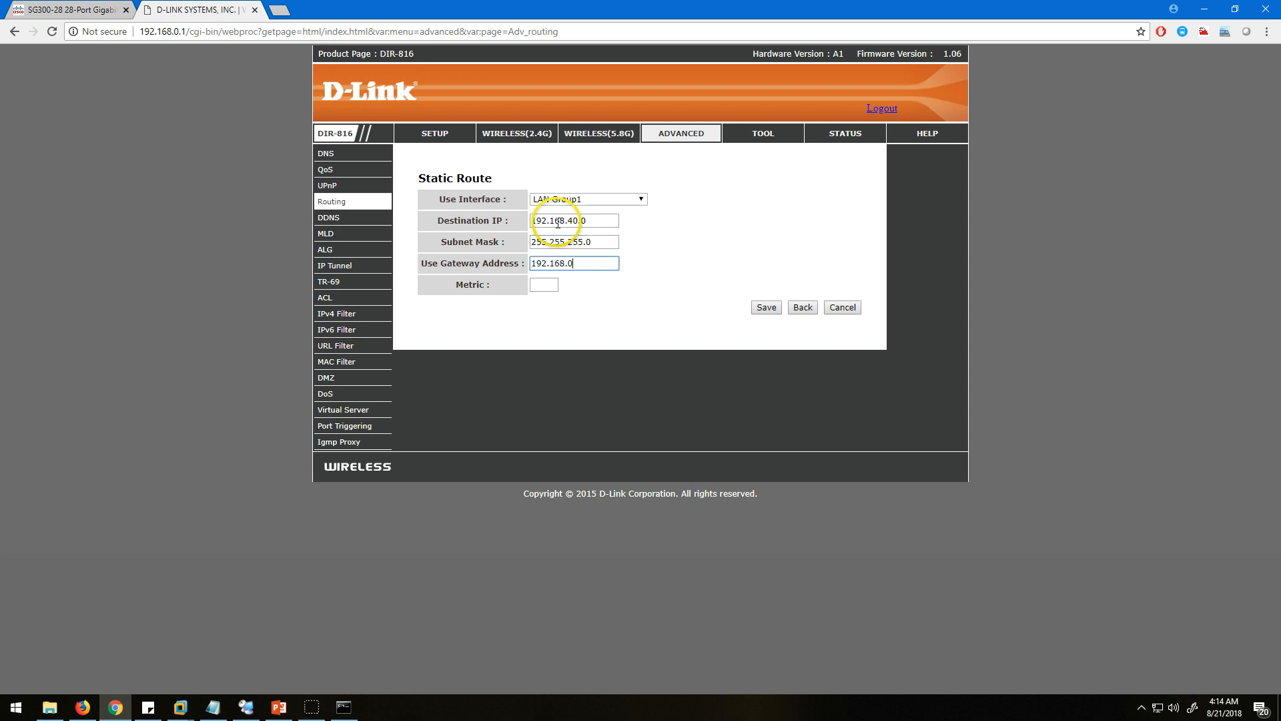
pyautogui.click(544, 285)
pyautogui.write('5')
pyautogui.click(764, 308)
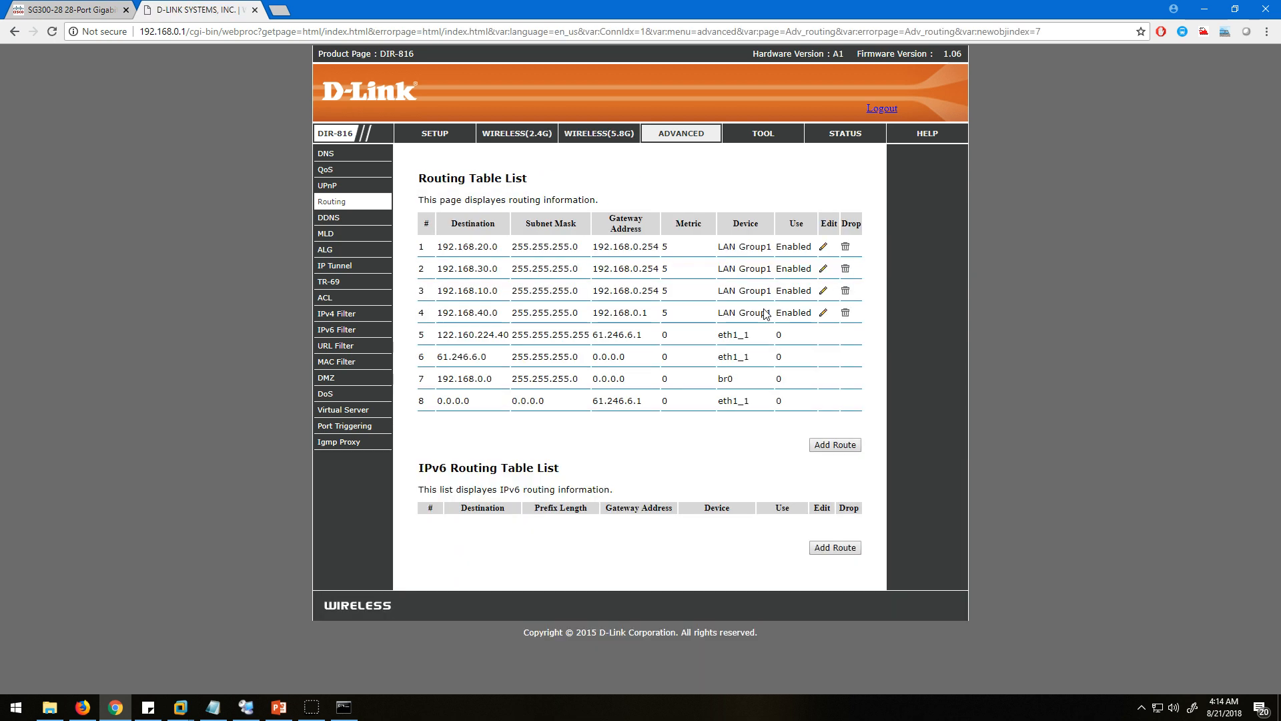
pyautogui.moveTo(435, 313); pyautogui.dragTo(906, 327)
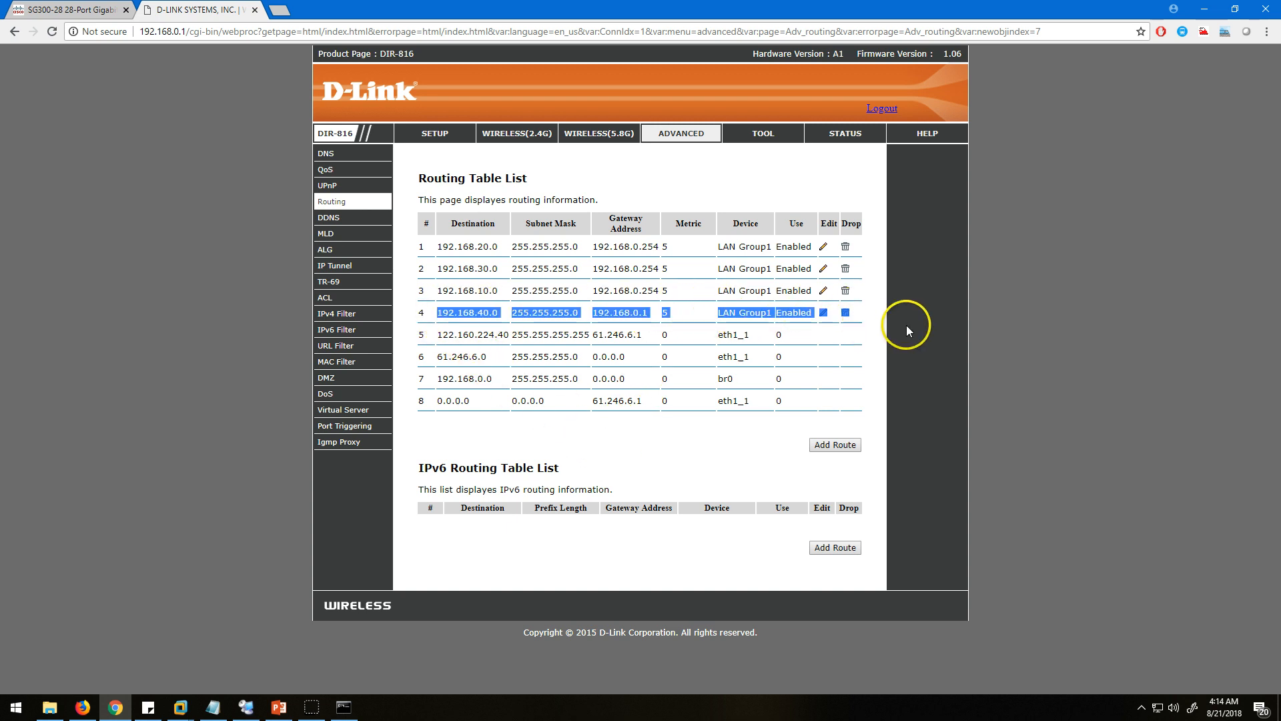
# Return to TEST-VM in Remote Desktop Connection Manager, stop the running ping and ping 192.168.0.13 again from its command prompt.
pyautogui.click(904, 329)
pyautogui.click(131, 713)
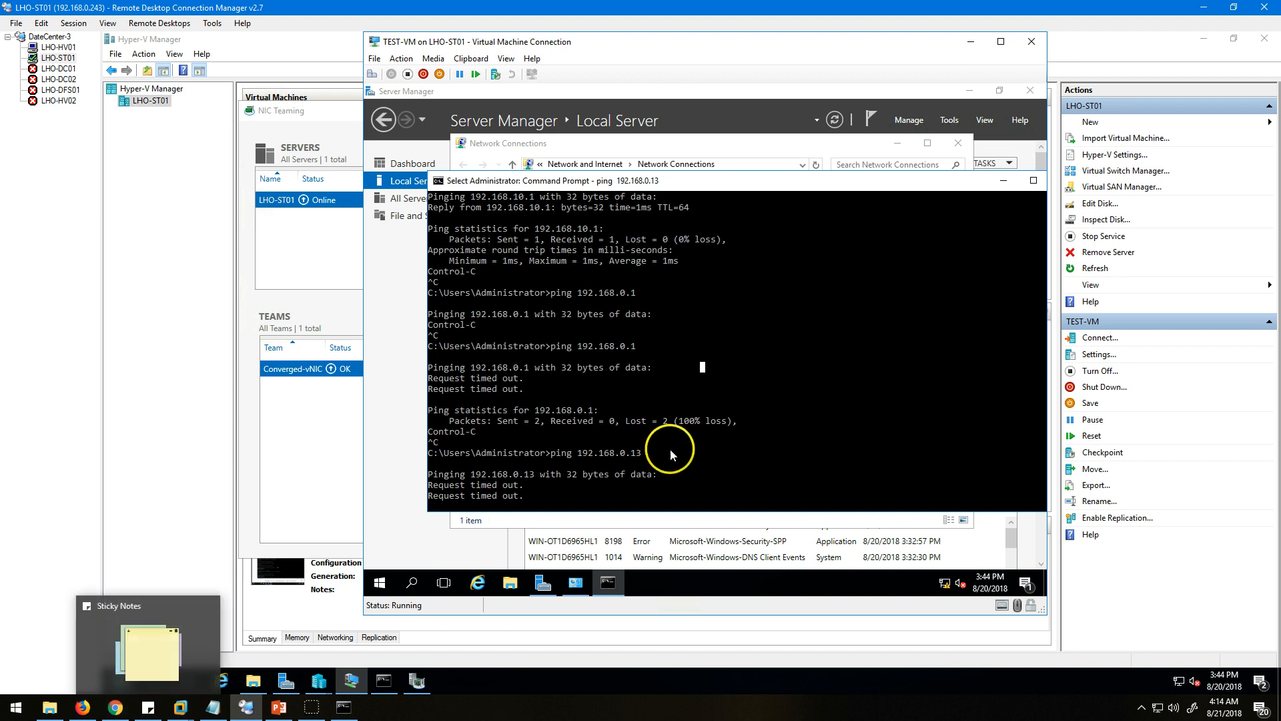
pyautogui.click(671, 453)
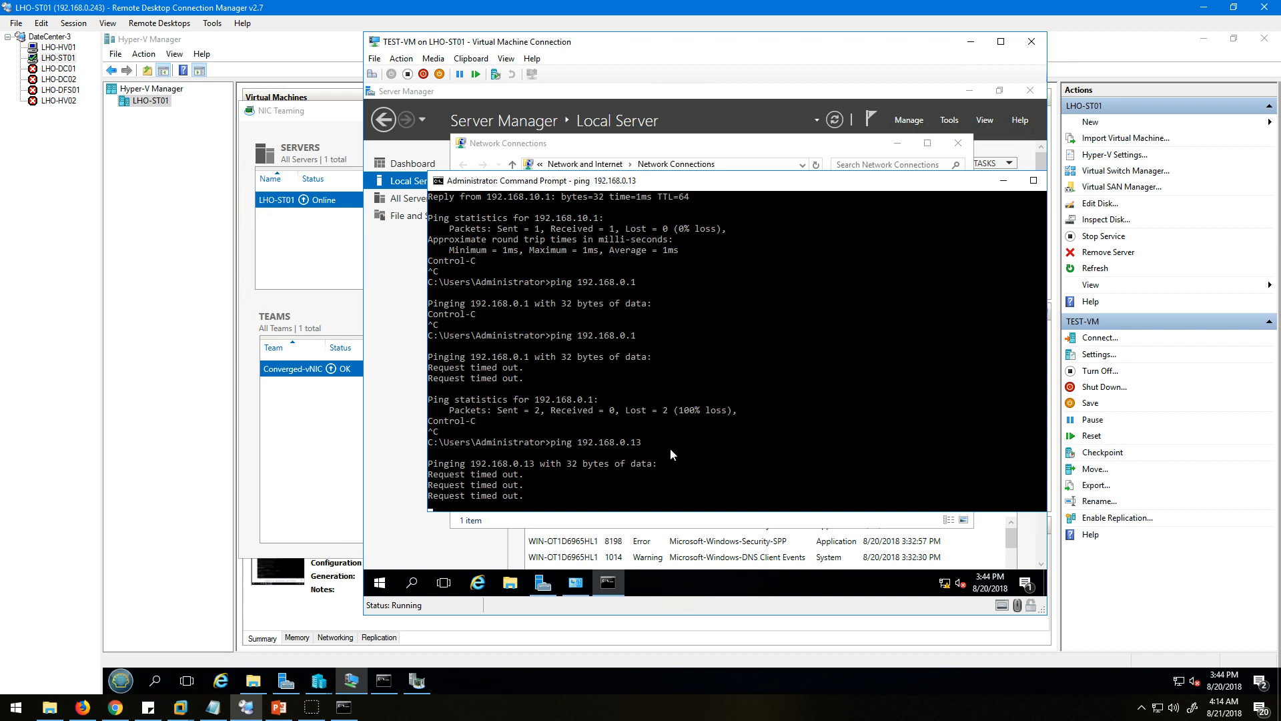
pyautogui.hotkey('ctrl', 'c')
pyautogui.press('Return')
pyautogui.press('Return')
pyautogui.press('Return')
pyautogui.press('Up')
pyautogui.press('Return')
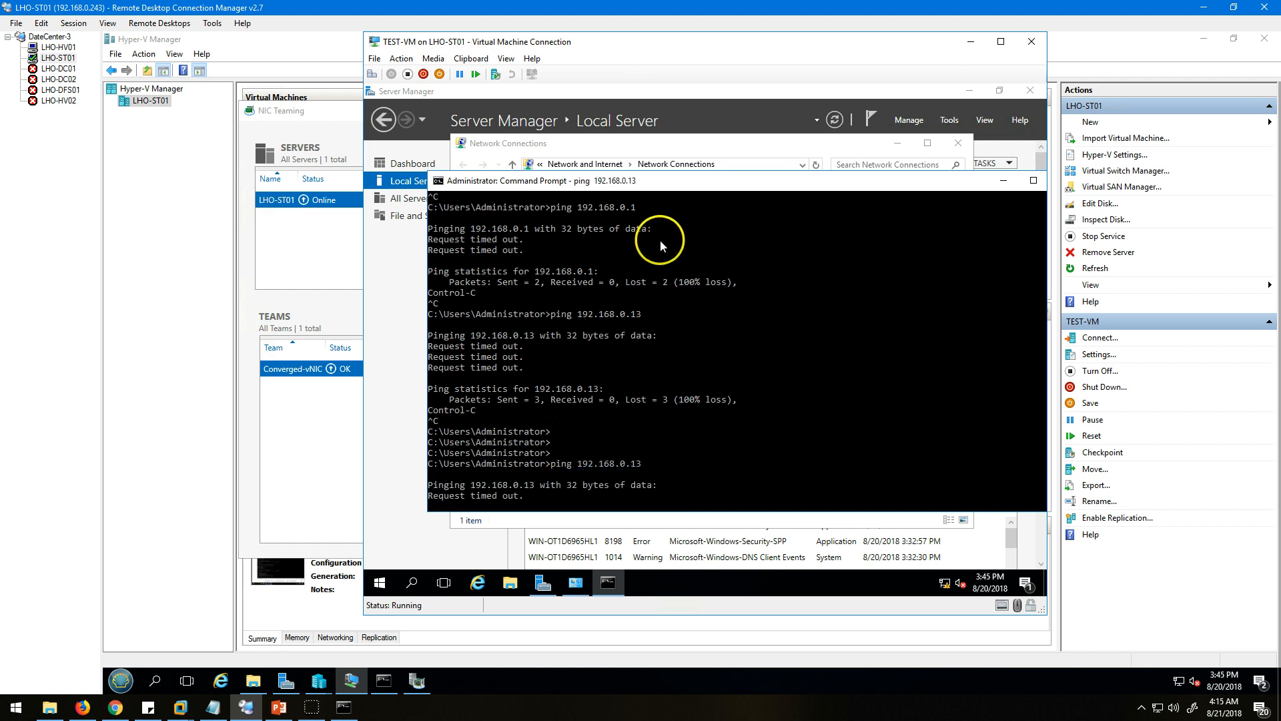
# Disable and re-enable the Ethernet adapter in TEST-VM's Network Connections.
pyautogui.click(680, 153)
pyautogui.rightClick(530, 229)
pyautogui.click(537, 237)
pyautogui.doubleClick(524, 222)
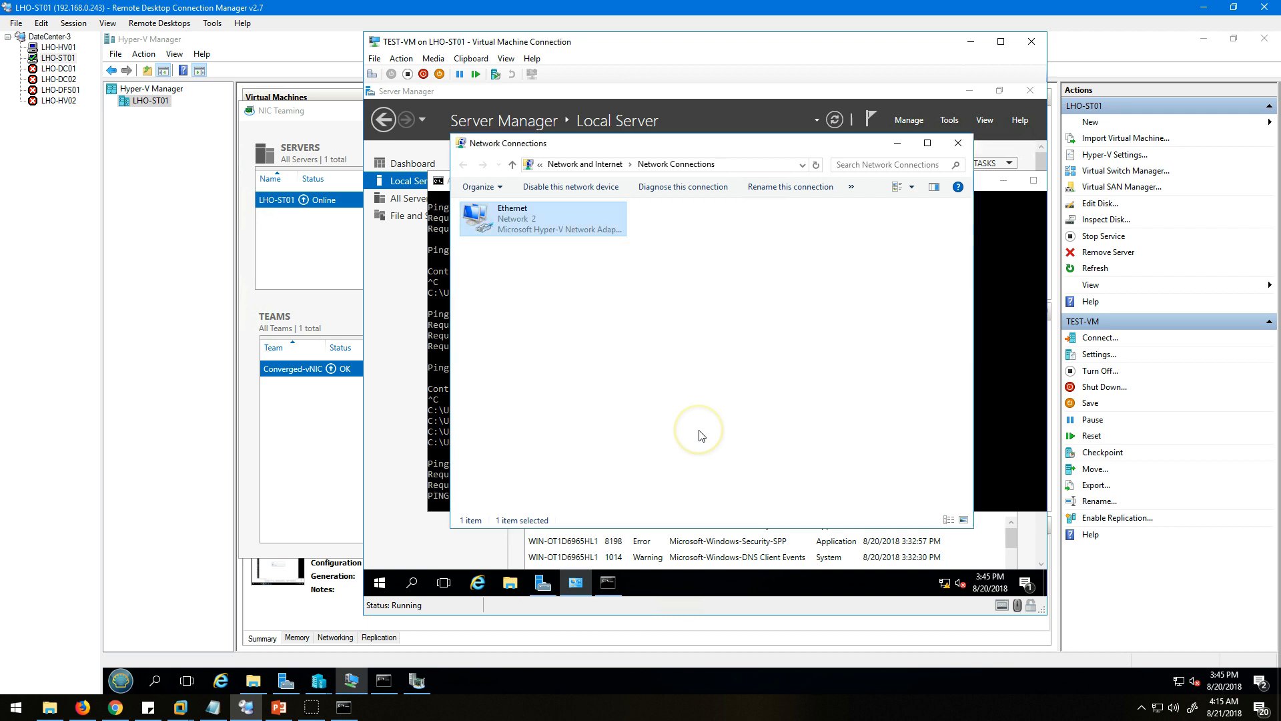
# Open the Ethernet adapter's connection details and examine its IPv4 address, default gateway and DNS servers.
pyautogui.doubleClick(537, 219)
pyautogui.click(634, 323)
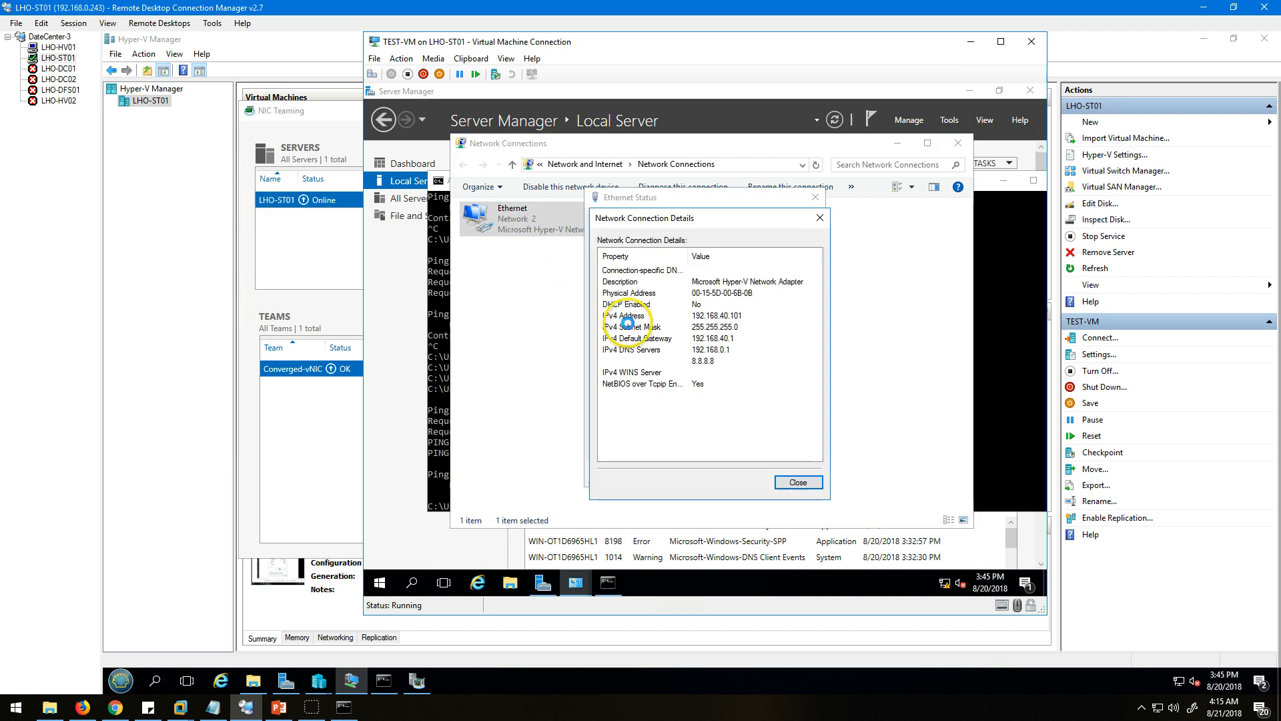
pyautogui.click(709, 317)
pyautogui.moveTo(721, 220); pyautogui.dragTo(646, 214)
pyautogui.click(662, 333)
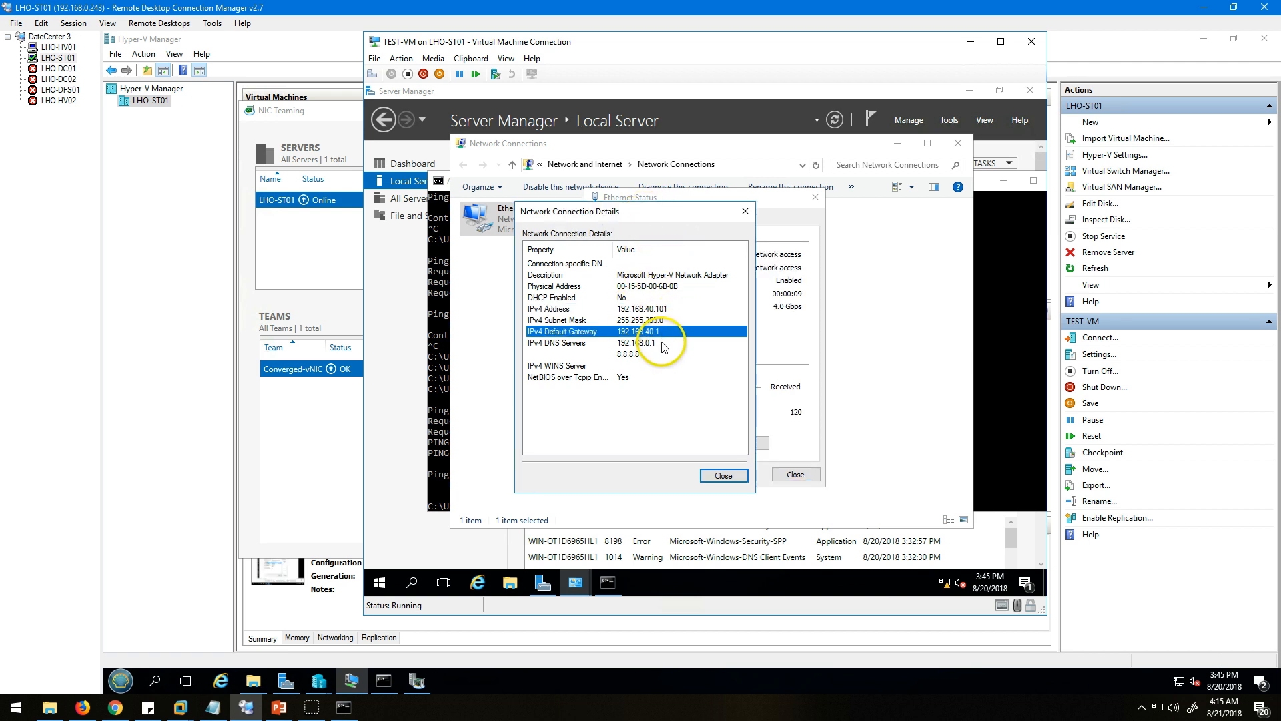
pyautogui.click(659, 354)
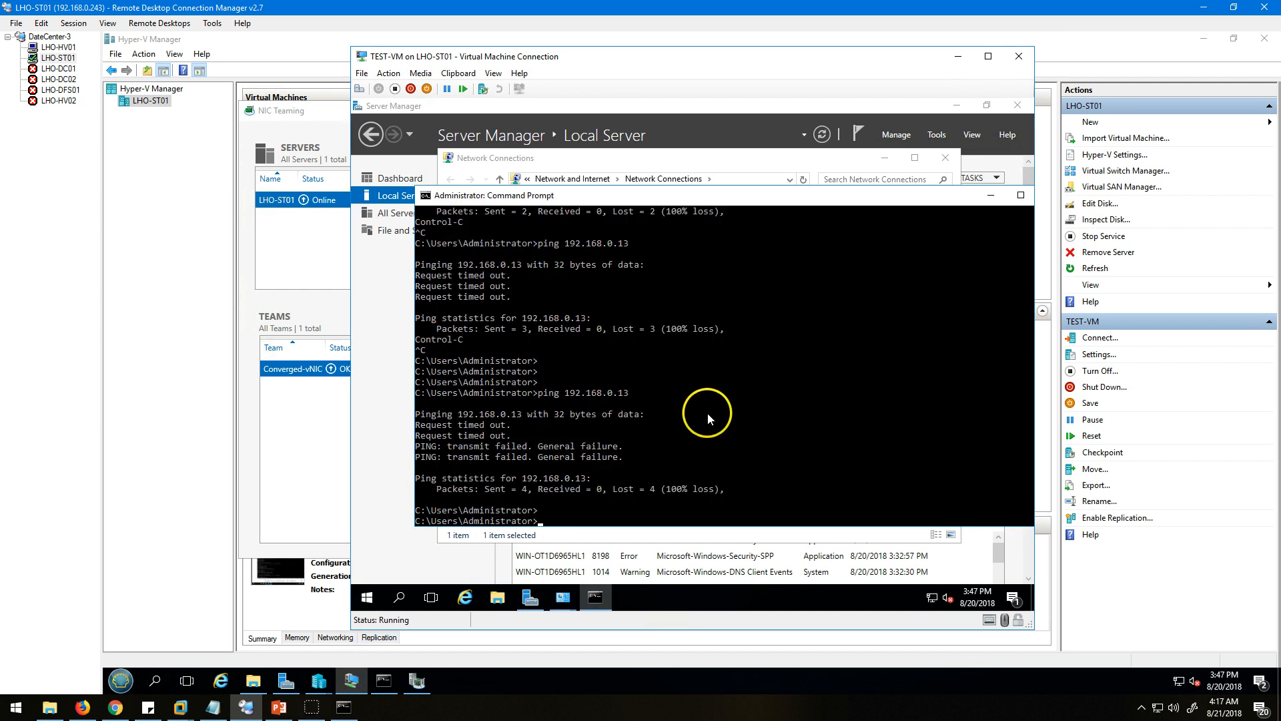
# Ping 192.168.0.13 and 192.168.0.1 from TEST-VM's command prompt, and close the command prompt.
pyautogui.click(708, 413)
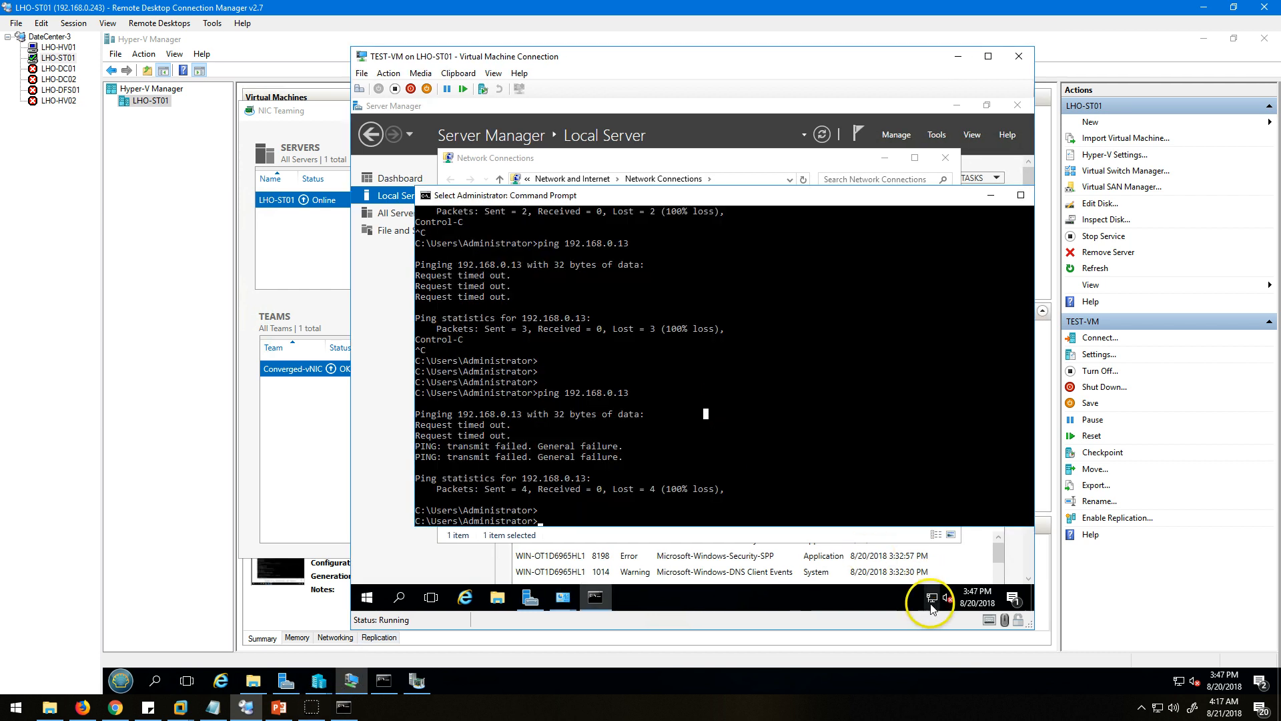
pyautogui.press('Up')
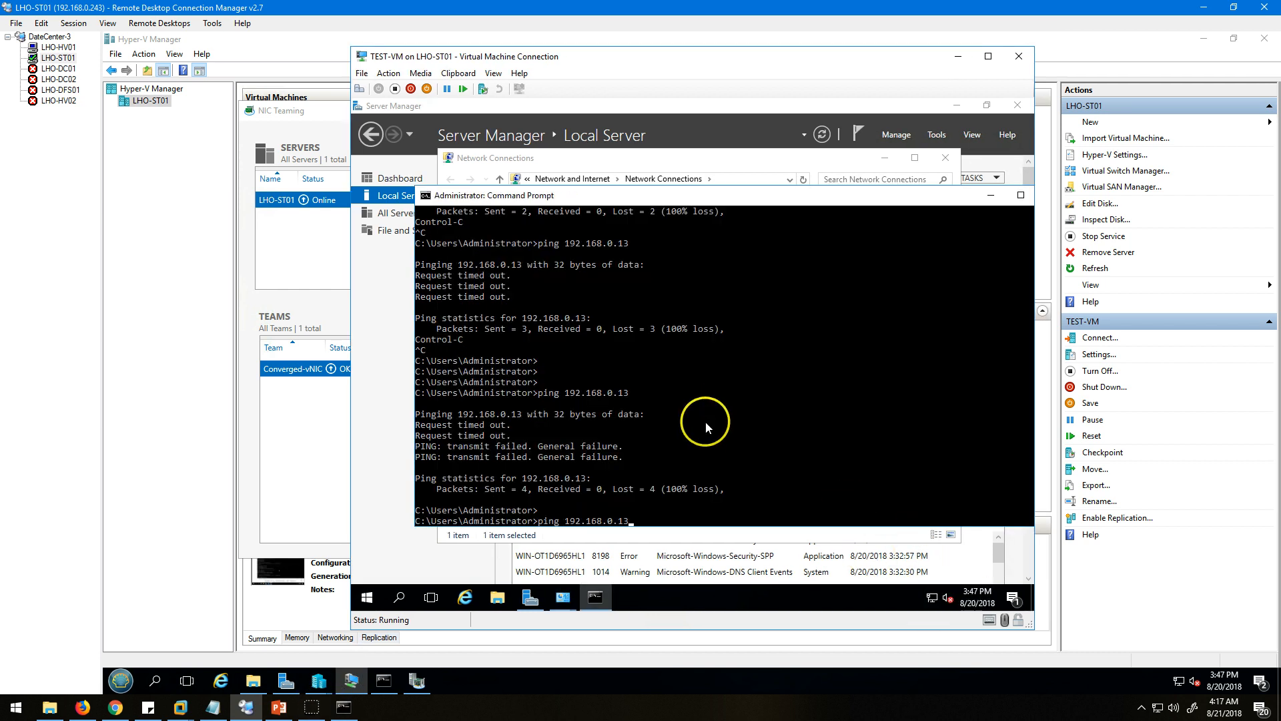
pyautogui.press('Return')
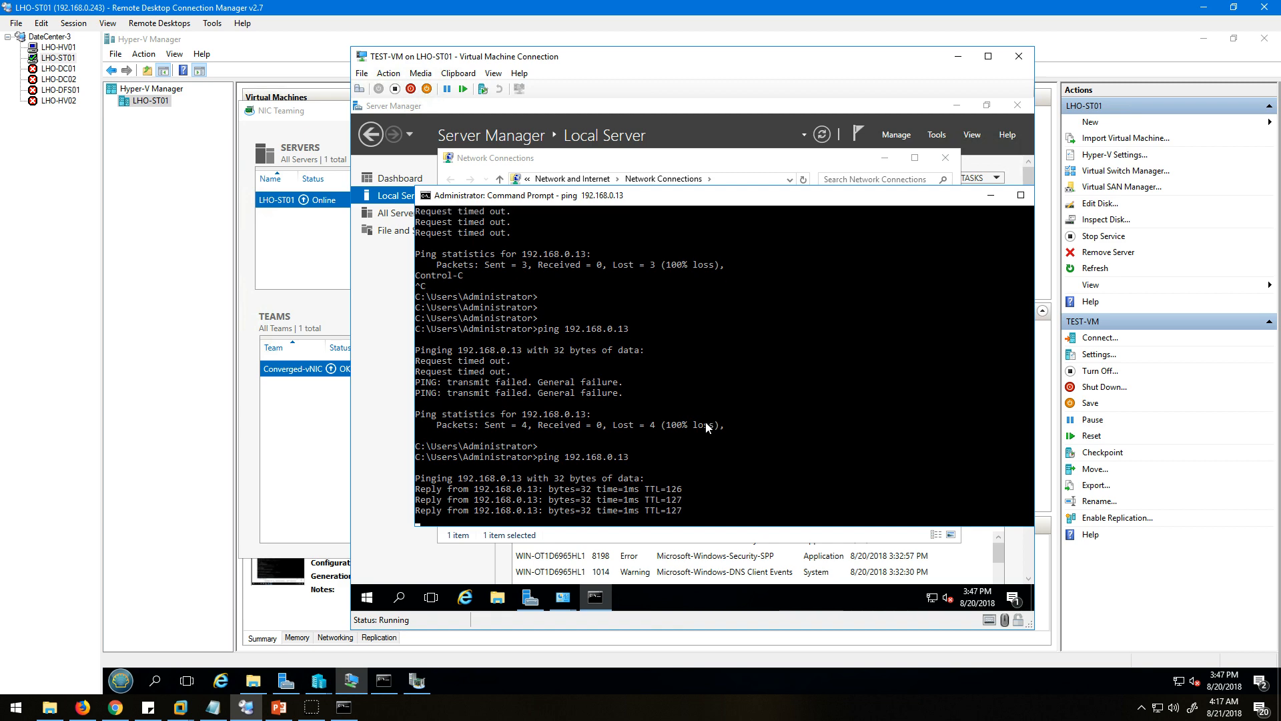
pyautogui.press('Up')
pyautogui.press('BackSpace')
pyautogui.press('Return')
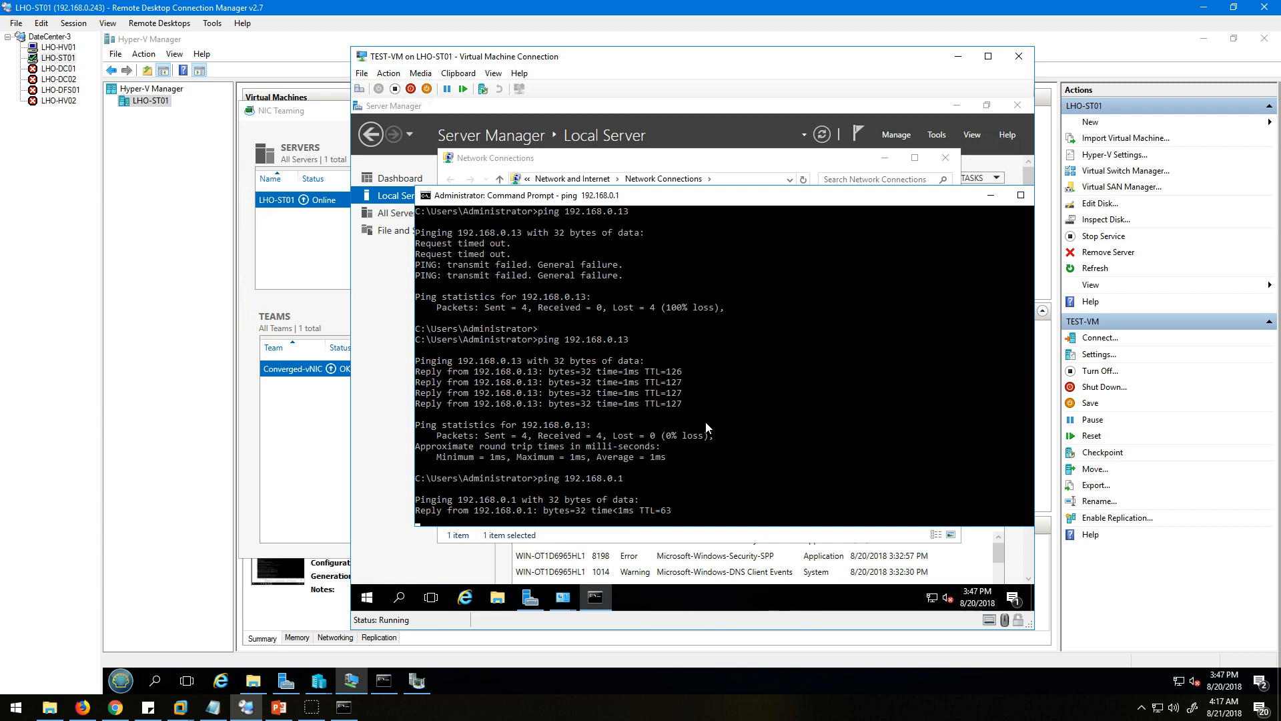
pyautogui.rightClick(917, 194)
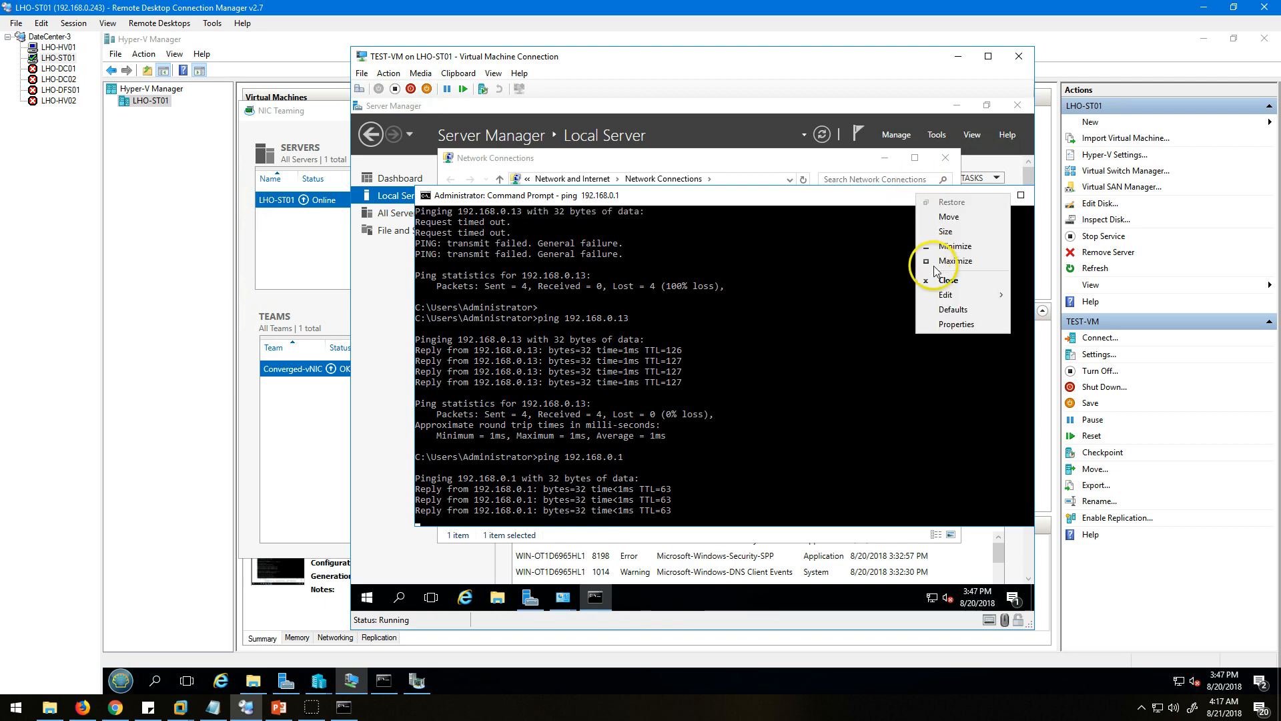
pyautogui.click(946, 280)
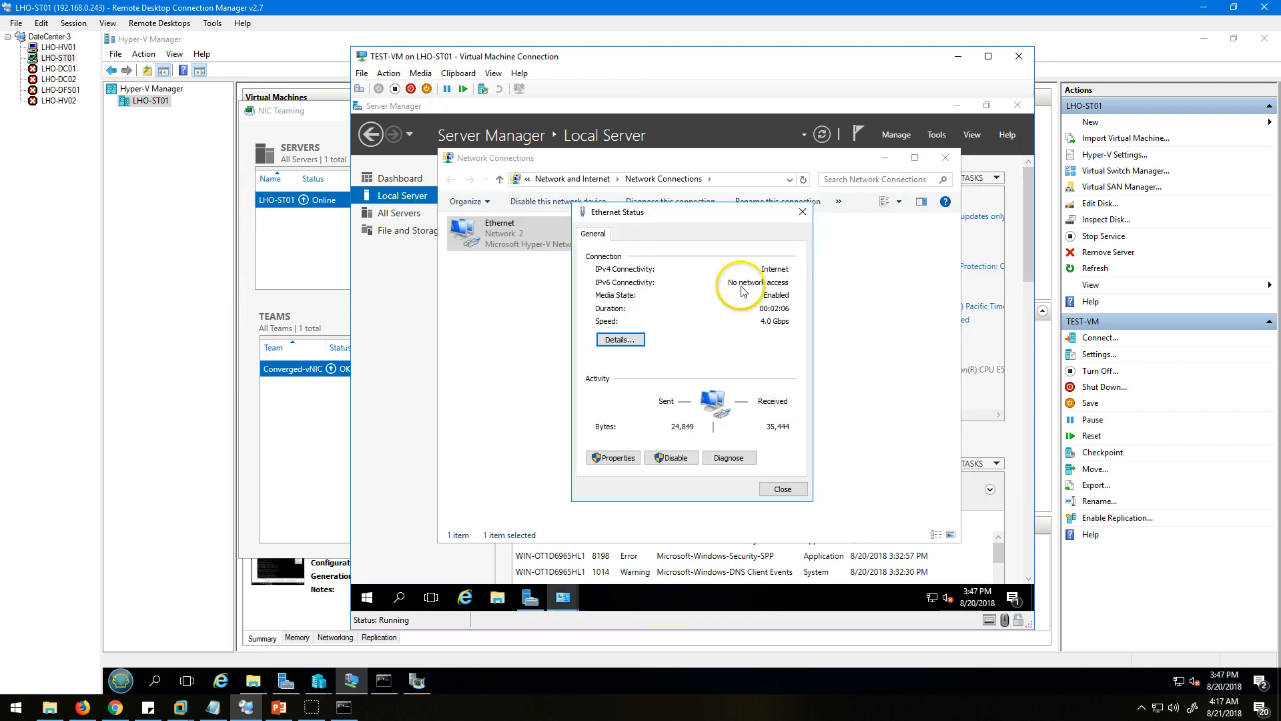
# Test internet access by loading Internet Explorer's home page in TEST-VM, dismiss its setup dialog, and return to the PowerPoint slide show.
pyautogui.click(465, 598)
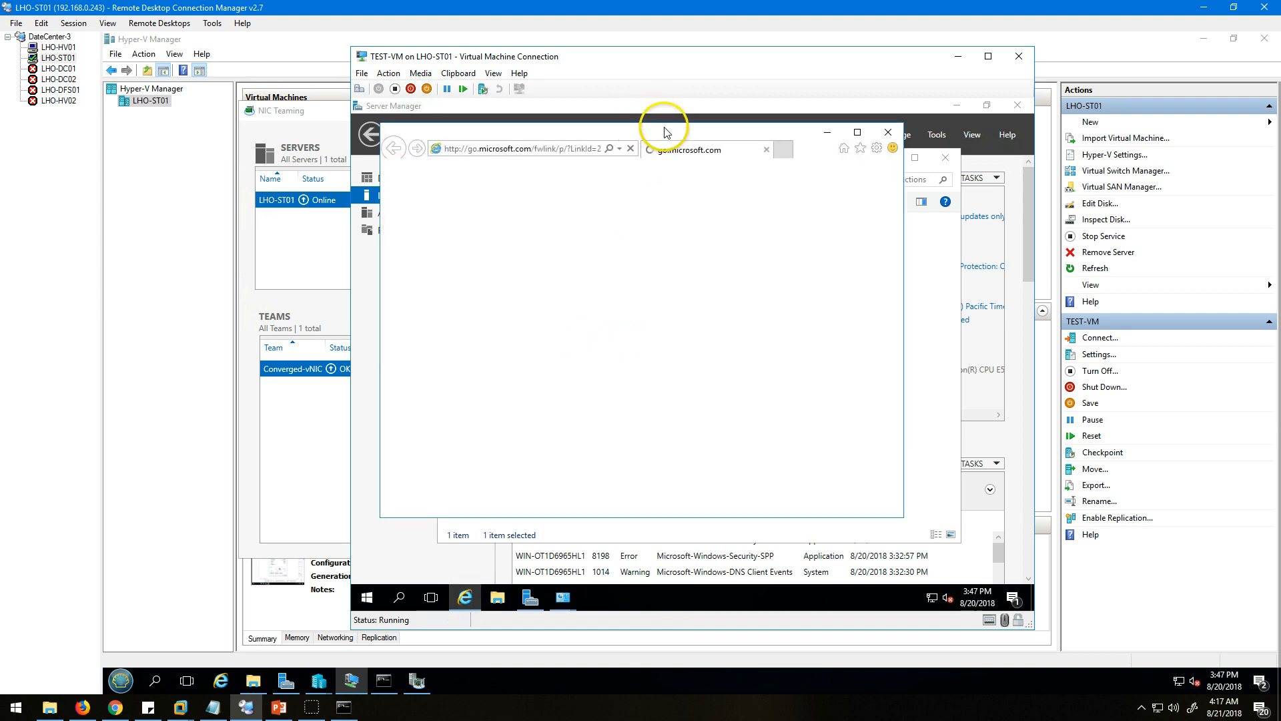
pyautogui.click(860, 115)
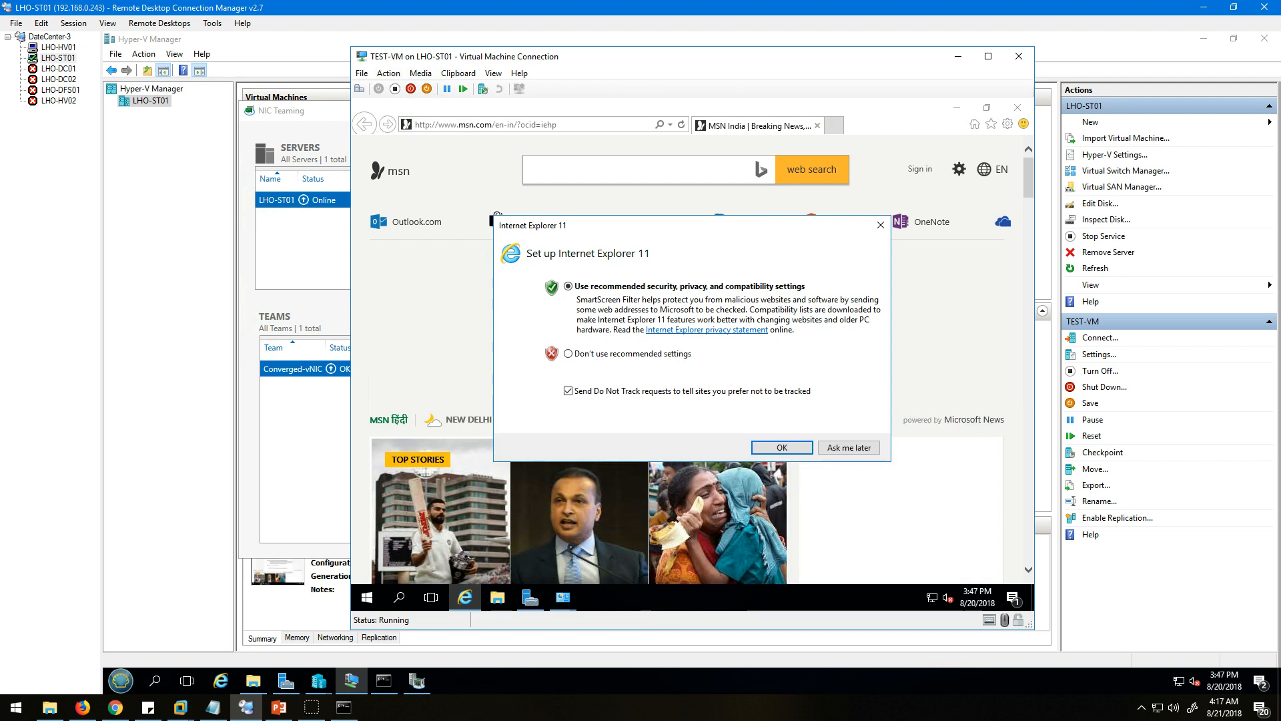
pyautogui.click(880, 225)
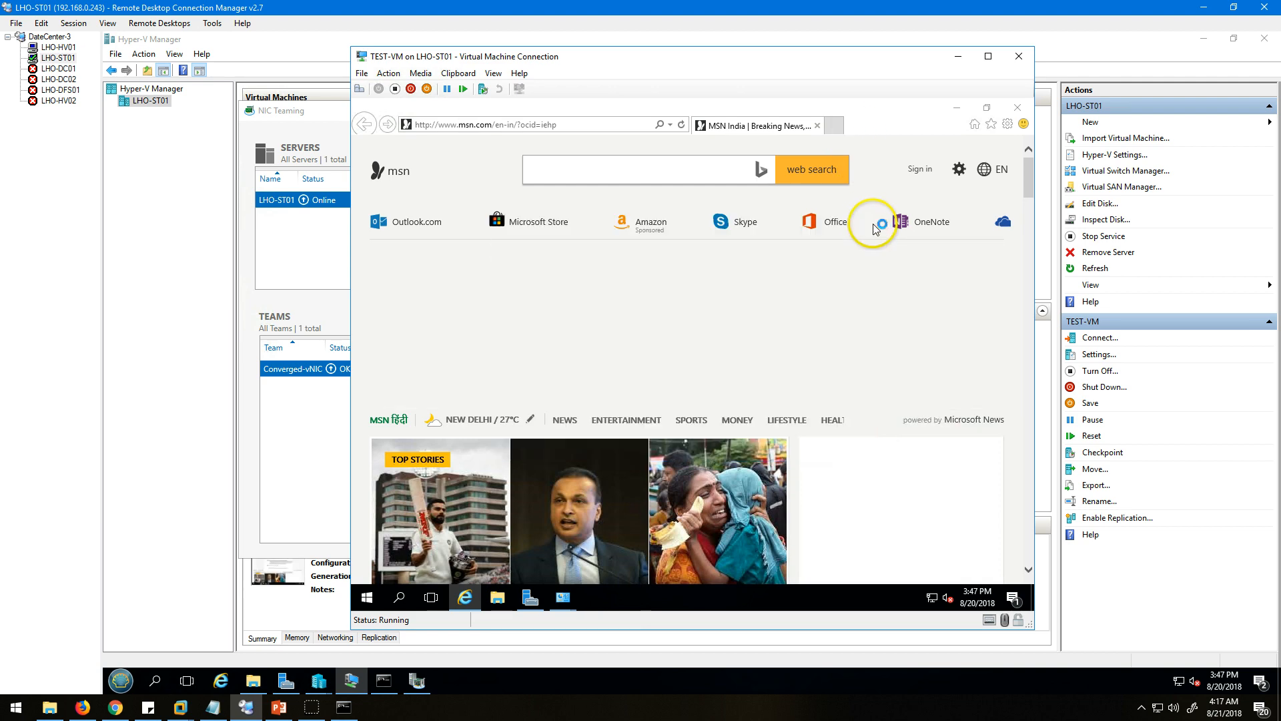
pyautogui.click(280, 706)
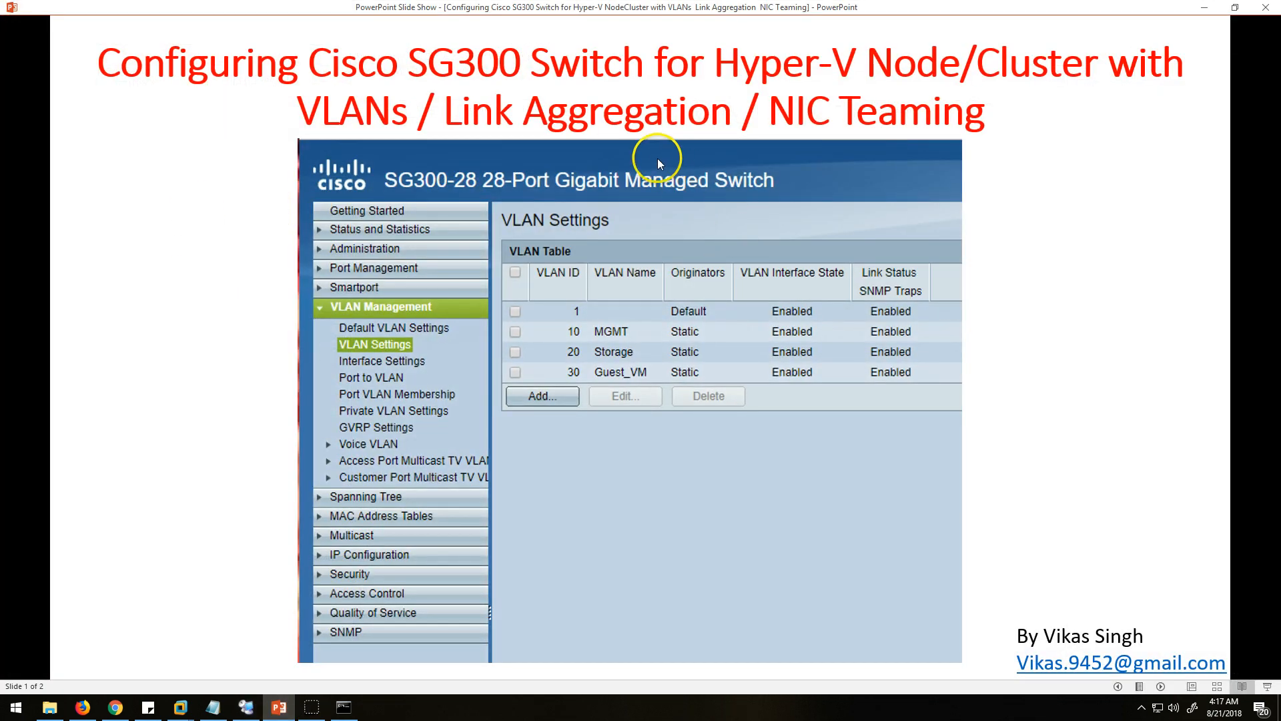